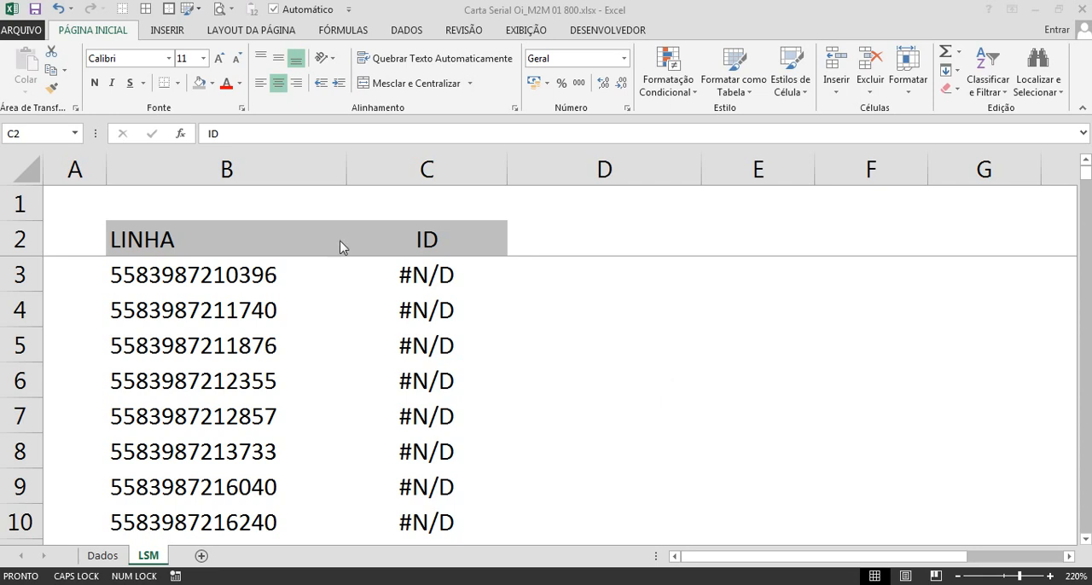
Step: Center the header cells B2:C2 and the whole LINHA column B horizontally on the LSM sheet
left_click_drag(263, 244, 371, 219)
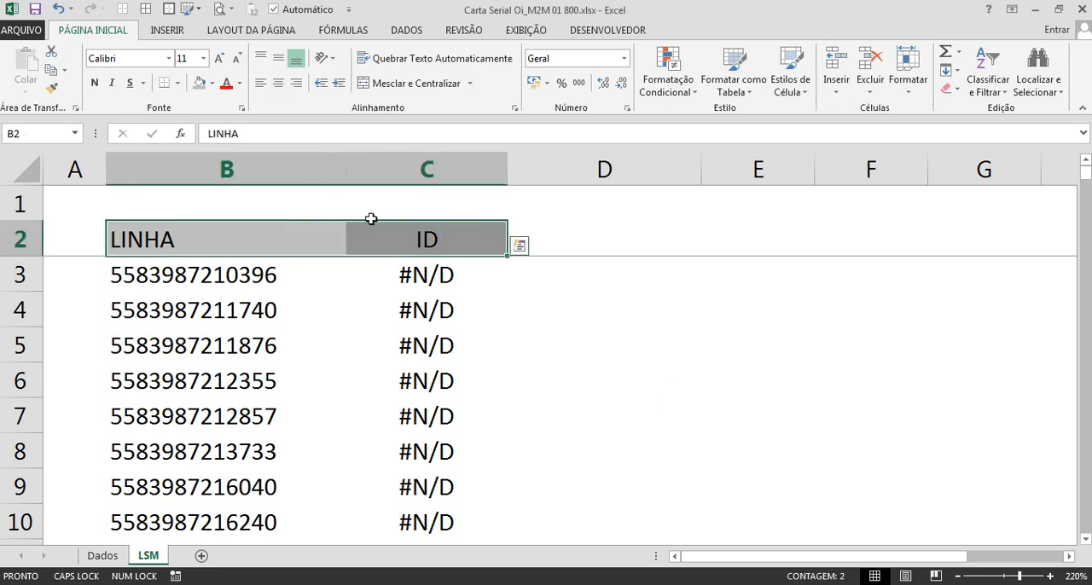
left_click(278, 82)
left_click(257, 170)
left_click(279, 84)
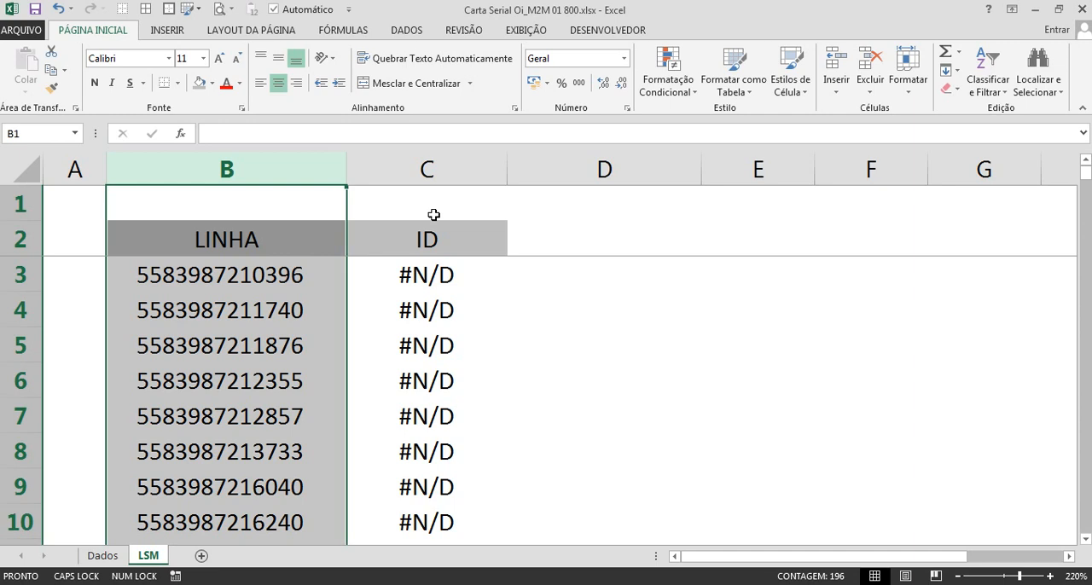
Step: Examine the LINHA and ID columns on the LSM sheet, including the lookup formula in C3
left_click(435, 261)
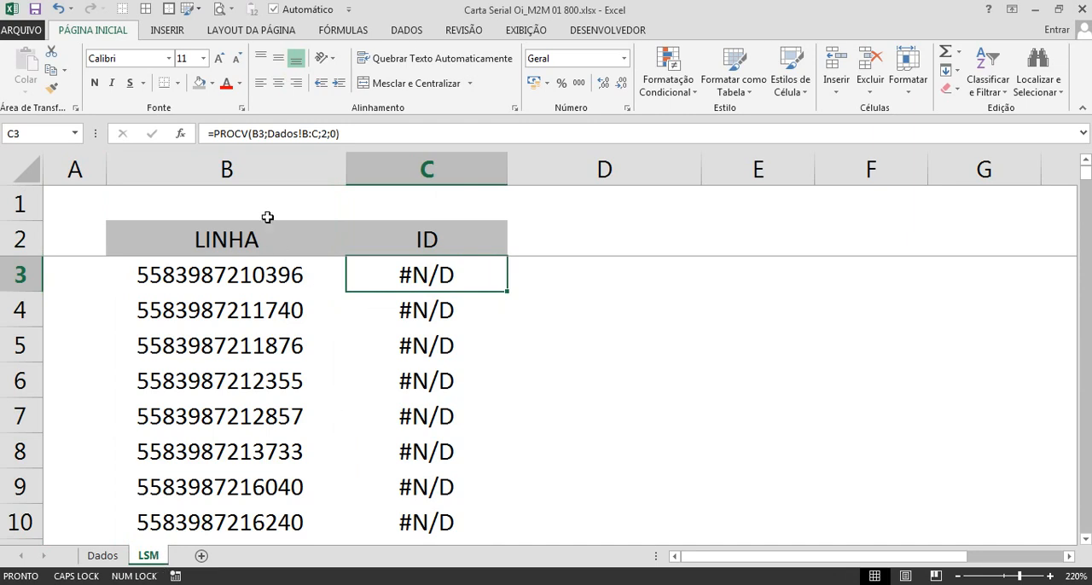
left_click(248, 168)
left_click(273, 230)
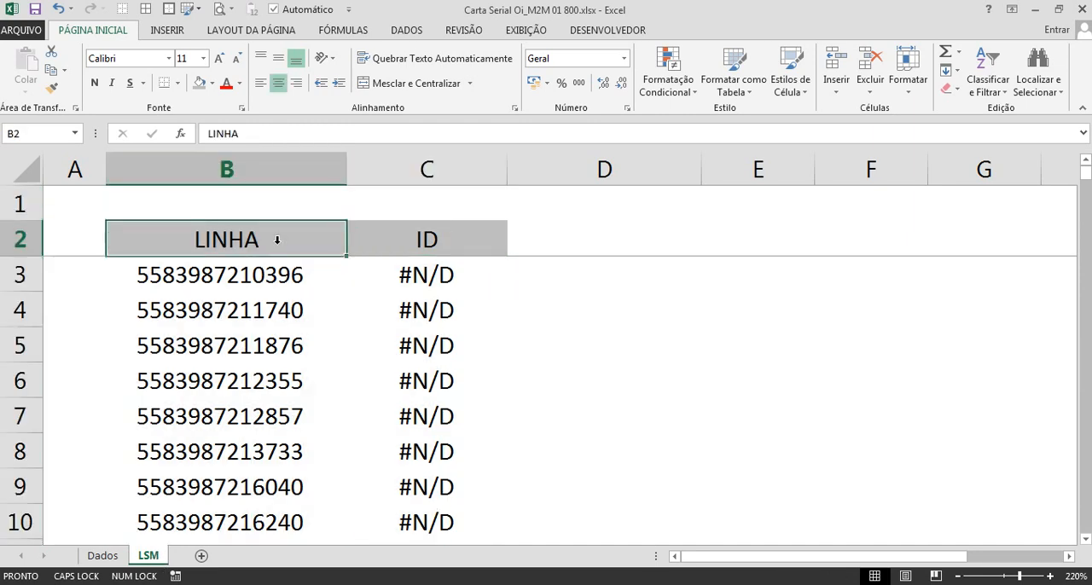
left_click_drag(279, 270, 272, 418)
left_click(592, 376)
left_click(441, 234)
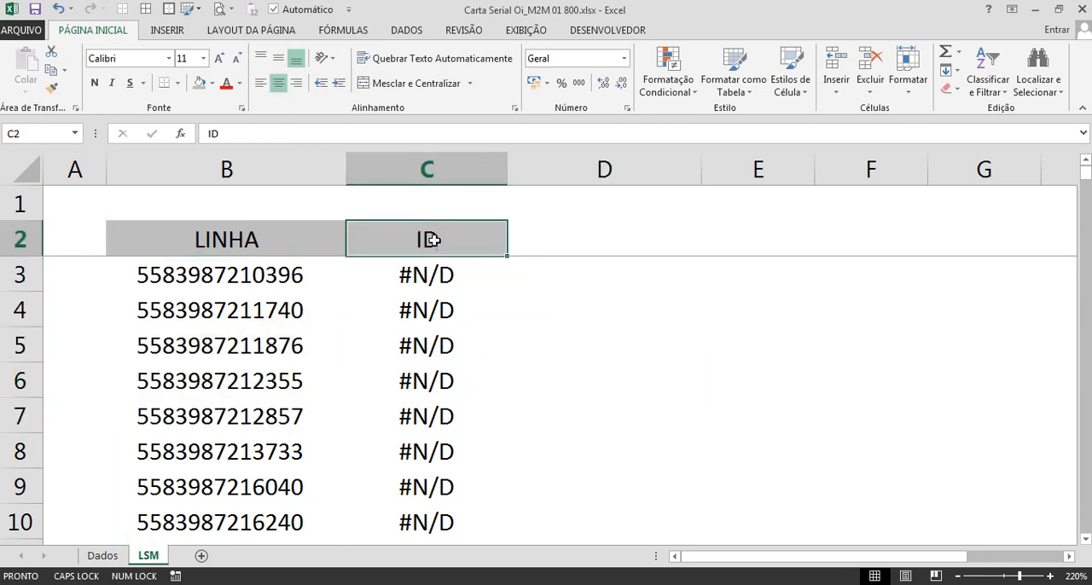
left_click(466, 276)
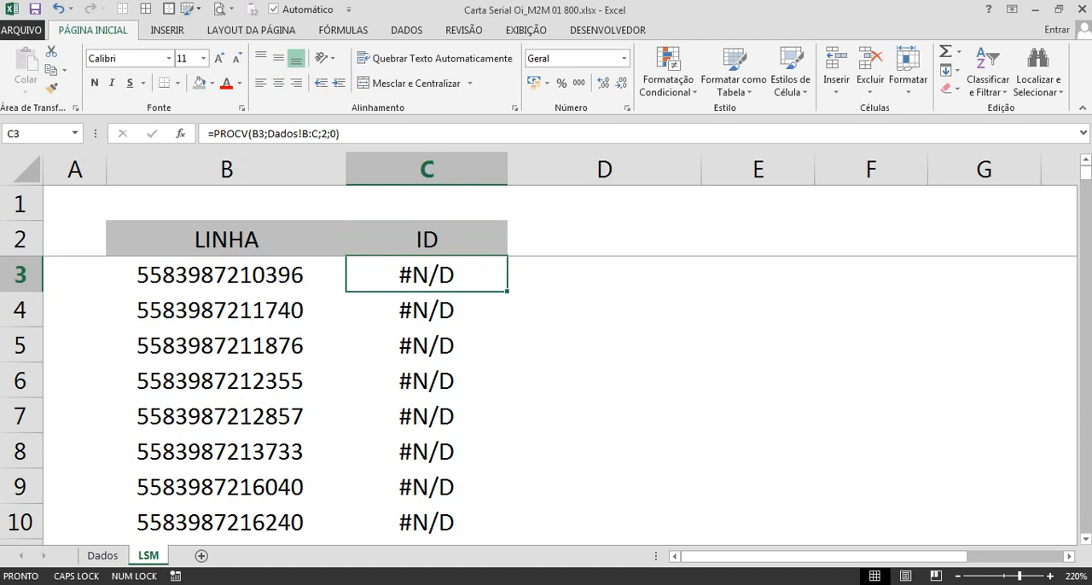
Step: Narrow columns A, B and C on the Dados sheet to fit their contents more closely
left_click(101, 559)
left_click_drag(156, 175, 70, 192)
left_click_drag(325, 176, 305, 178)
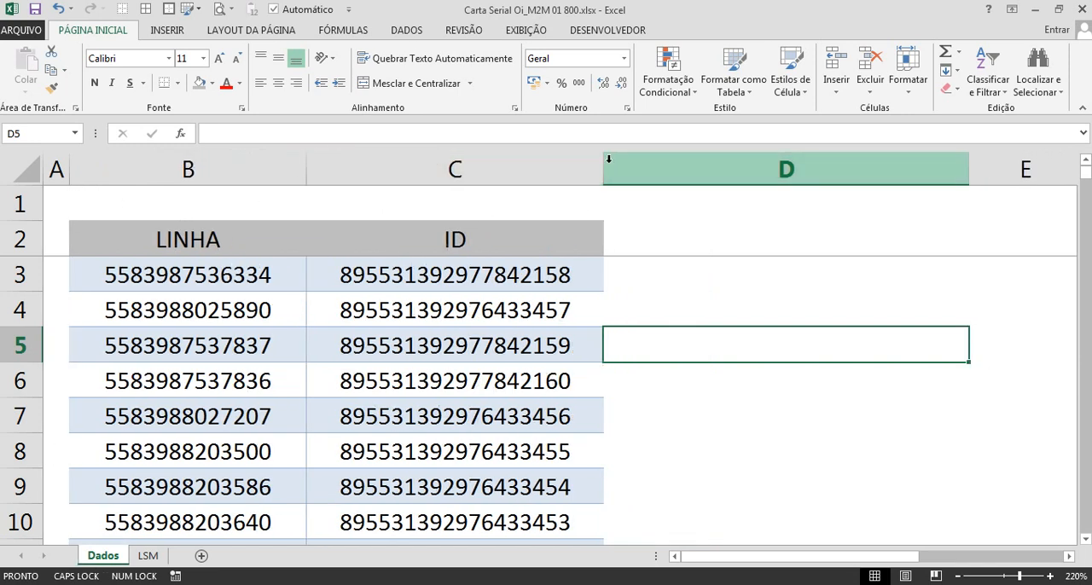
left_click_drag(604, 160, 557, 175)
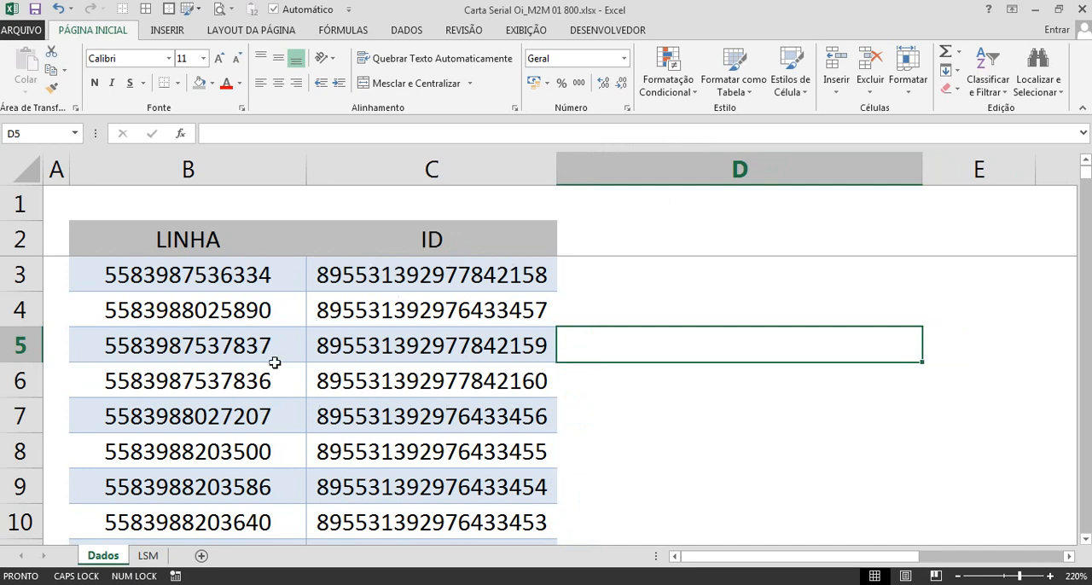
Step: Compare the first LINHA entry on the LSM sheet with the ID column on the Dados sheet
left_click(149, 555)
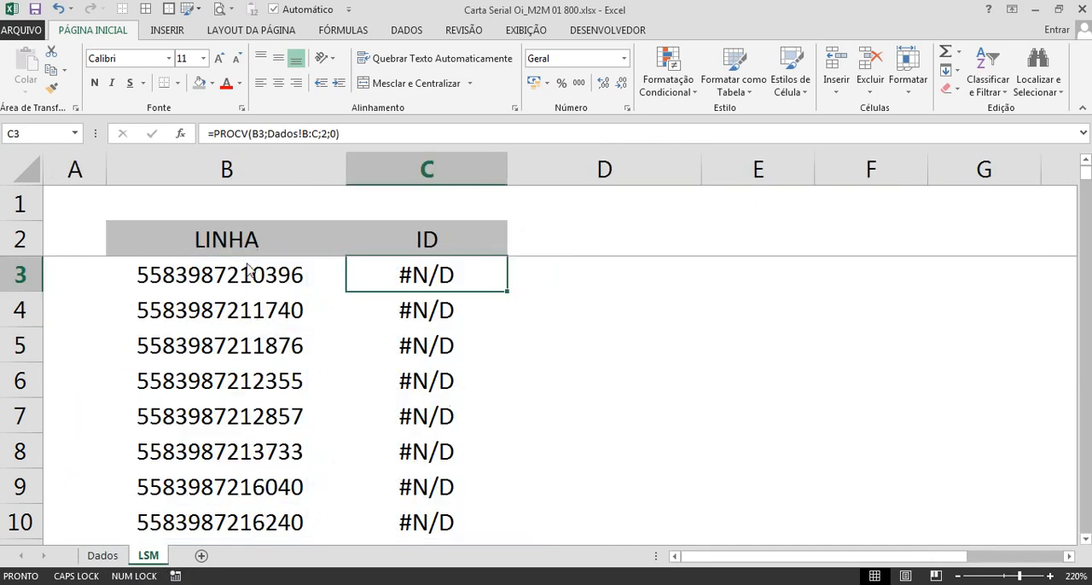
left_click(228, 277)
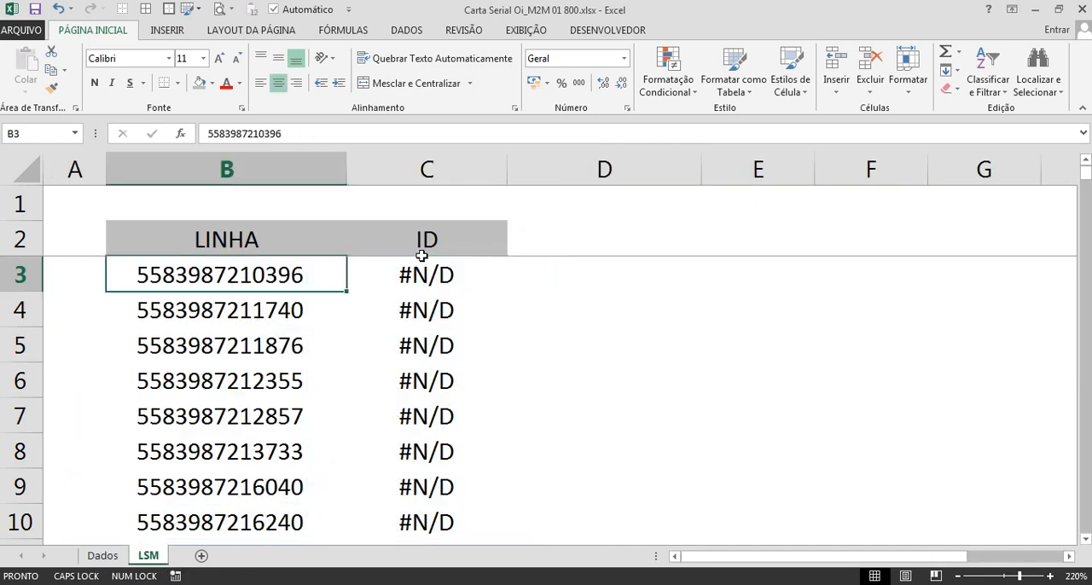
left_click(102, 555)
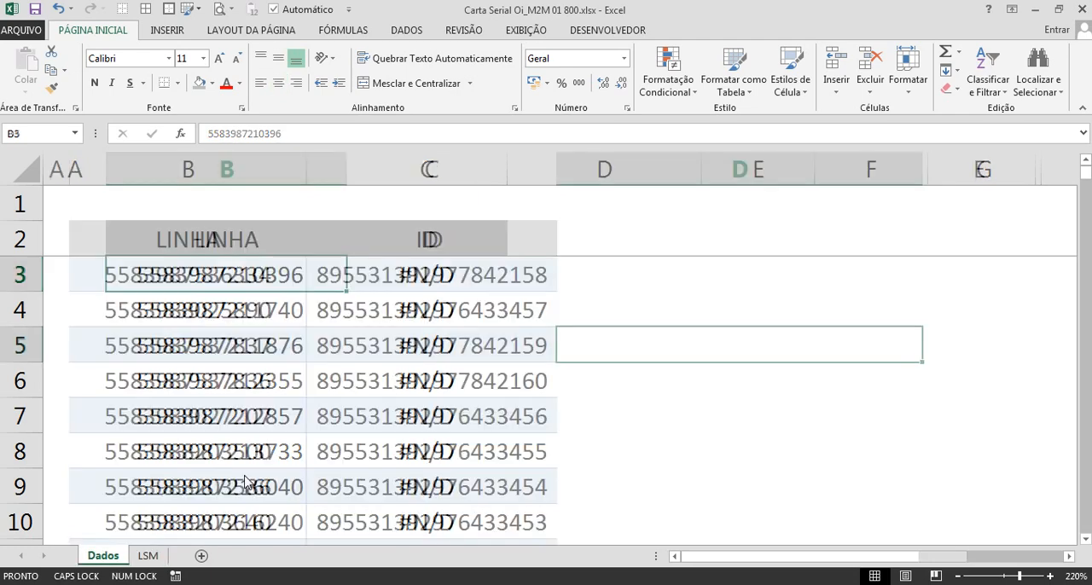
left_click(432, 175)
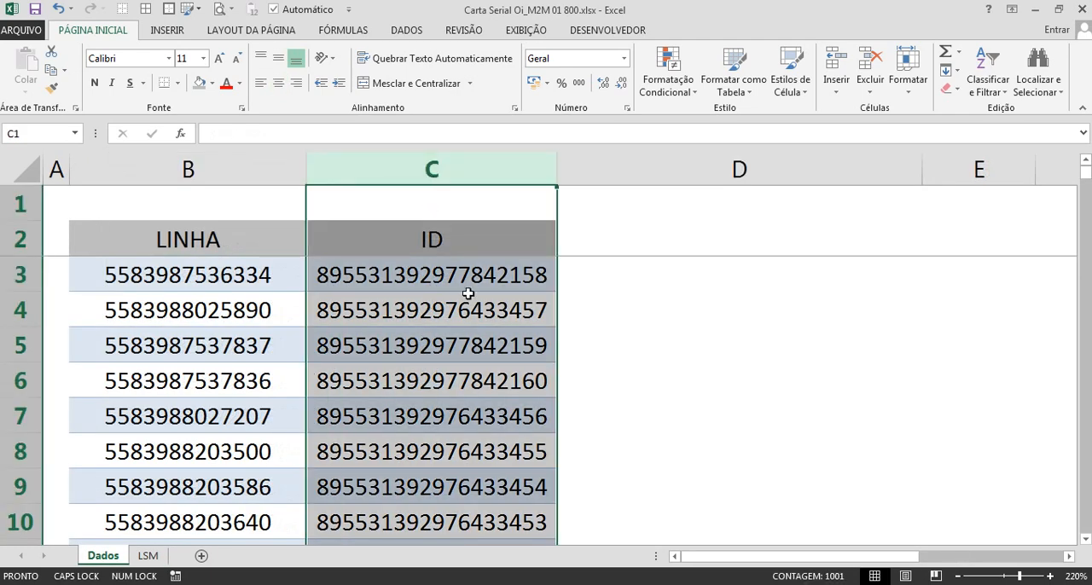
Step: Widen the ID column C on the LSM sheet
left_click(148, 555)
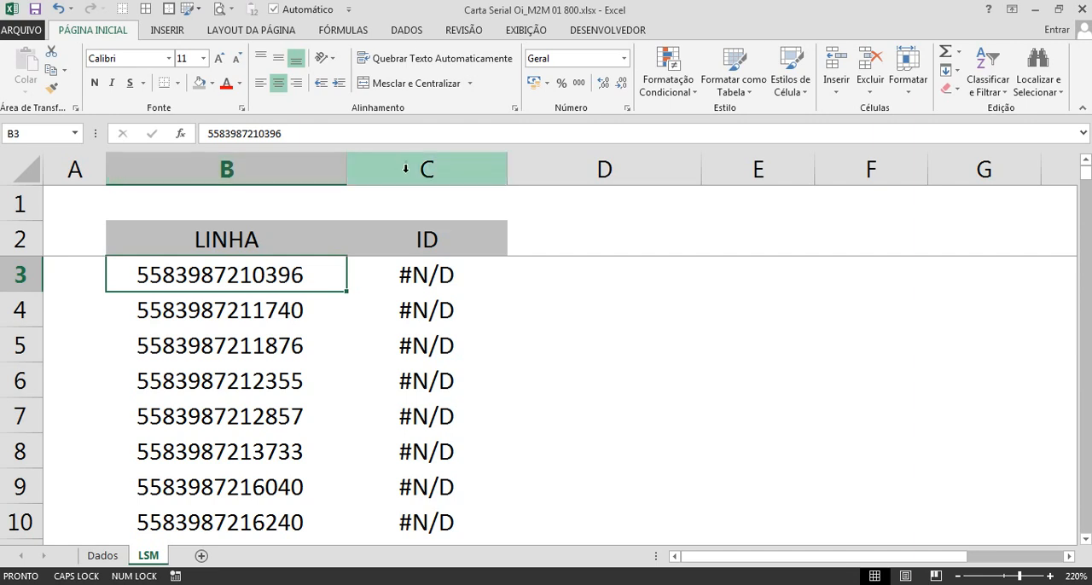
left_click(418, 281)
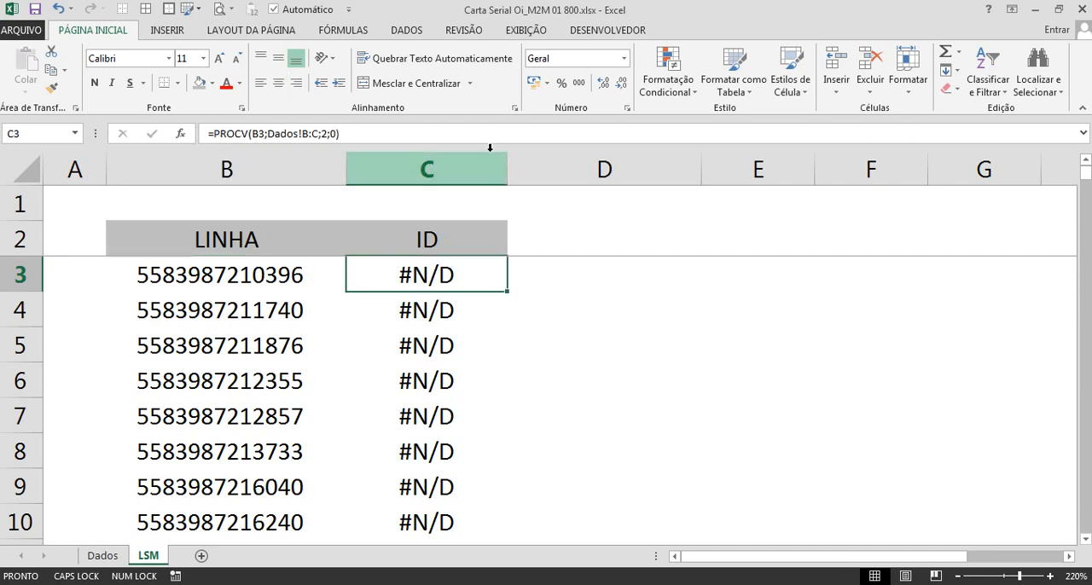
left_click_drag(506, 177, 569, 177)
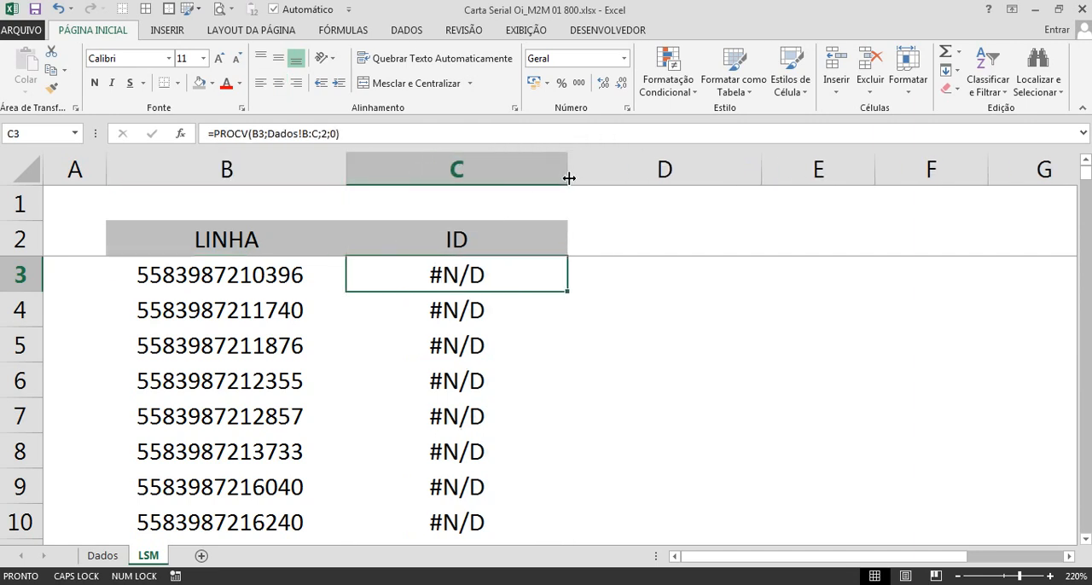
Step: Review the PROCV formula in LSM cell C3, leaving it unedited
double_click(520, 277)
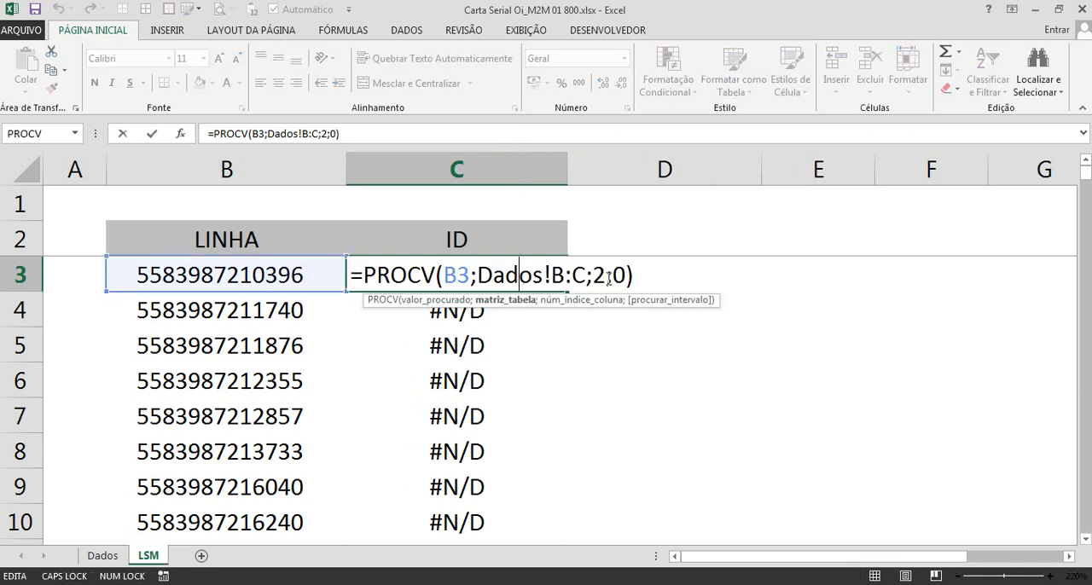
left_click_drag(635, 275, 291, 273)
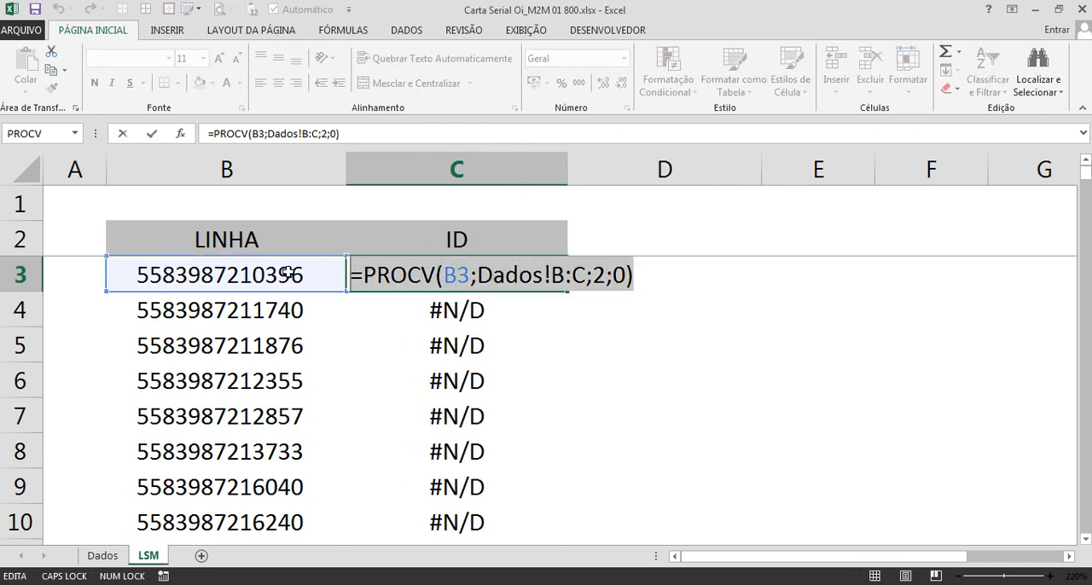
key("Escape")
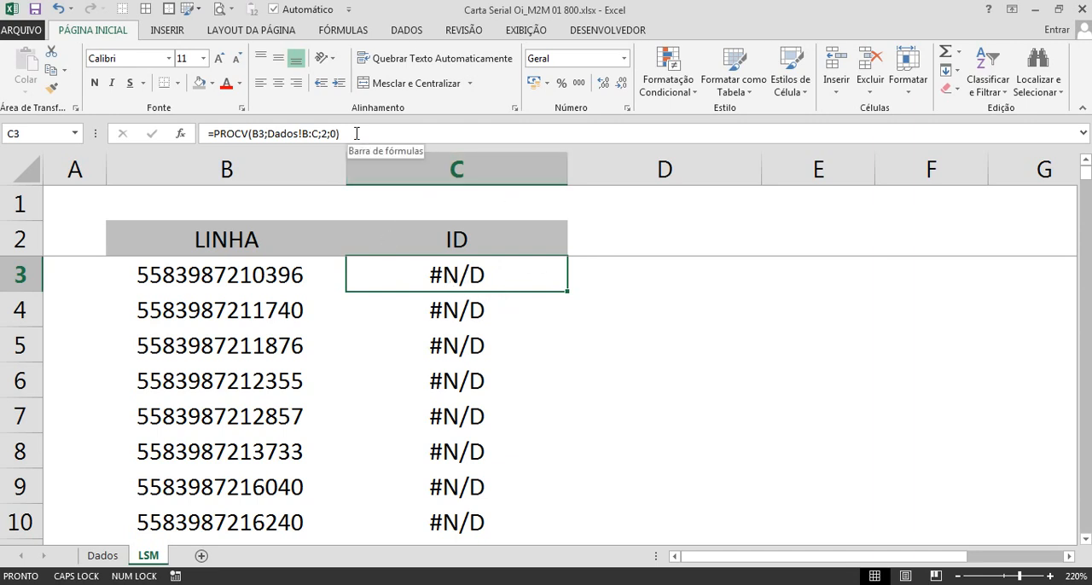
left_click_drag(350, 134, 210, 134)
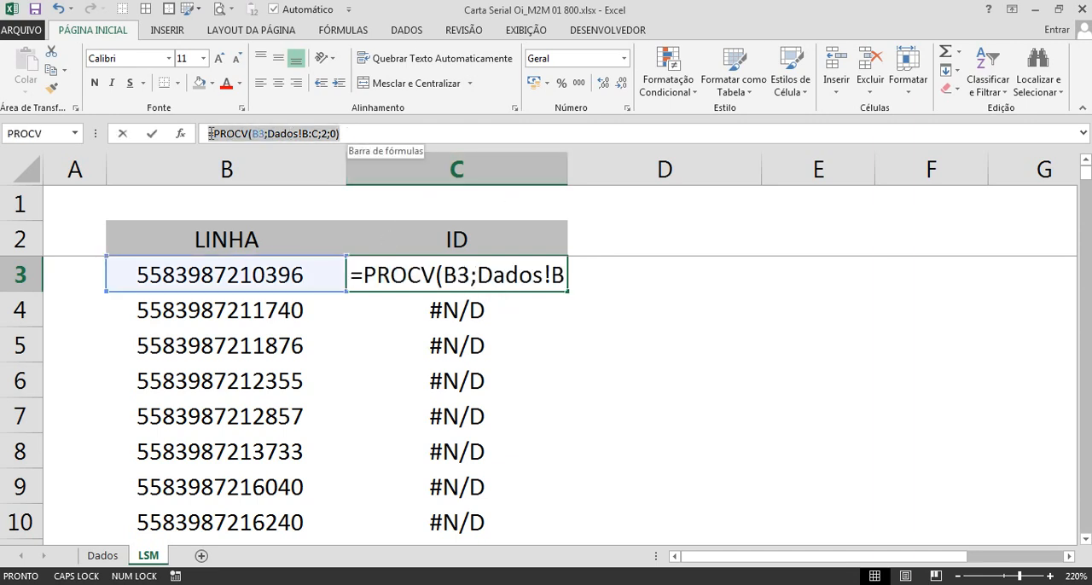
key("Escape")
Step: Reduce the height of row 1 and the width of column A on the LSM sheet
left_click(247, 269)
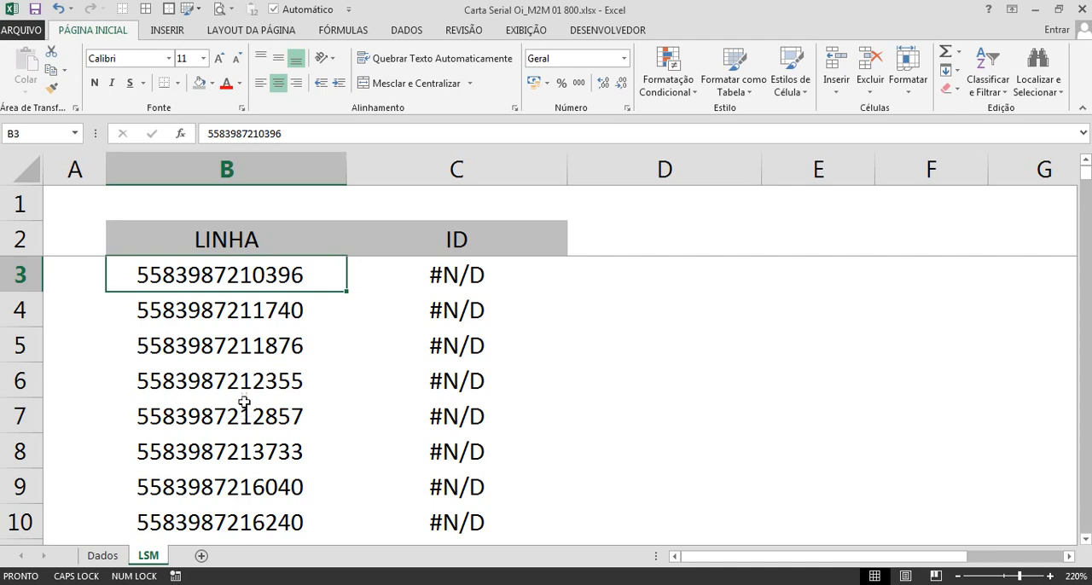
scroll(345, 320, "up", 5)
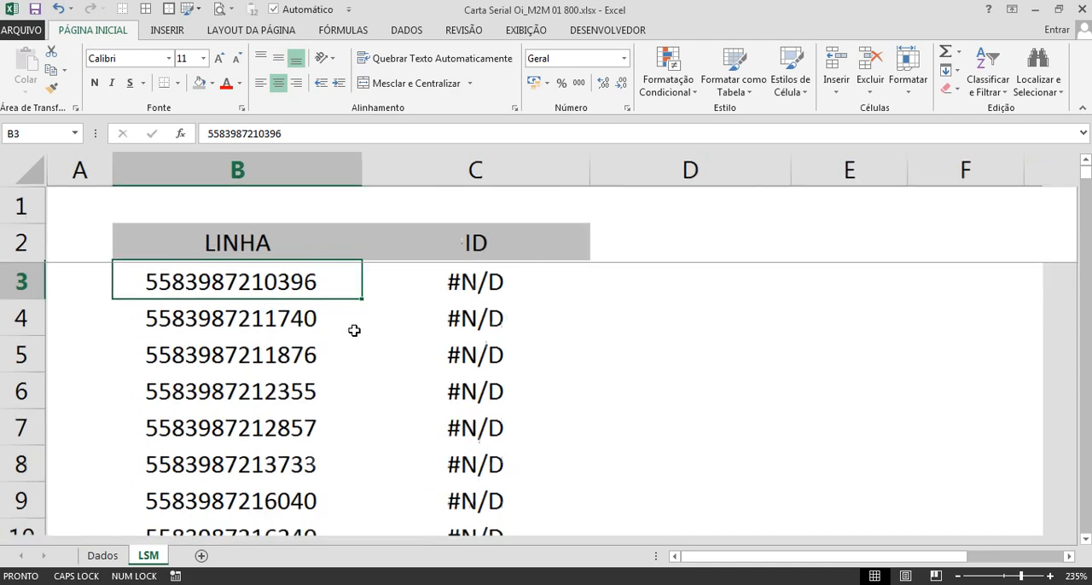
scroll(444, 368, "up", 5, "ctrl")
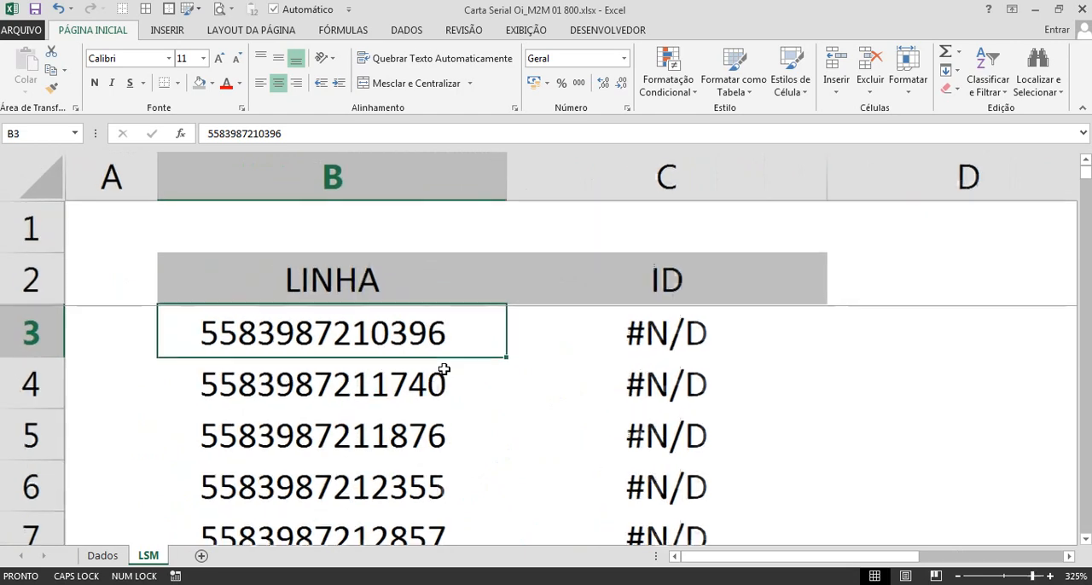
left_click_drag(54, 267, 12, 208)
left_click_drag(181, 179, 118, 192)
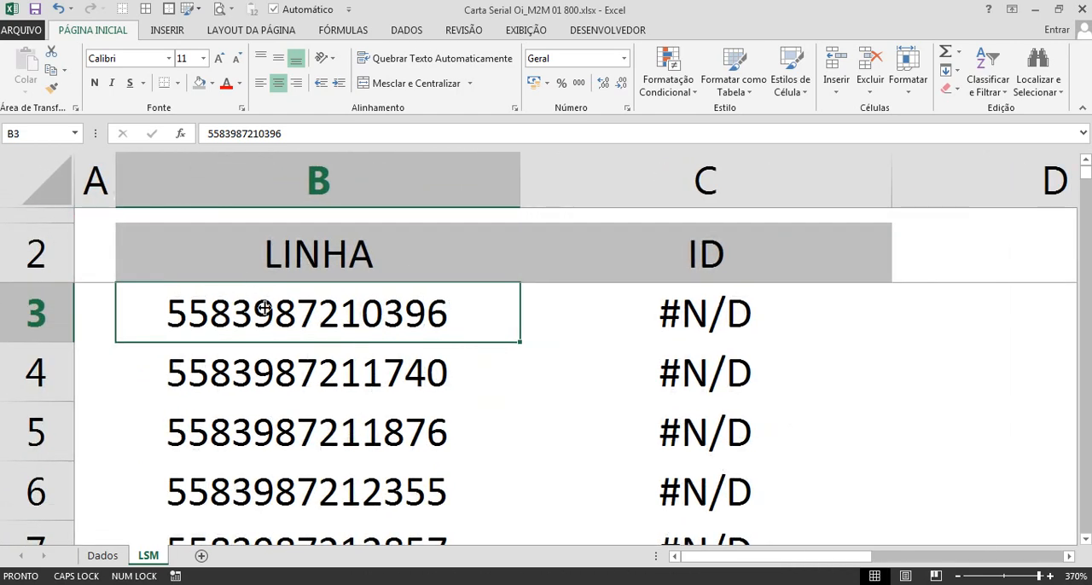
scroll(327, 239, "up", 2, "ctrl")
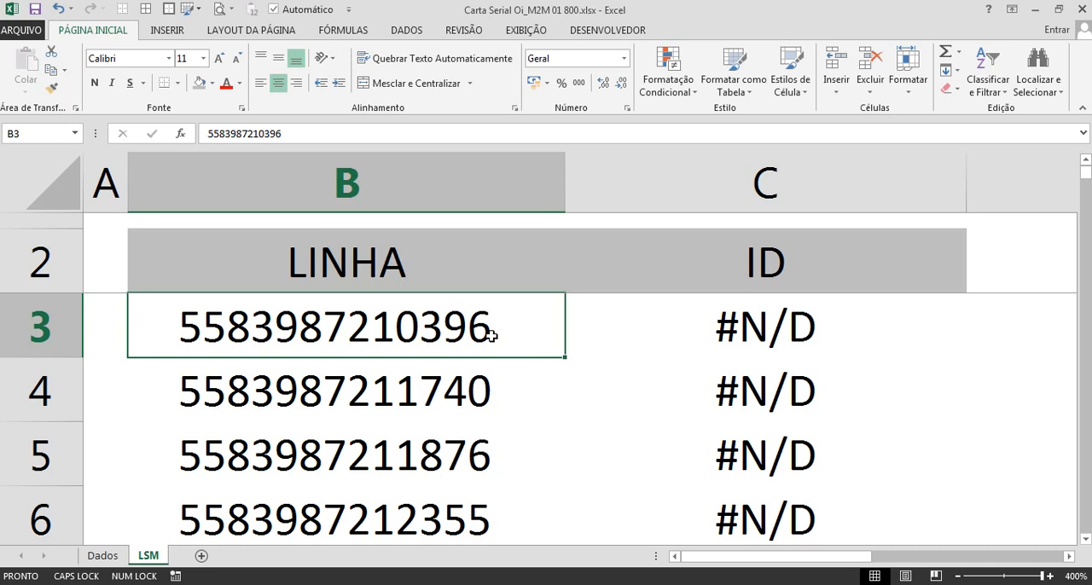
Step: Check the end of the LINHA entry in B3 for trailing characters, leaving the cell unedited
double_click(491, 336)
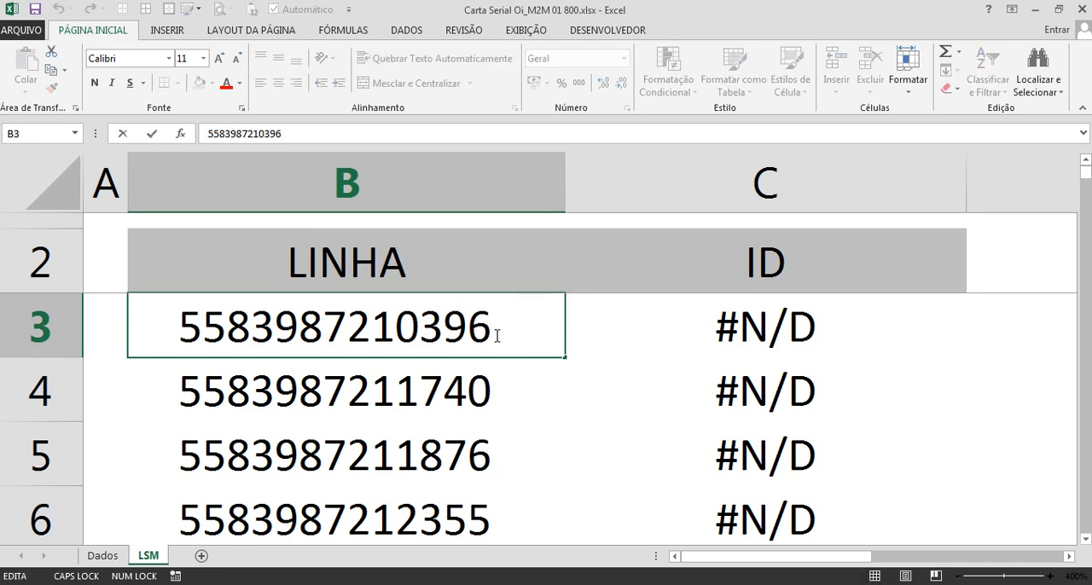
double_click(505, 330)
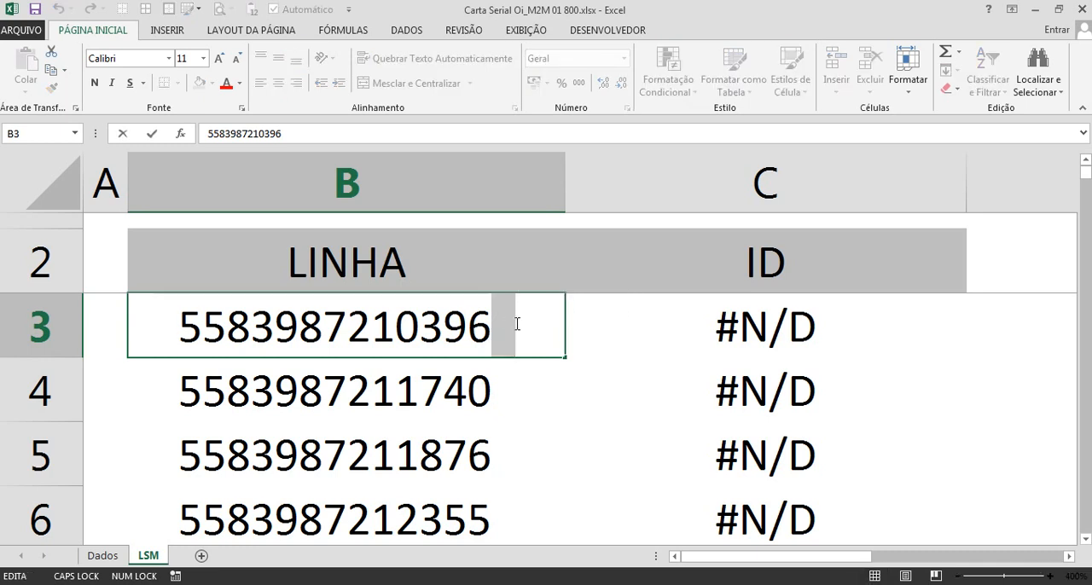
left_click_drag(494, 323, 513, 323)
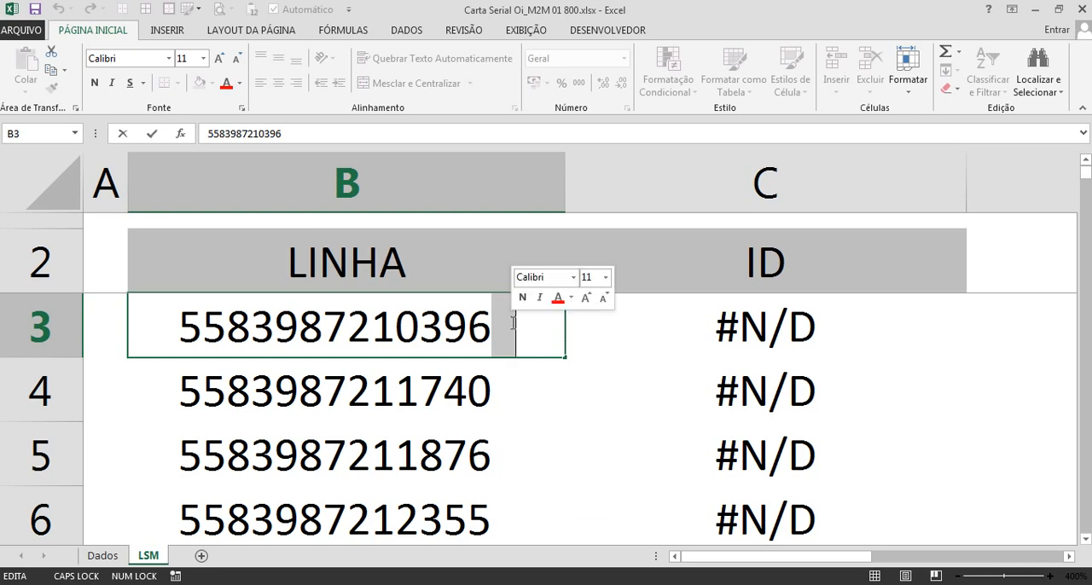
key("Escape")
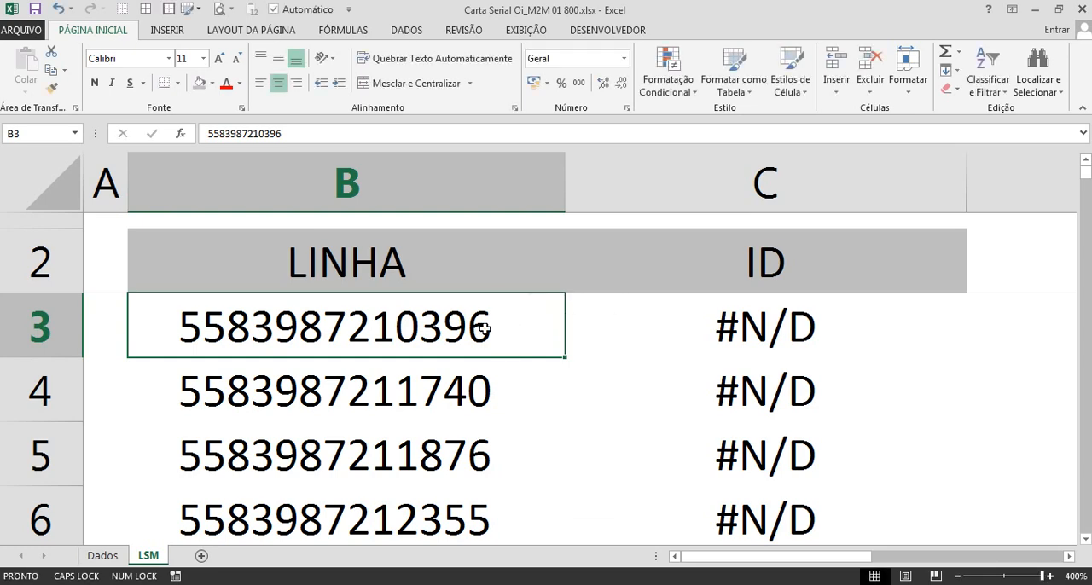
Step: Try to replace all spaces in the LINHA column of the LSM sheet with nothing
scroll(485, 328, "down", 14)
scroll(483, 329, "down", 2)
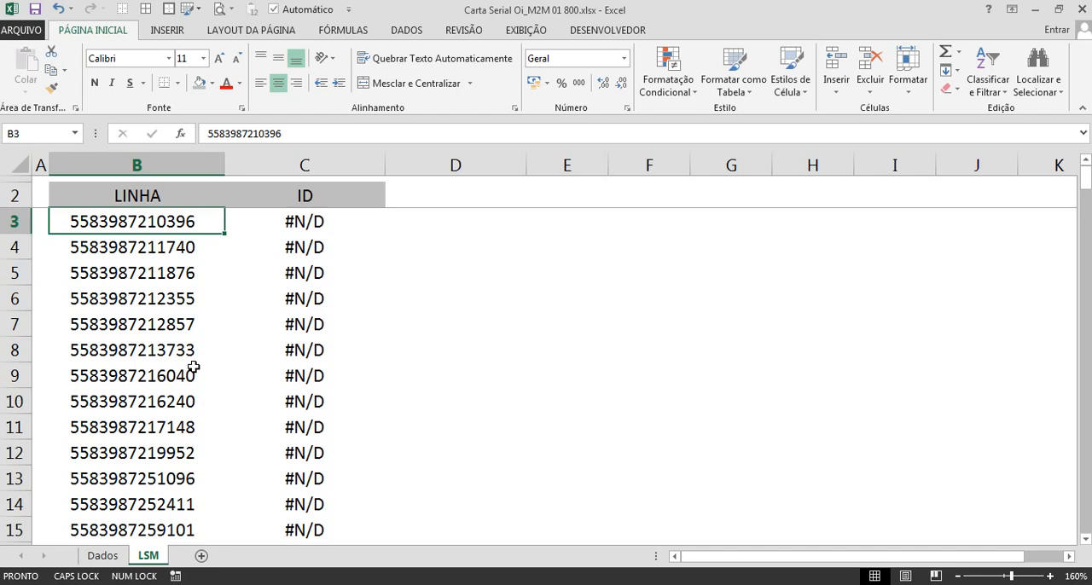
scroll(195, 367, "down", 3)
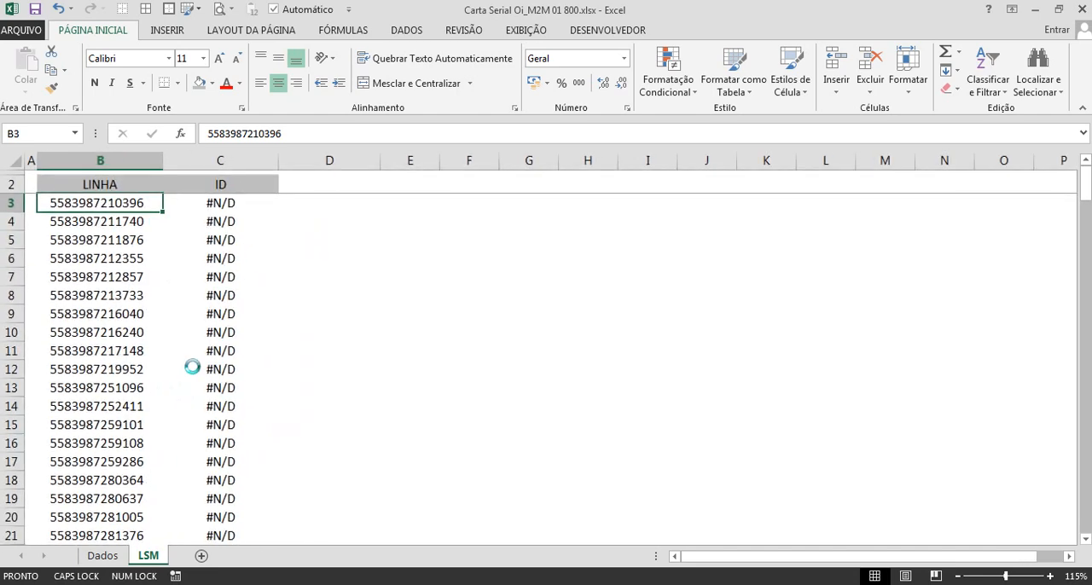
key("ctrl+space")
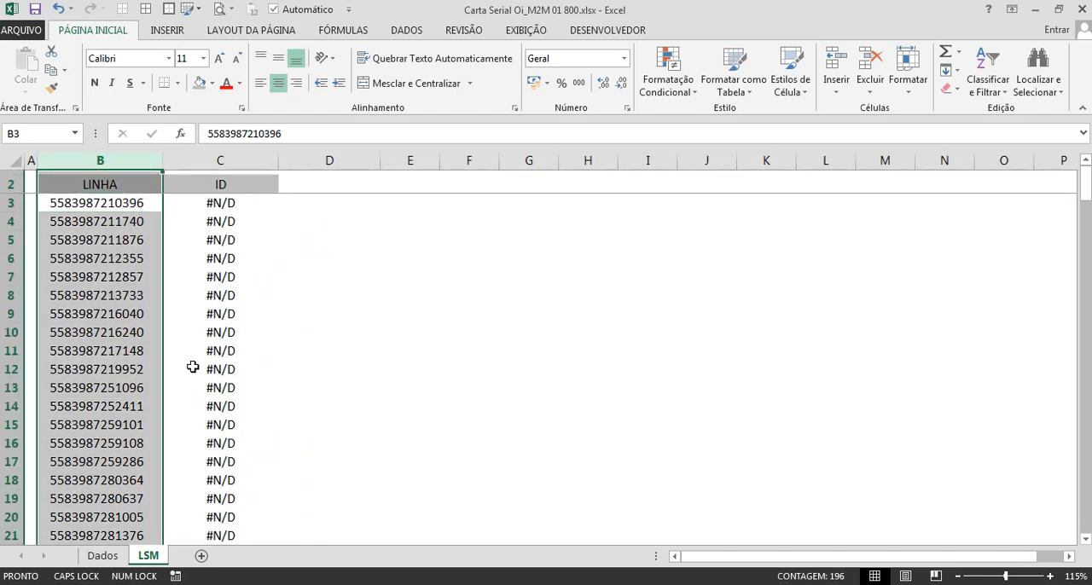
key("ctrl+u")
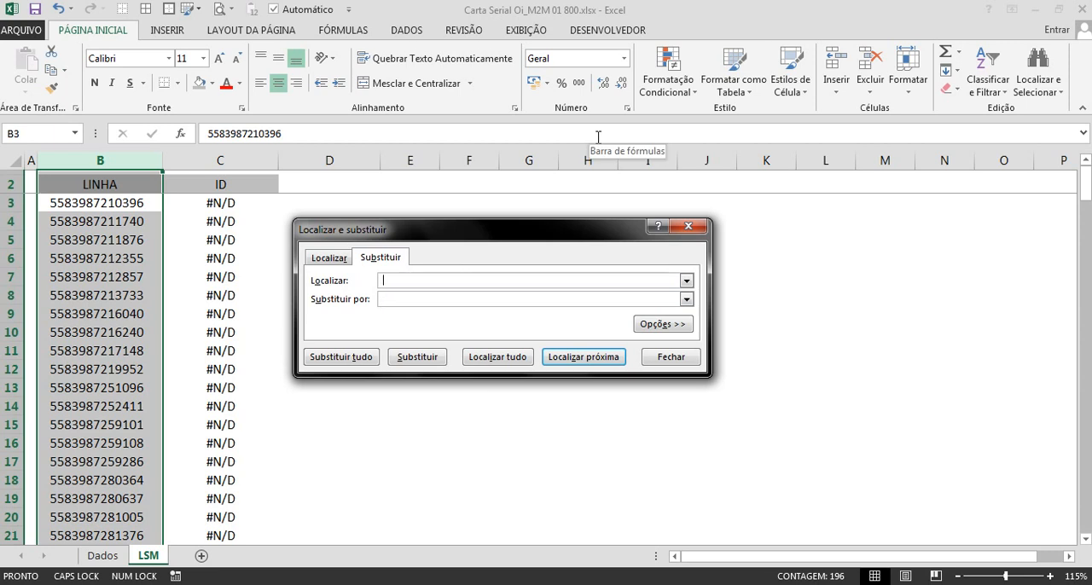
left_click(421, 297)
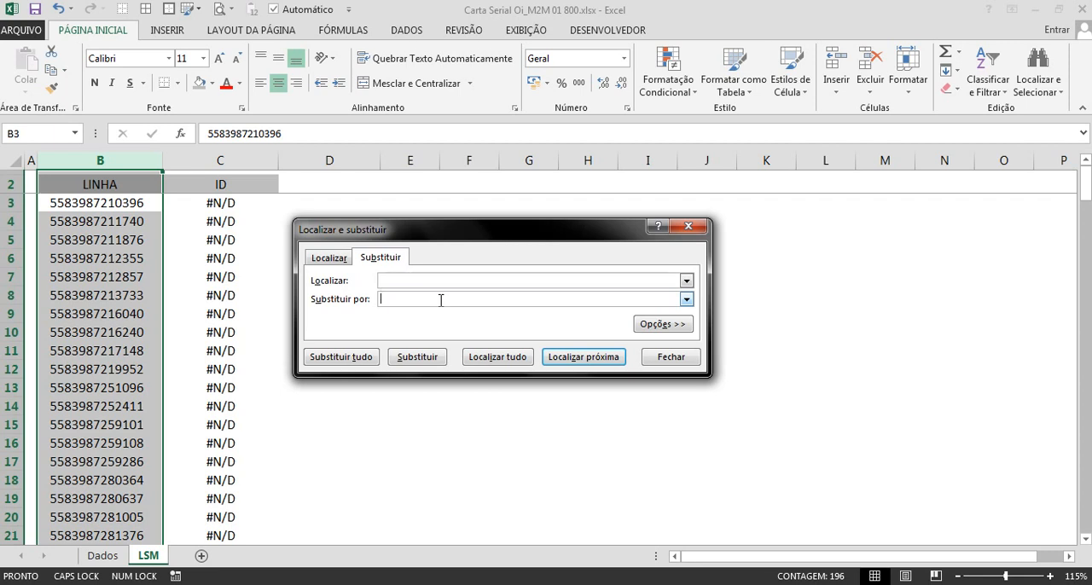
left_click(354, 358)
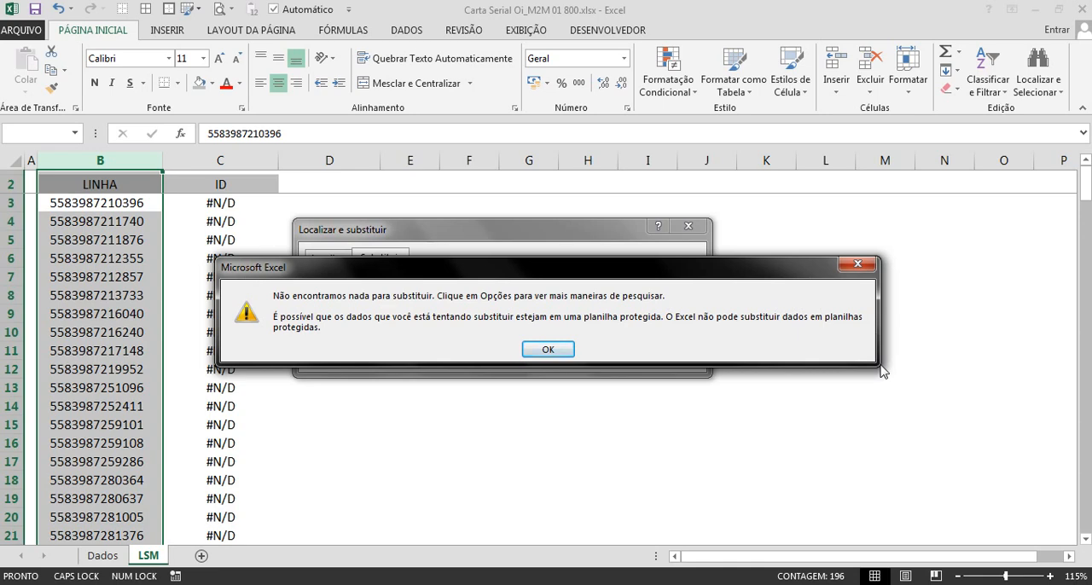
key("Return")
key("Escape")
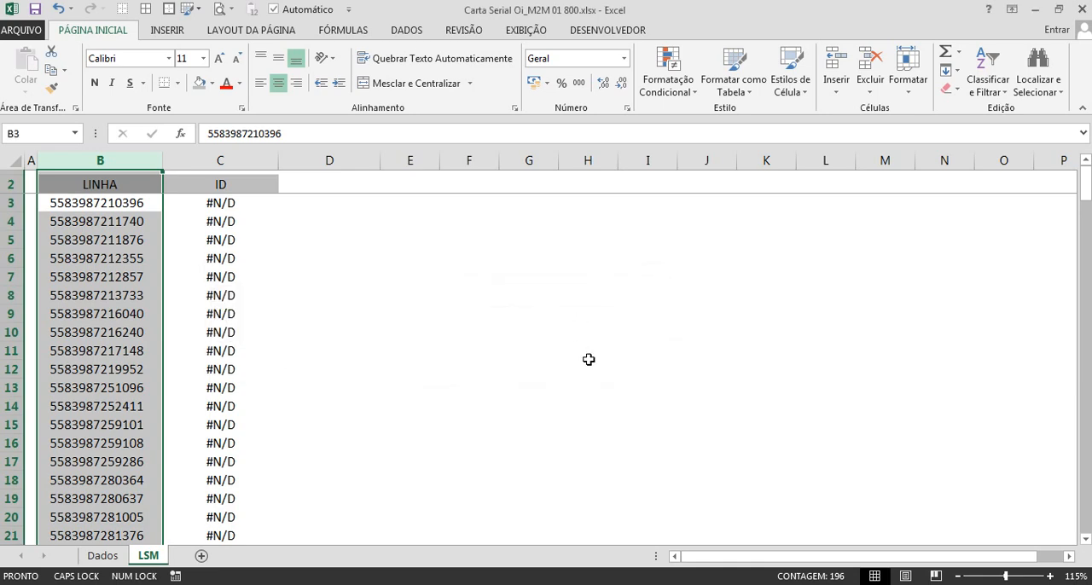
Step: Narrow the ID column on the LSM sheet
scroll(601, 362, "up", 14)
scroll(614, 368, "down", 5)
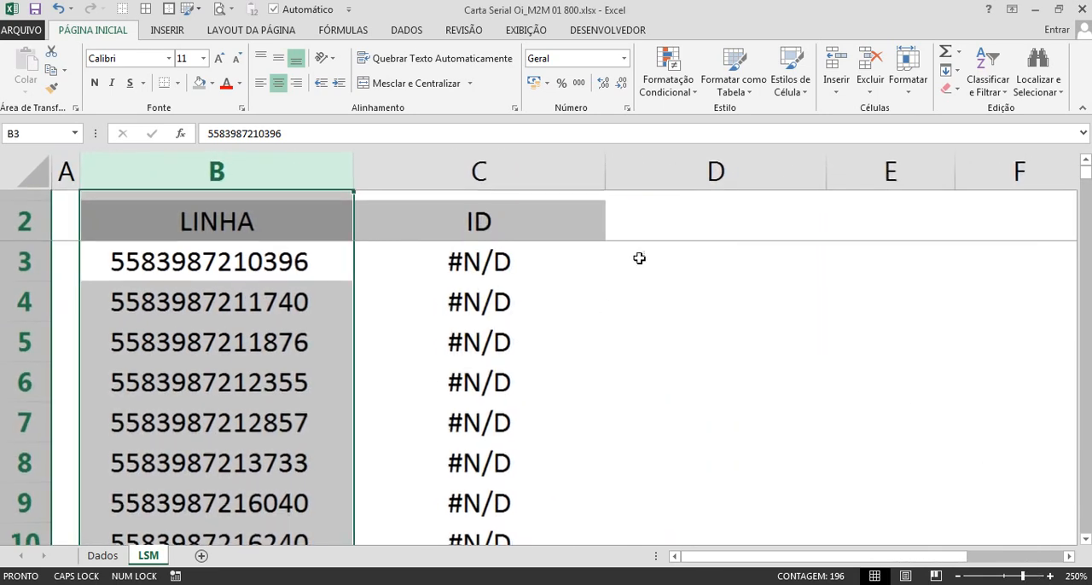
left_click_drag(604, 170, 519, 170)
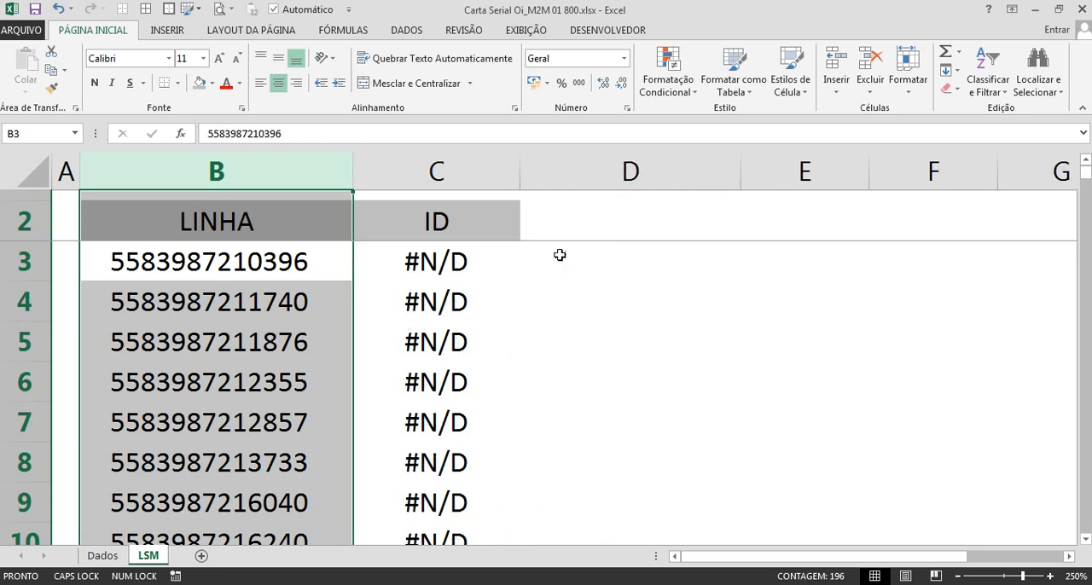
Step: Enter =NÚM.CARACT(B3) in cell D3 to count the characters of the first LINHA entry, and centre the result
left_click(563, 256)
type("=NÚ")
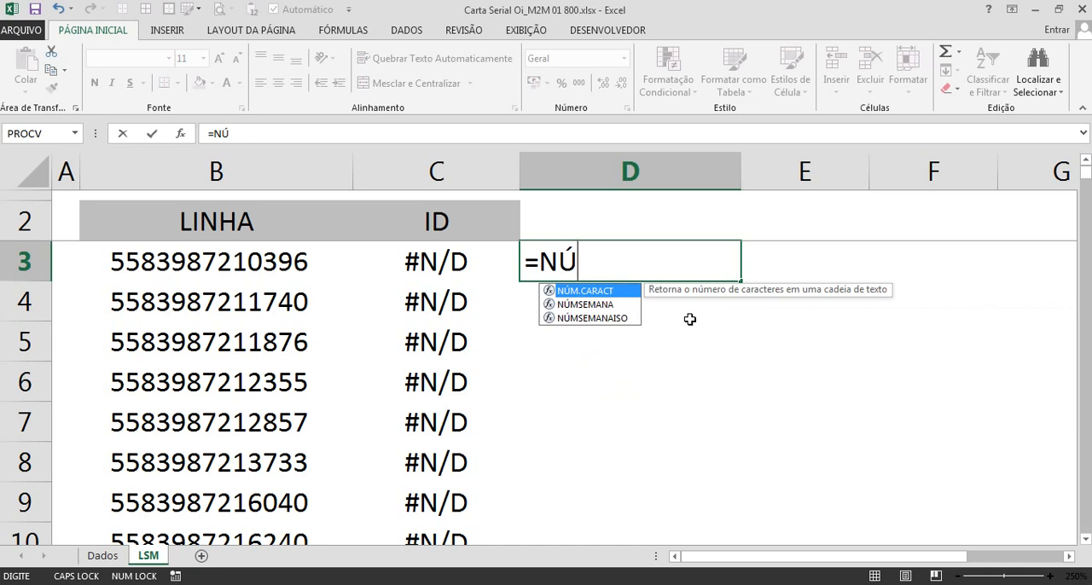
key("Tab")
left_click(311, 265)
type(")")
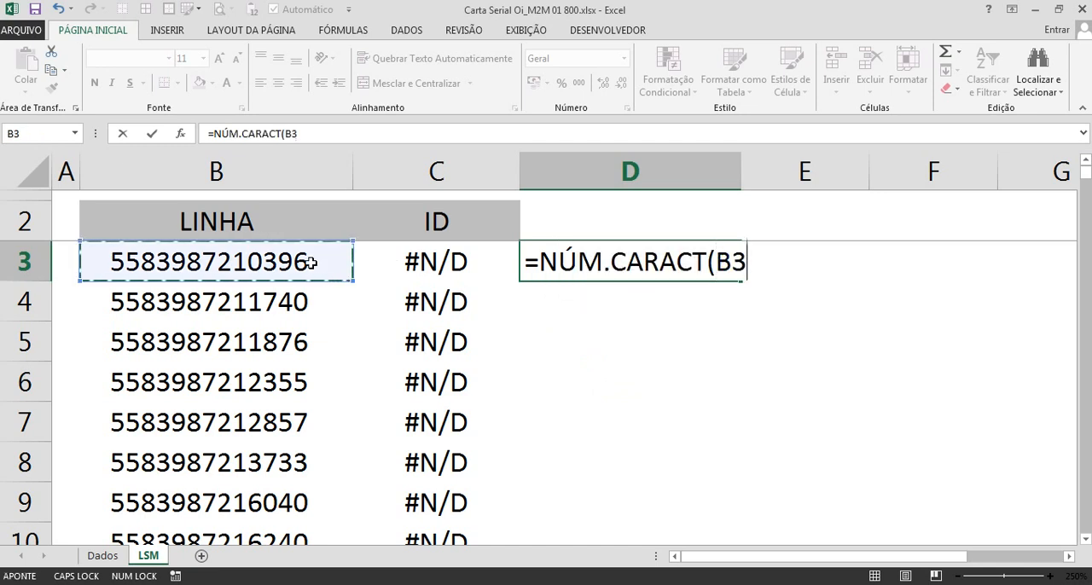
key("Return")
left_click(666, 265)
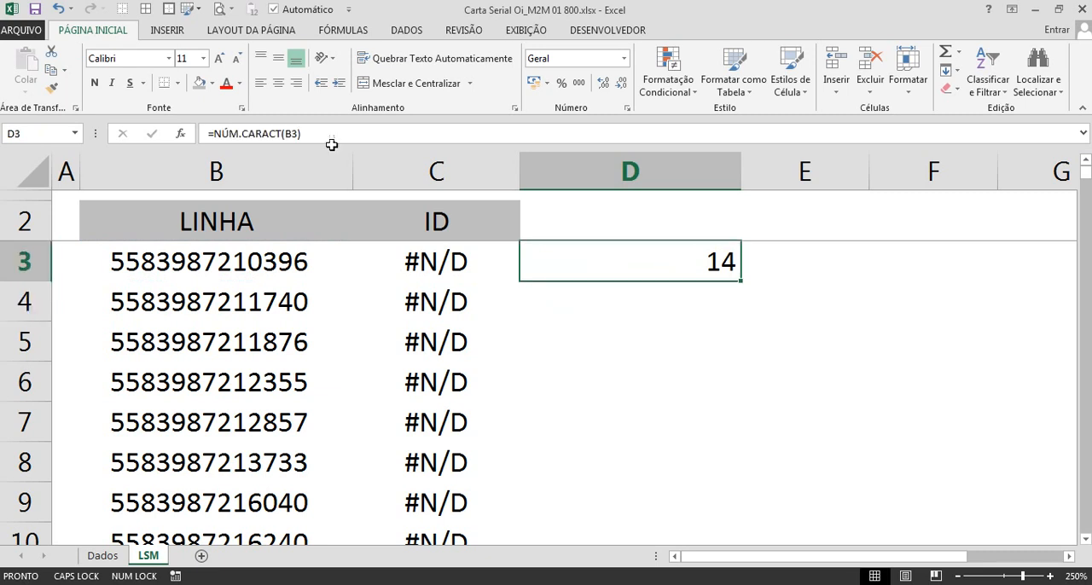
left_click(278, 83)
Step: Step through the characters of the LINHA entry in B3 to look for hidden ones, leaving the cell unedited
left_click(137, 264)
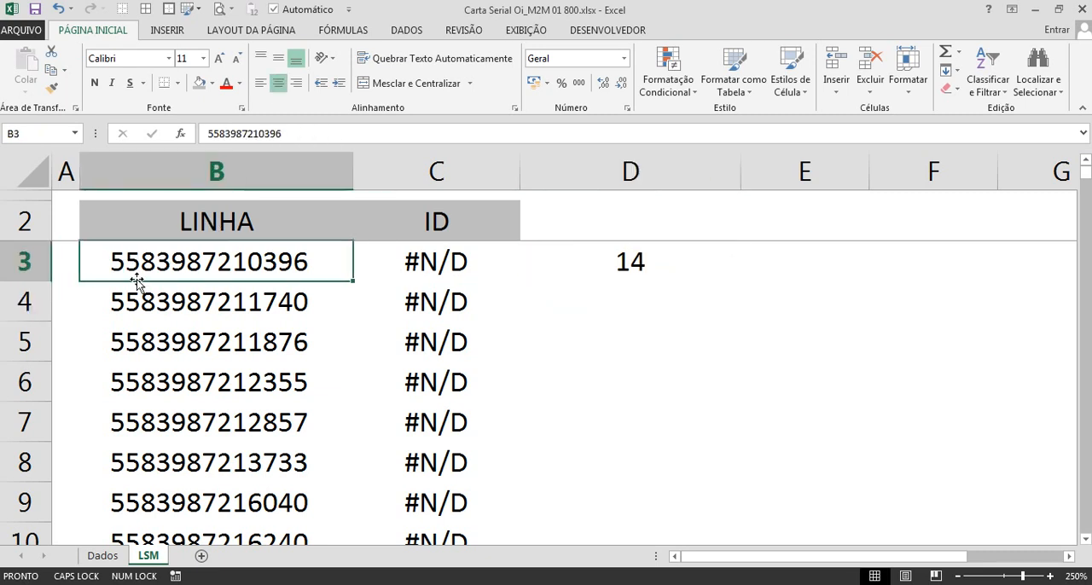
double_click(110, 262)
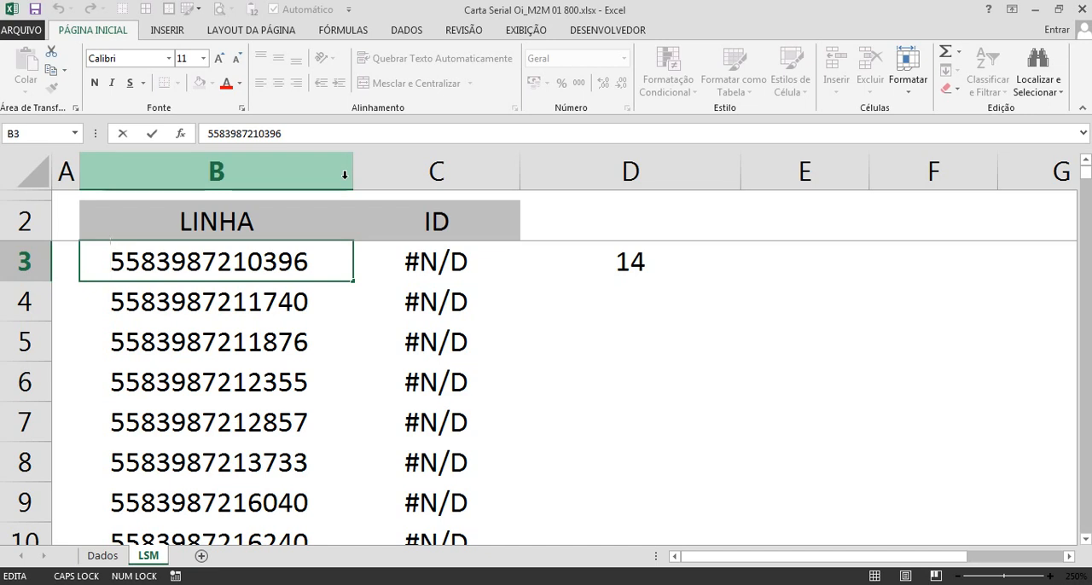
key("Right")
key("Right")
key("Right")
key("Right")
key("Right")
key("Right")
key("Right")
key("Right")
key("Right")
key("Right")
key("Right")
key("Right")
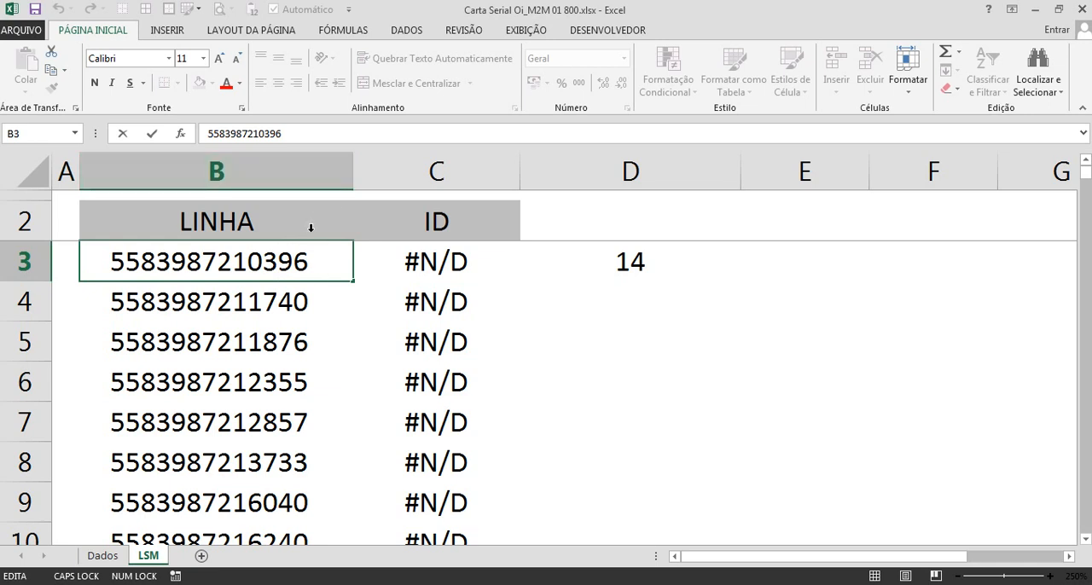
left_click_drag(313, 258, 330, 259)
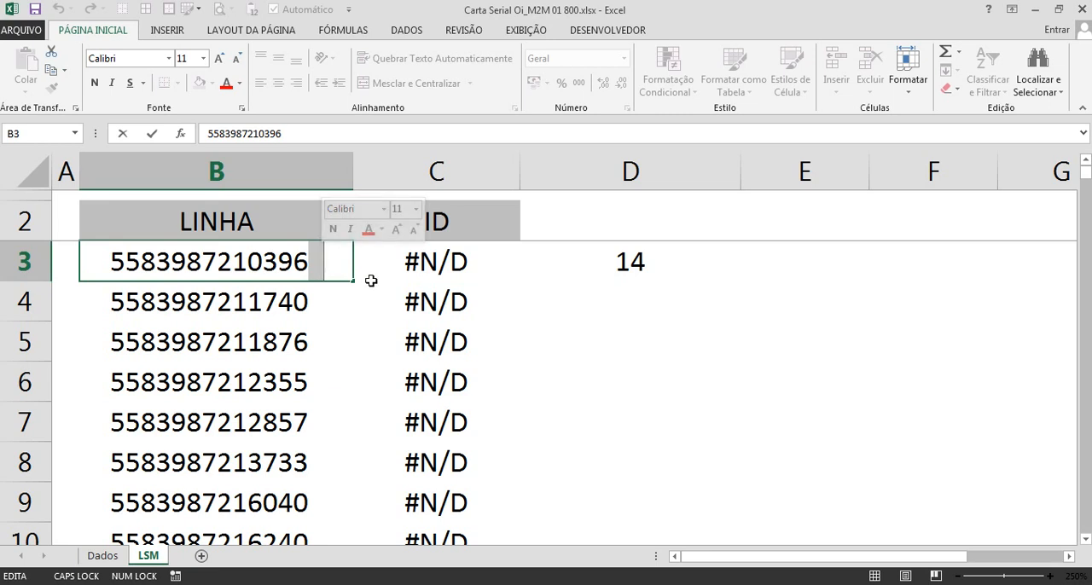
key("Escape")
Step: Enter =DIREITA(B3;1) in cell E3 to extract the last character of the first LINHA entry
left_click(767, 258)
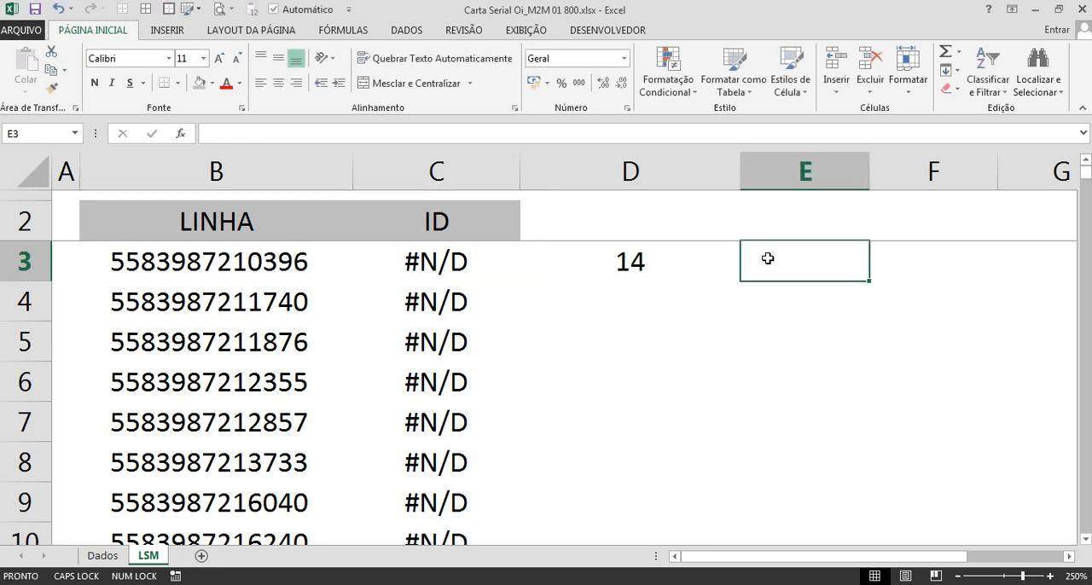
type("=DIRE")
key("Tab")
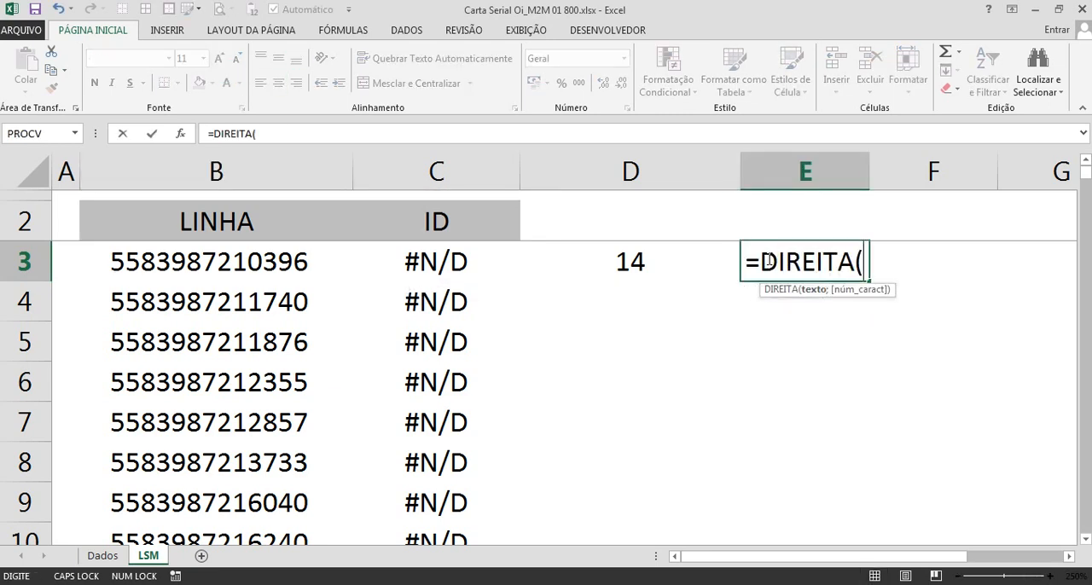
key("Left")
key("Left")
key("Left")
type(";1")
key("Return")
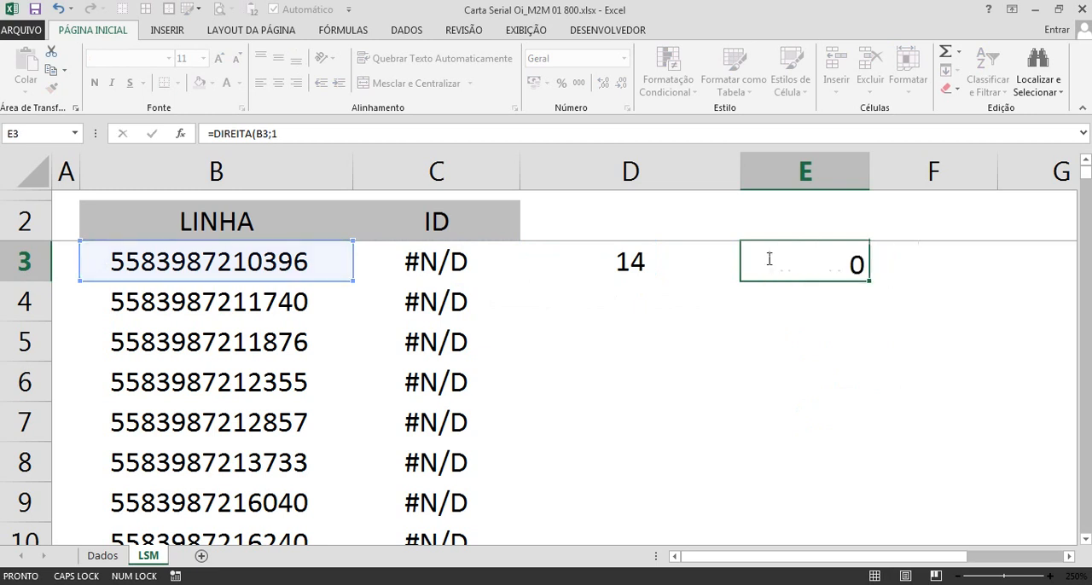
Step: Narrow columns D and E on the LSM sheet
left_click(767, 258)
left_click_drag(737, 184, 612, 213)
left_click_drag(735, 175, 695, 198)
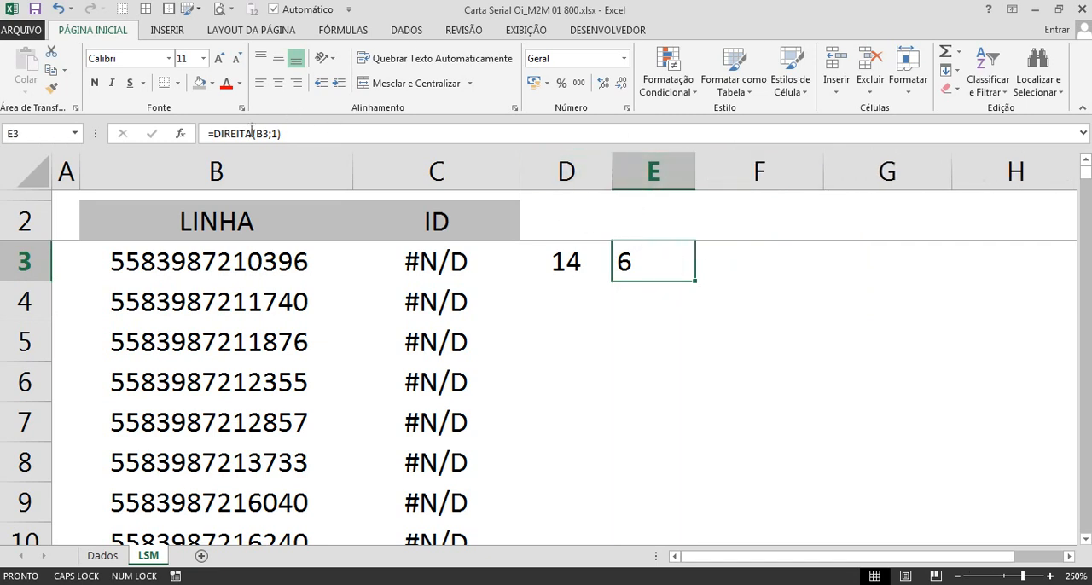
Step: Review the DIREITA formula in E3 and check the end of the B3 entry, leaving both cells unedited
left_click_drag(213, 134, 342, 134)
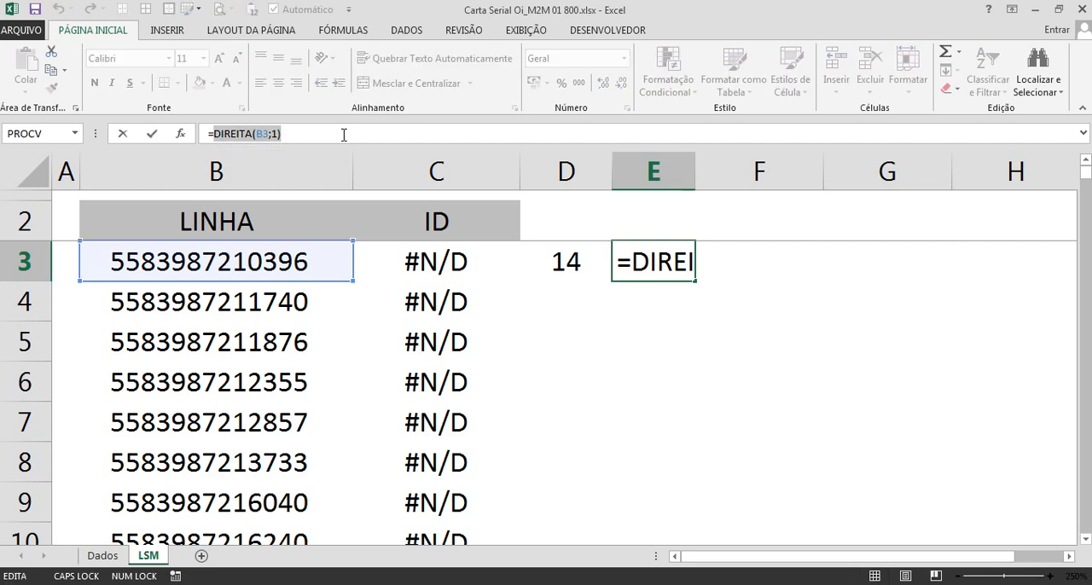
key("Escape")
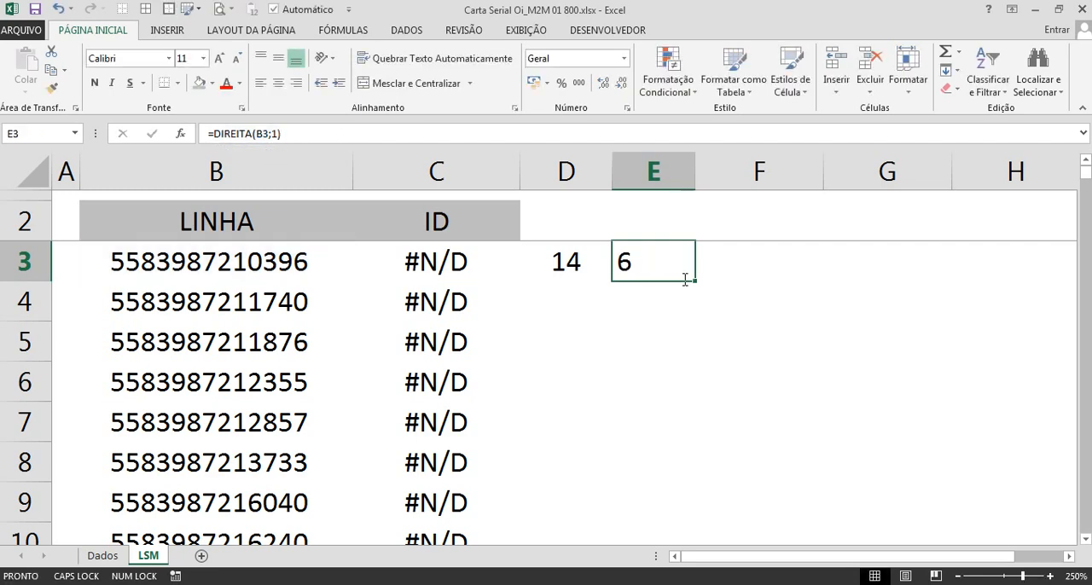
scroll(377, 304, "up", 2)
scroll(377, 303, "up", 3)
double_click(317, 293)
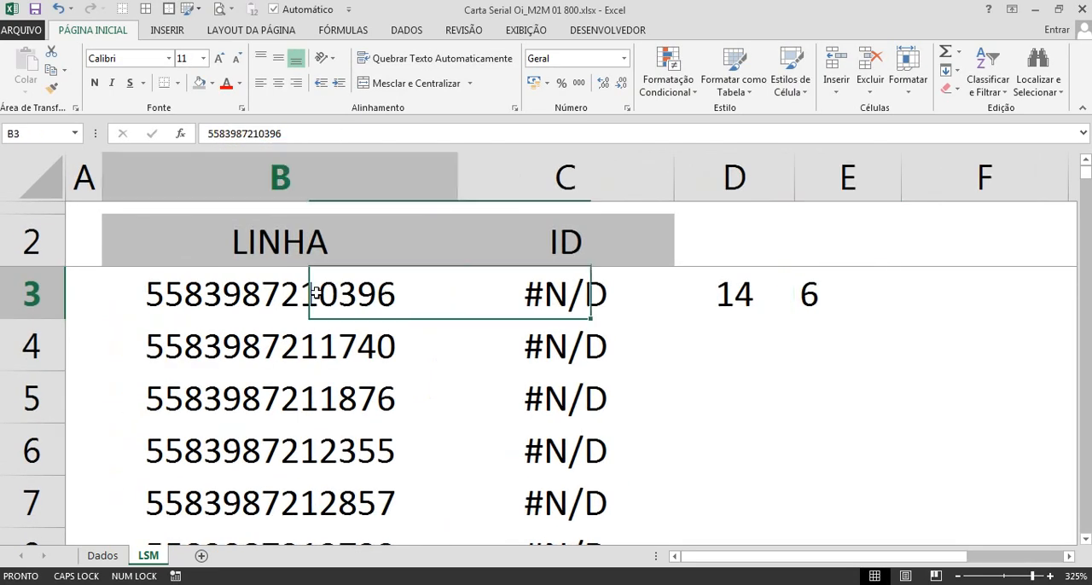
mouse_move(401, 292)
left_mouse_down()
mouse_move(427, 293)
mouse_move(402, 294)
left_mouse_up()
key("Escape")
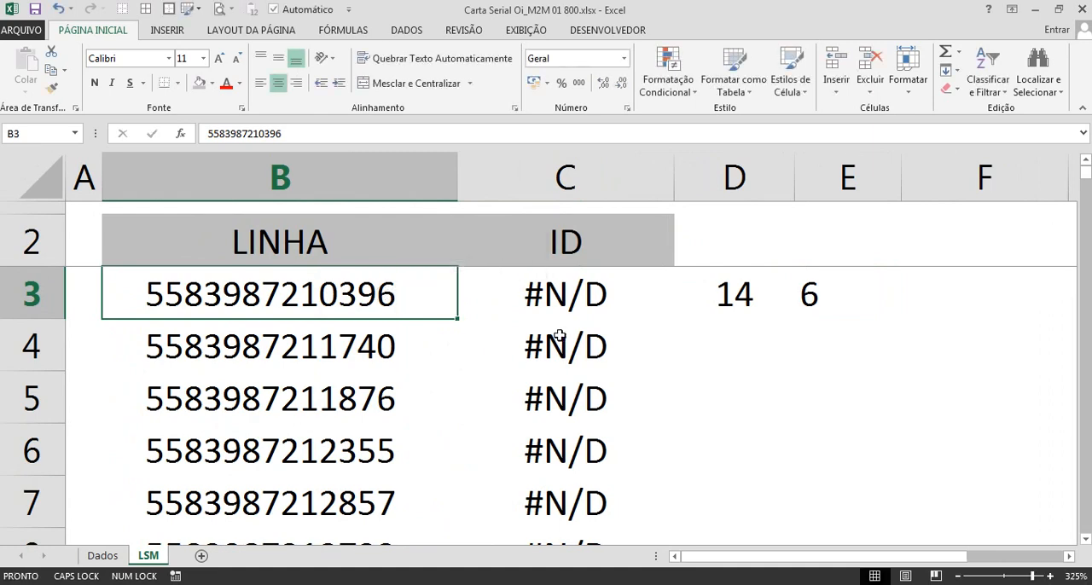
Step: Copy cell B3, paste it into a new Notepad document, and enlarge that window to full screen
scroll(558, 338, "down", 7)
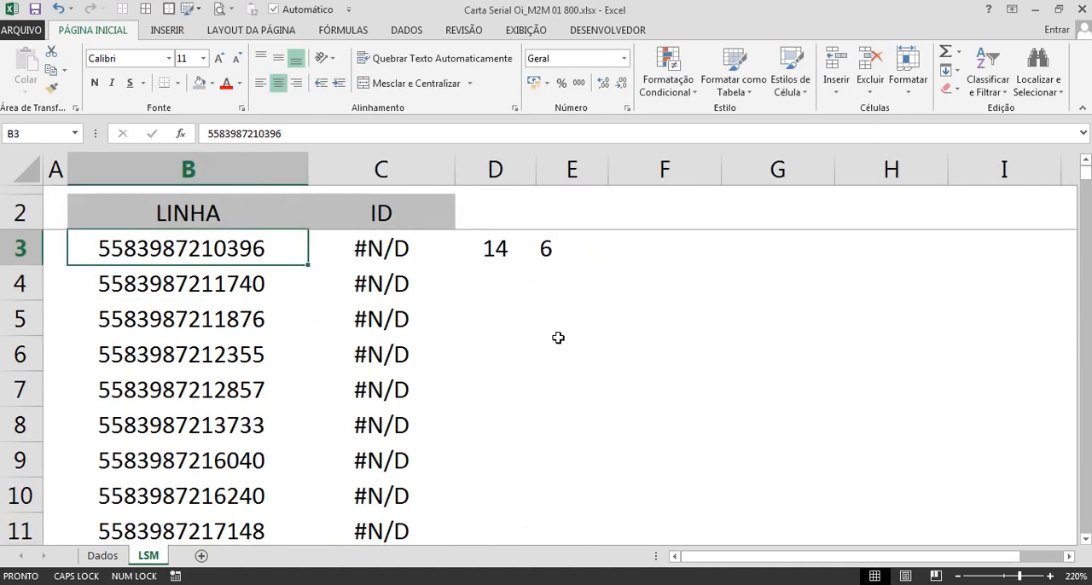
key("ctrl+c")
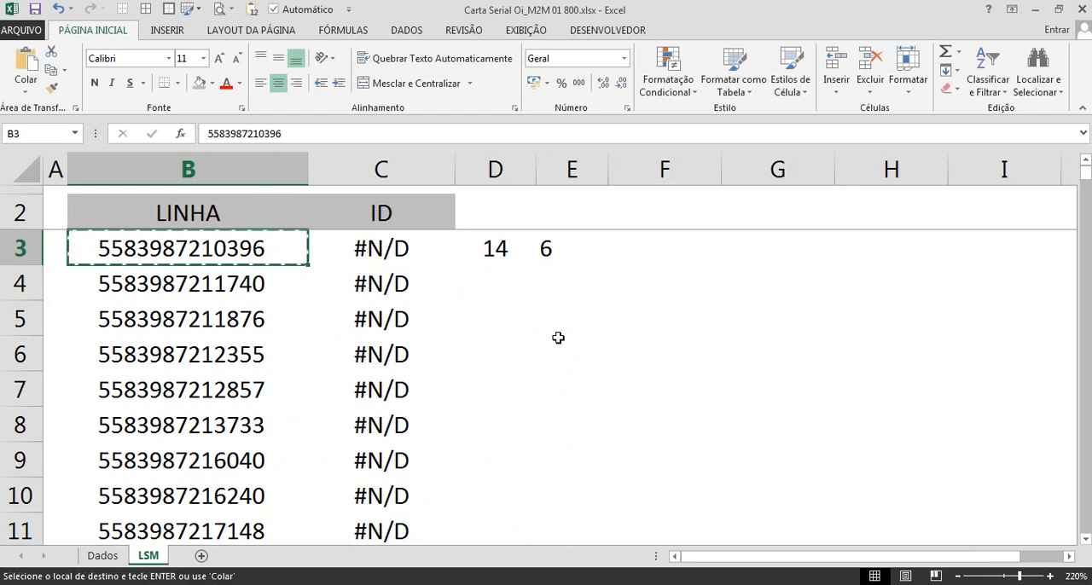
key("super+r")
key("Return")
key("ctrl+v")
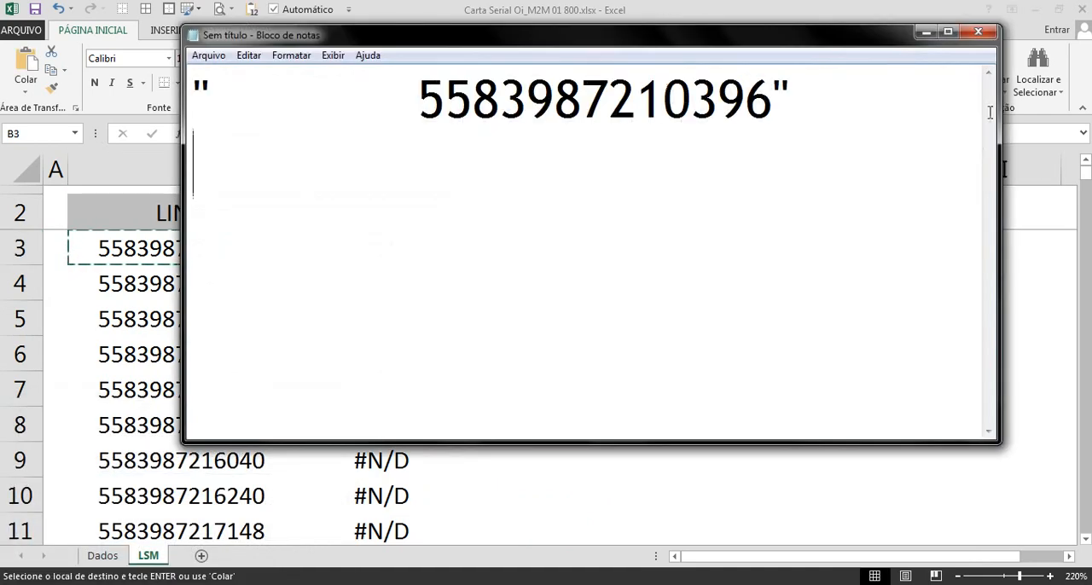
left_click(949, 32)
Step: Examine the pasted number's digits and the end of the text before the closing quotation mark
left_click(638, 80)
key("ctrl+a")
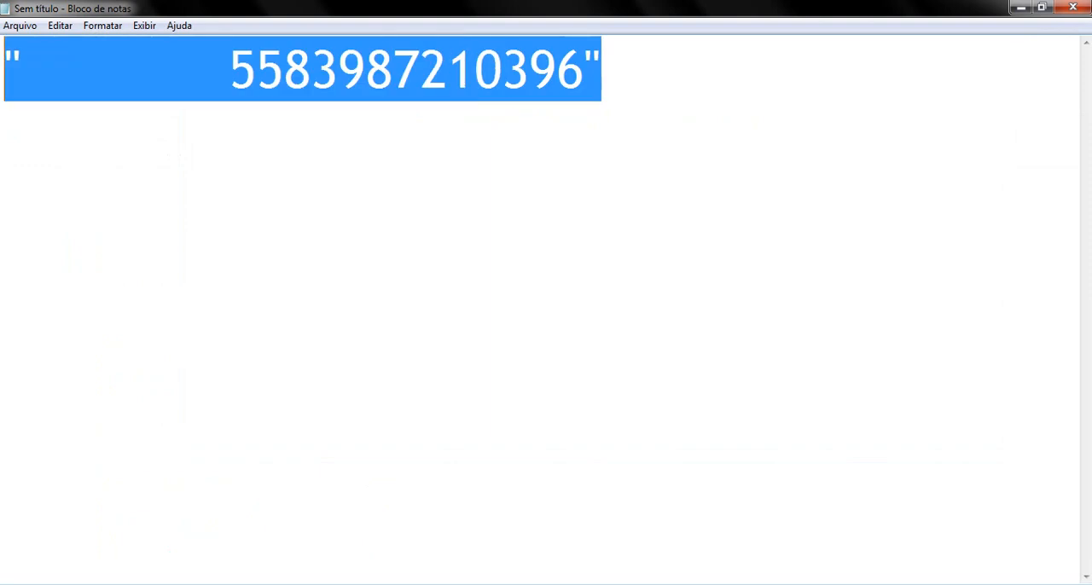
left_click(525, 194)
left_click_drag(564, 70, 583, 72)
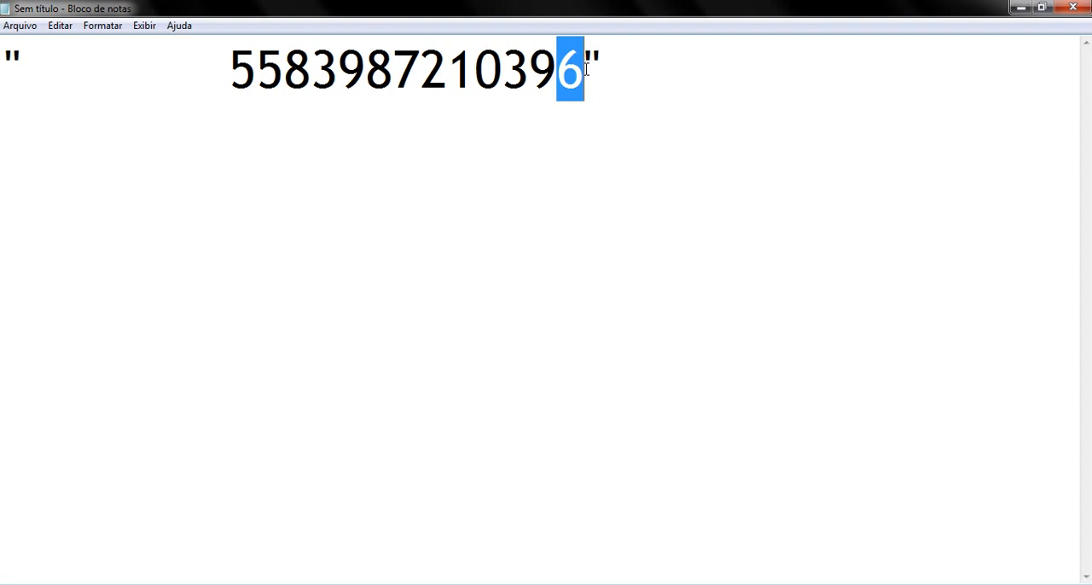
left_click(237, 73)
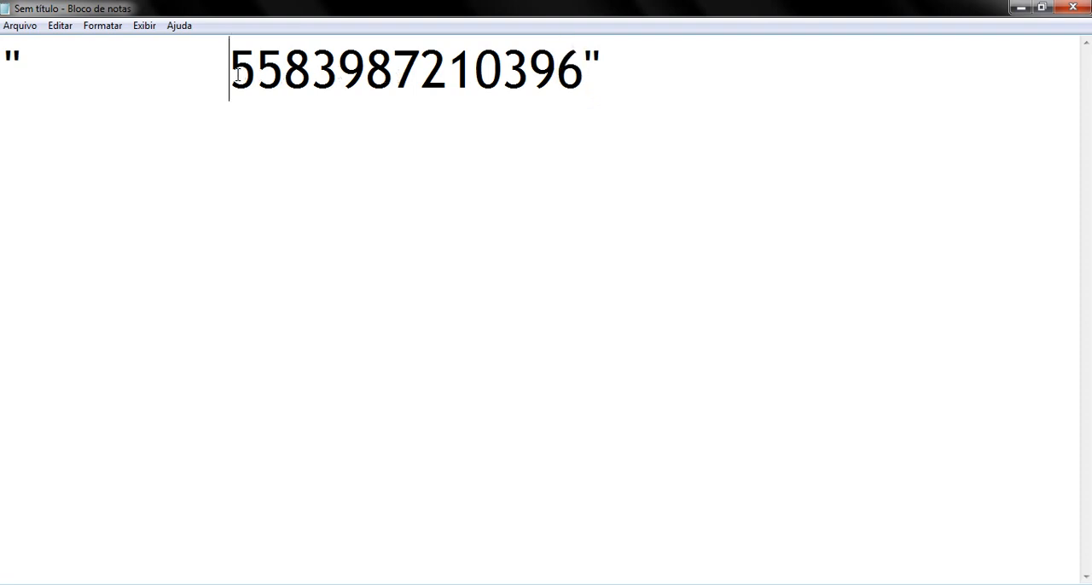
left_click_drag(238, 73, 586, 74)
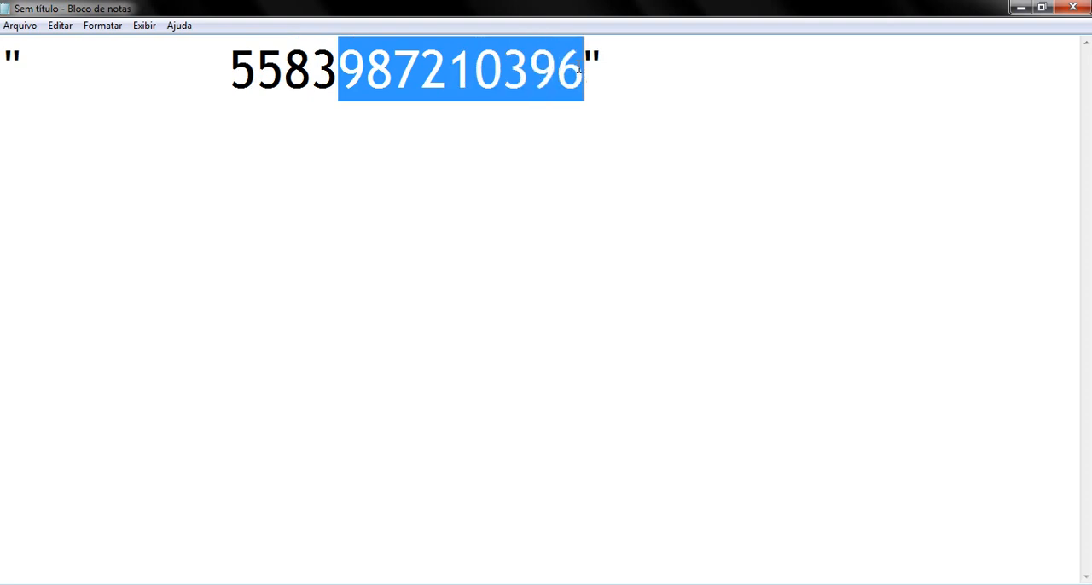
left_click(310, 74)
Step: Examine the blank stretch between the opening quotation mark and the number, and close the note without saving
left_click_drag(230, 74, 58, 75)
left_click(205, 59)
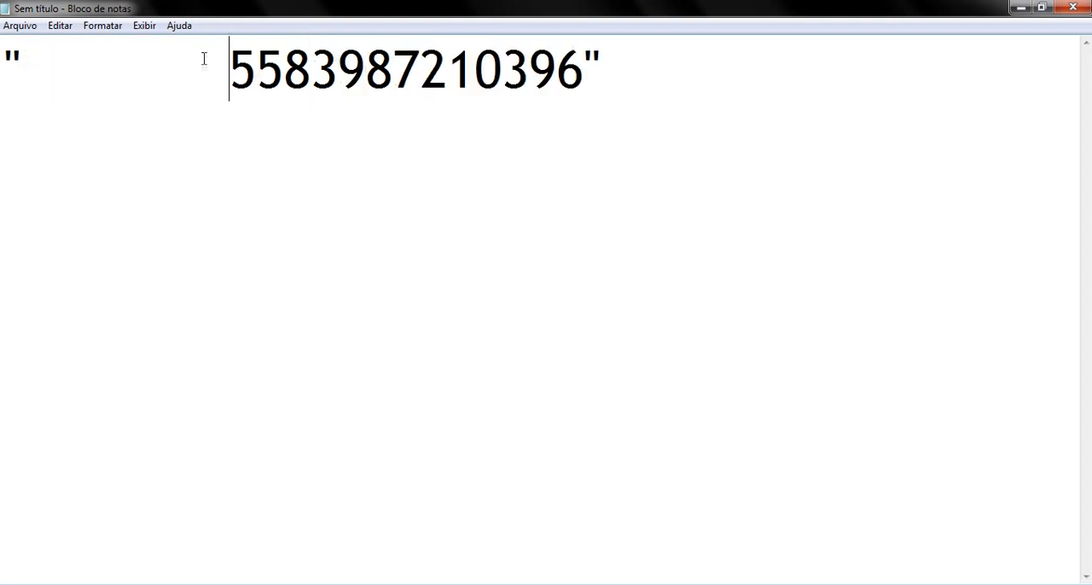
left_click_drag(205, 59, 34, 62)
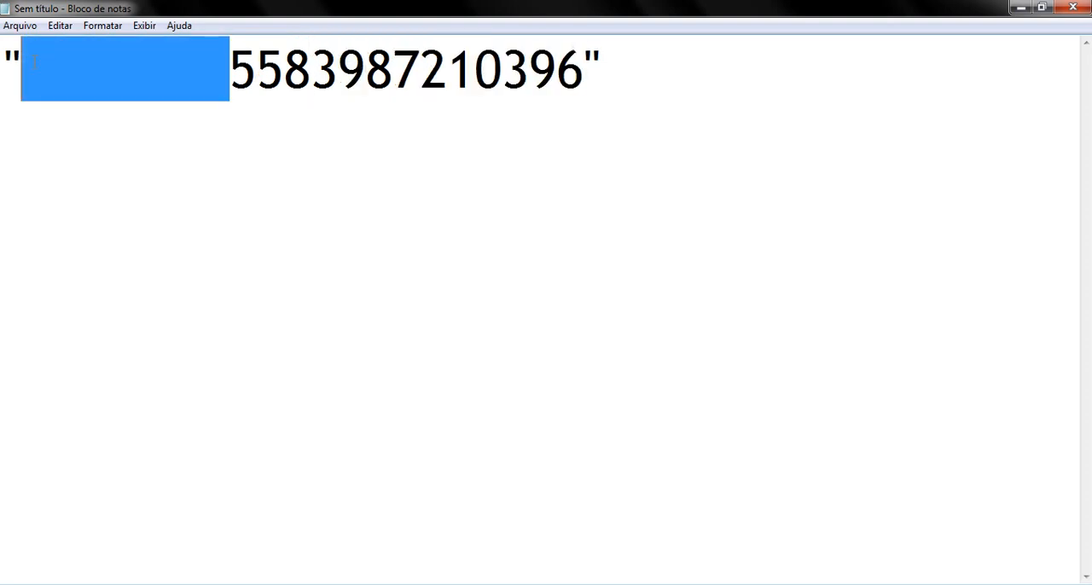
left_click(28, 61)
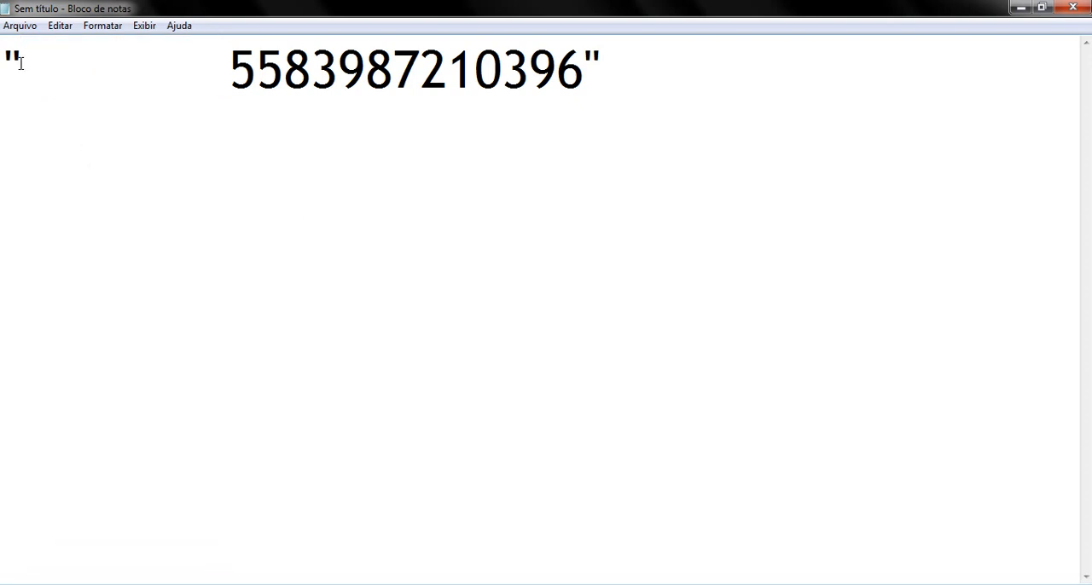
left_click(221, 113)
left_click_drag(231, 76, 59, 76)
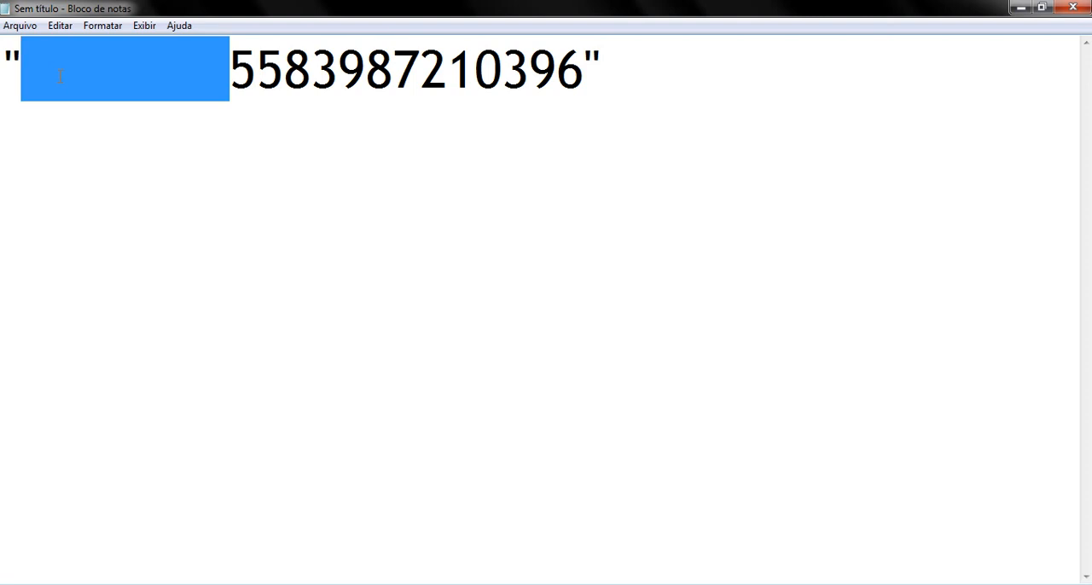
left_click(1073, 7)
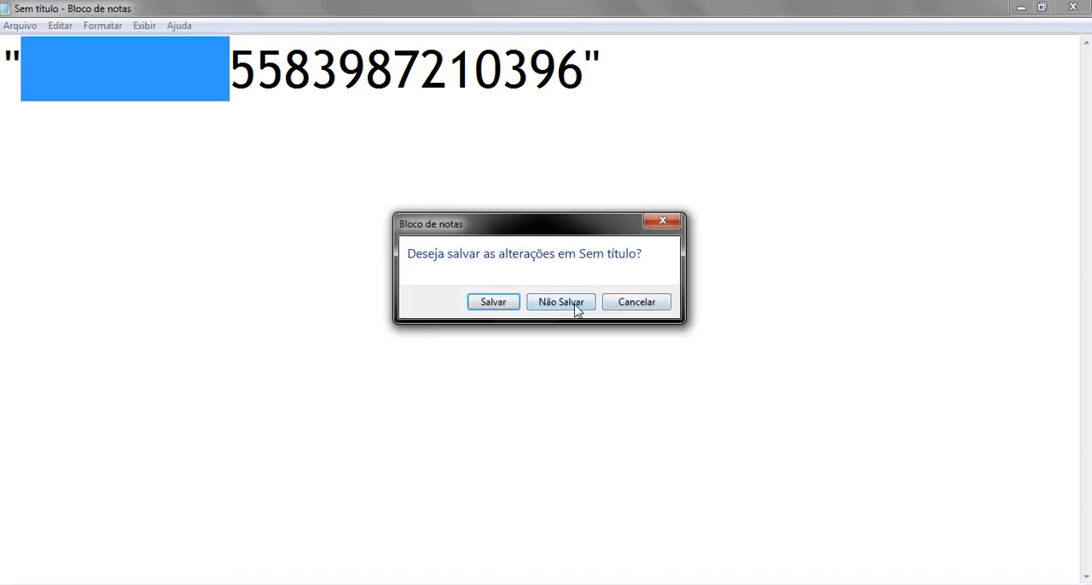
left_click(576, 308)
left_click(646, 274)
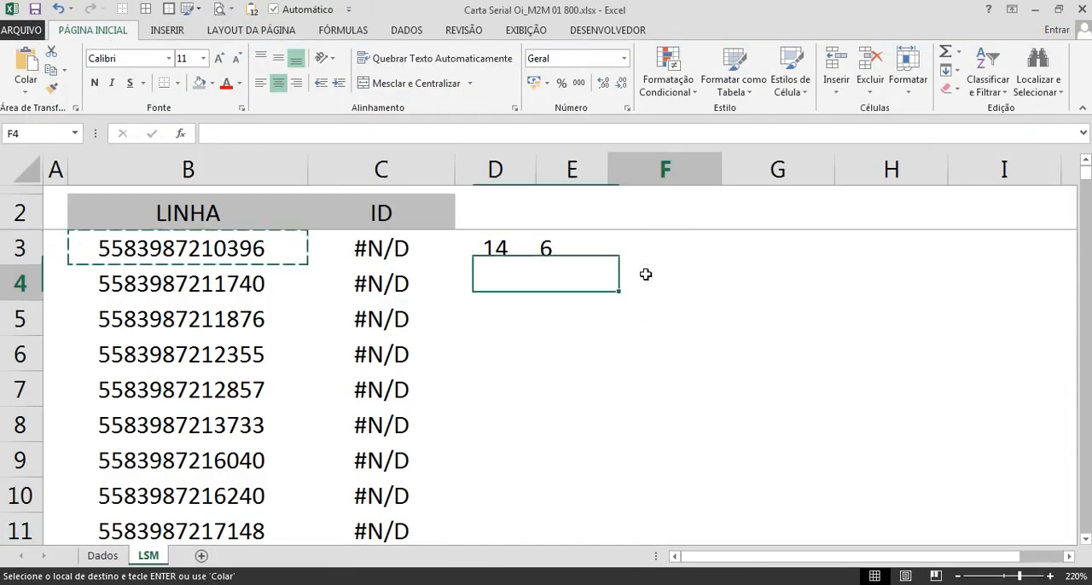
type("=GI")
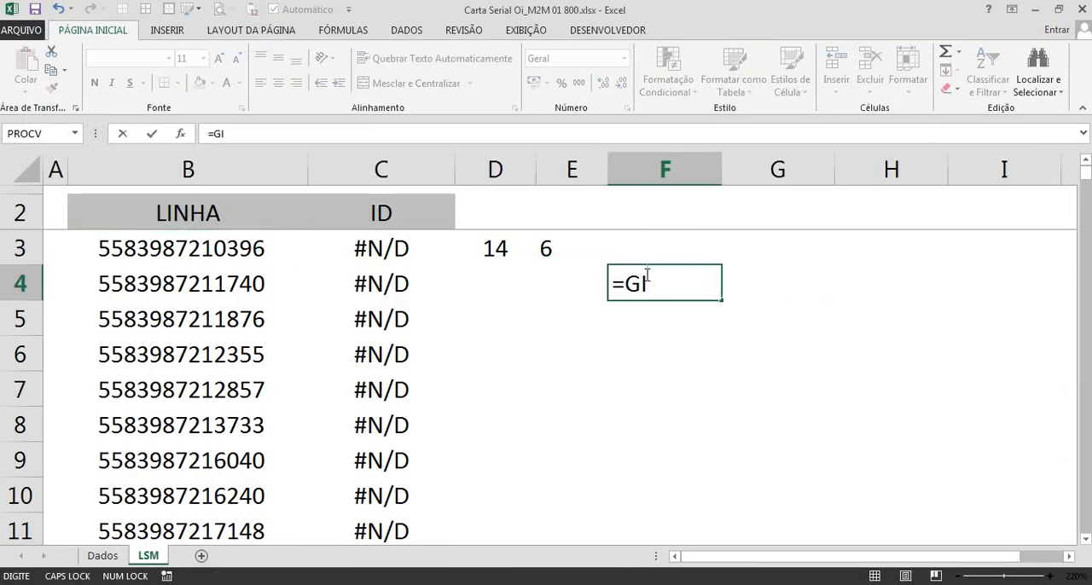
key("BackSpace")
key("BackSpace")
type("TIR")
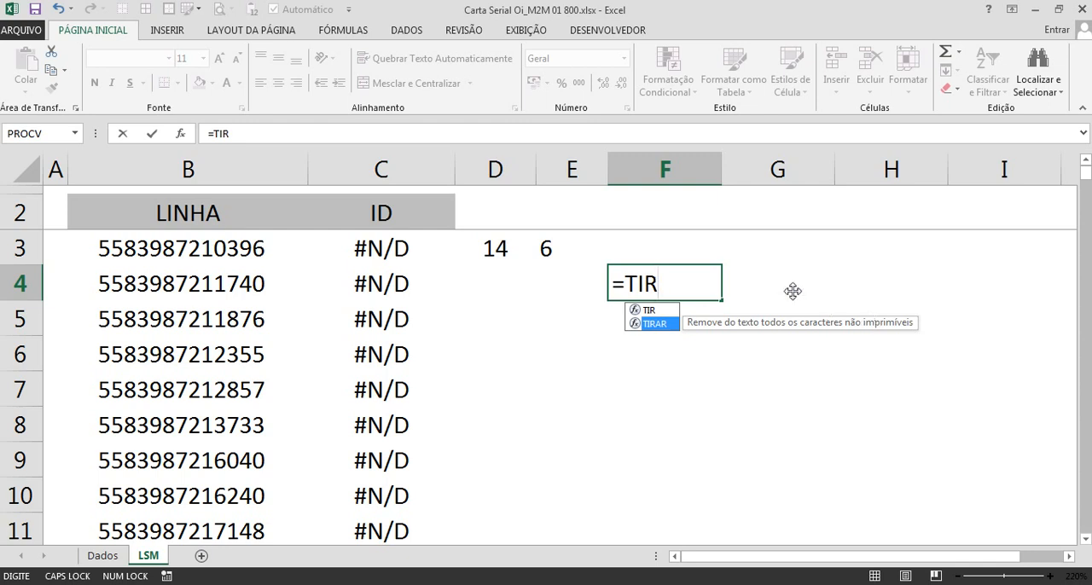
key("Escape")
key("Escape")
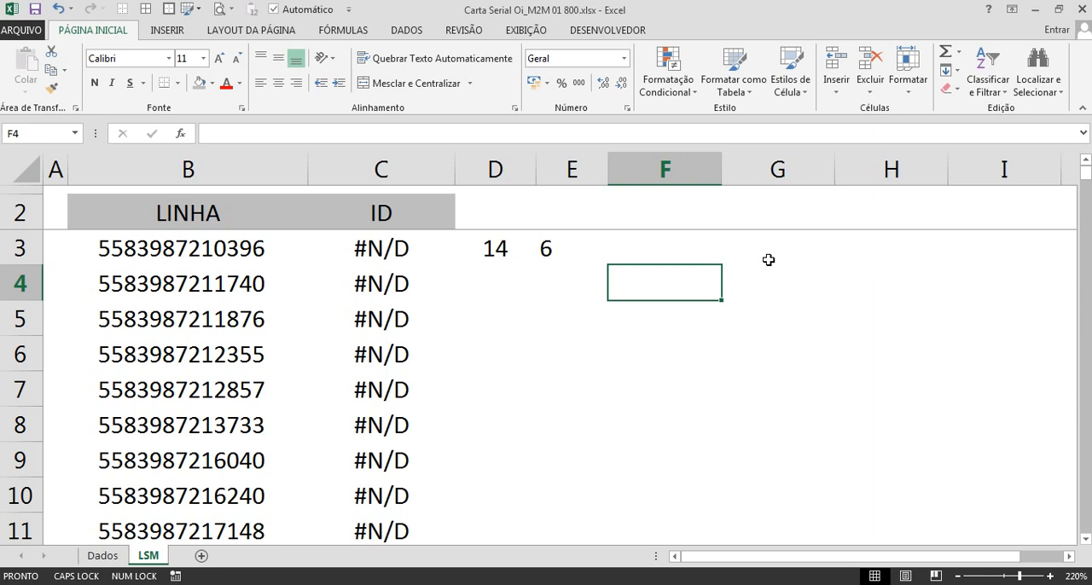
Step: Enter =TIRAR(B3) in cell F3 to produce a cleaned copy of the first LINHA entry
key("Up")
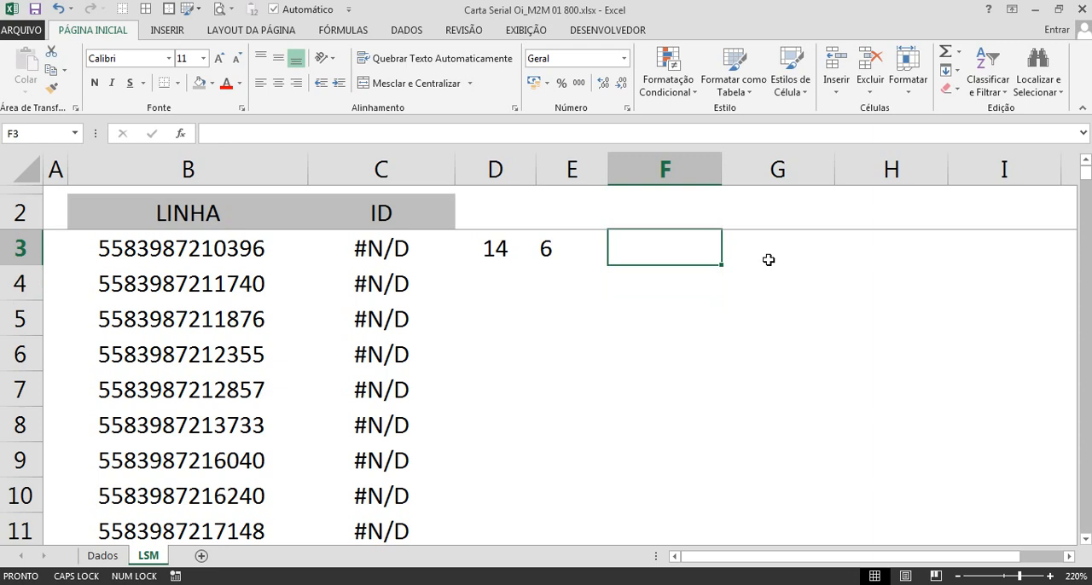
type("=TIRAR(")
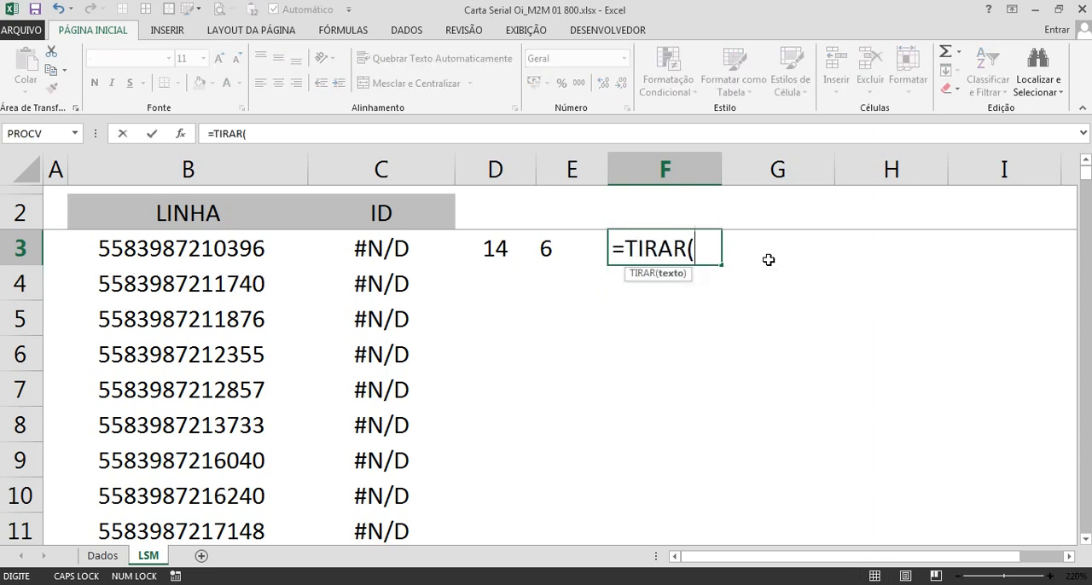
left_click(227, 243)
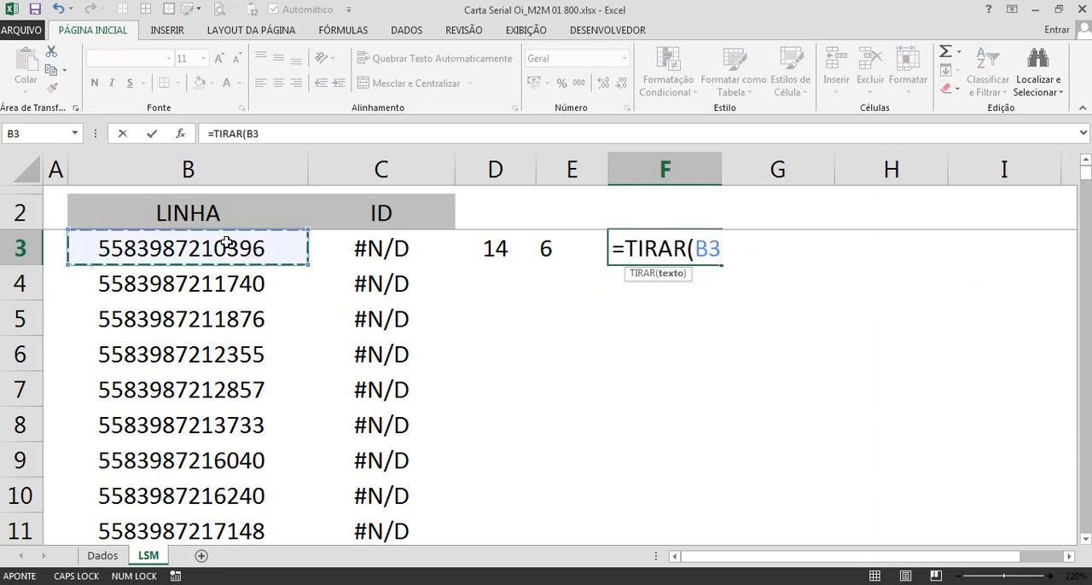
type(")")
key("Return")
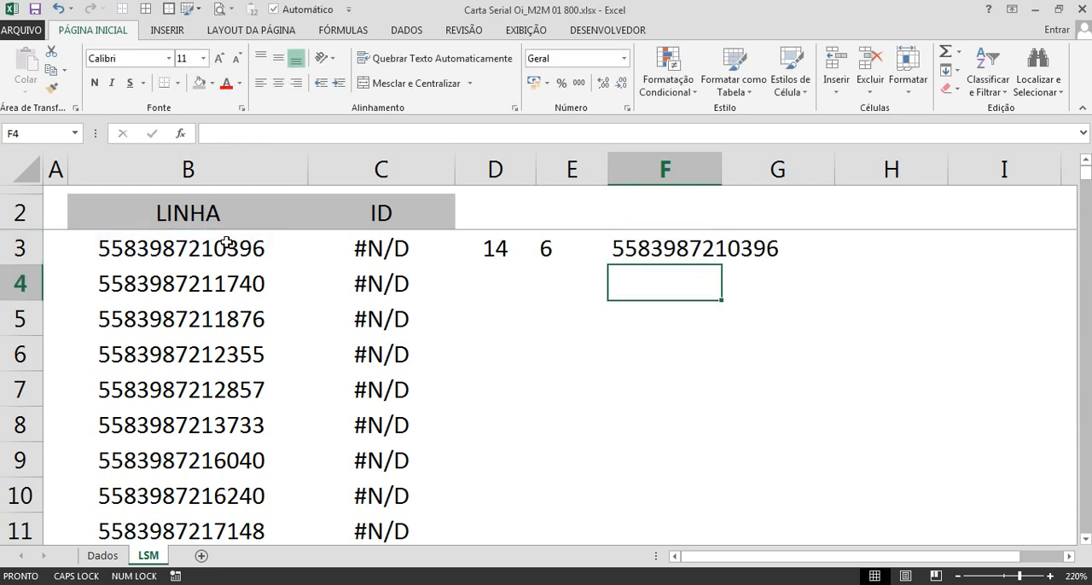
Step: Widen column F to fit its number, center cell F3, and compare it with B3
left_click_drag(721, 173, 795, 177)
left_click(746, 253)
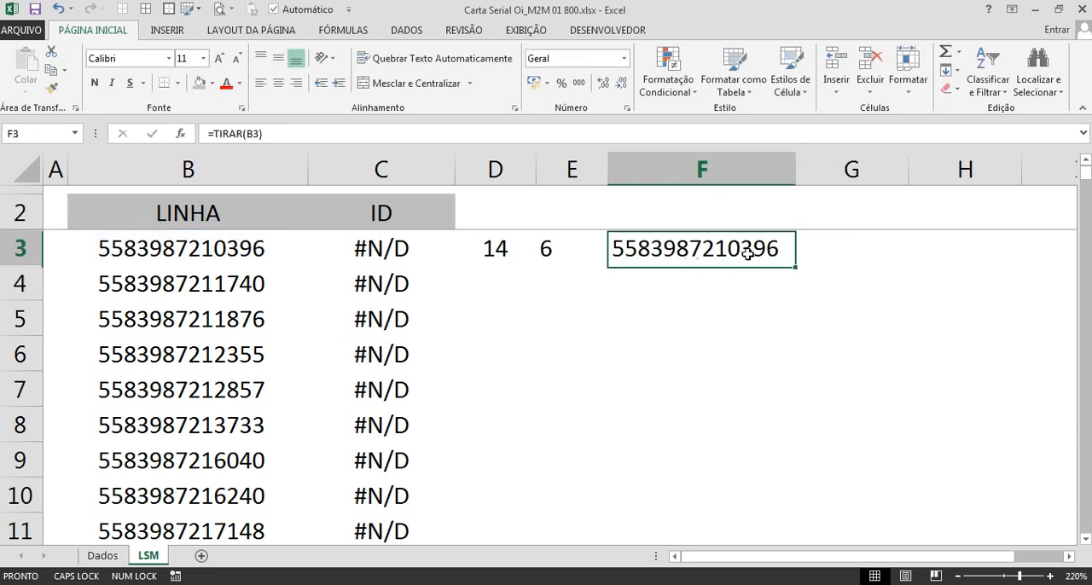
left_click(278, 83)
left_click(247, 253)
left_click(690, 248)
left_click(247, 253)
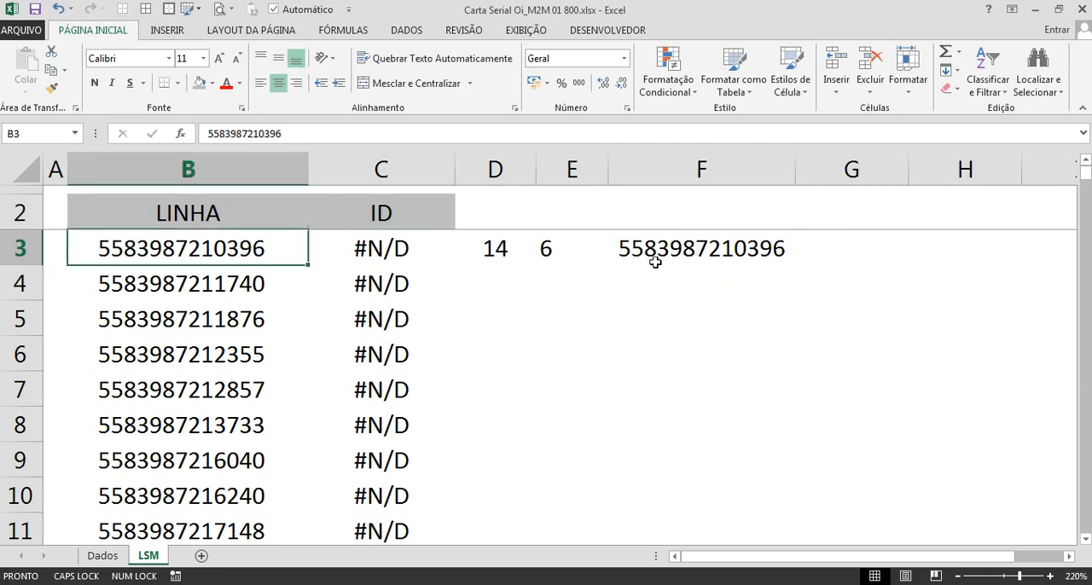
left_click(682, 258)
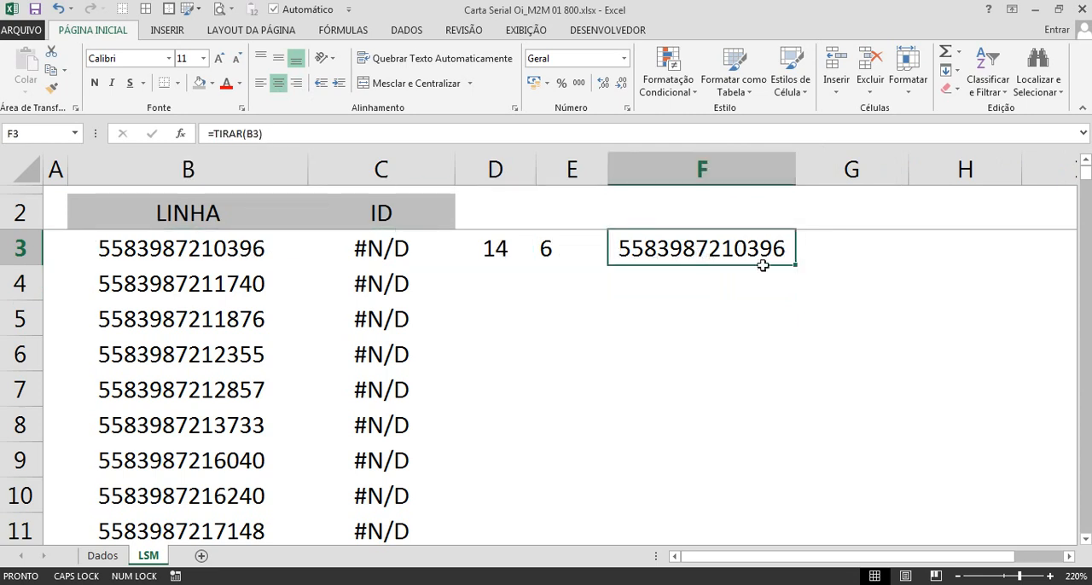
Step: Count the characters of the cleaned text in F3 with a NÚM.CARACT formula in cell G3
left_click(853, 254)
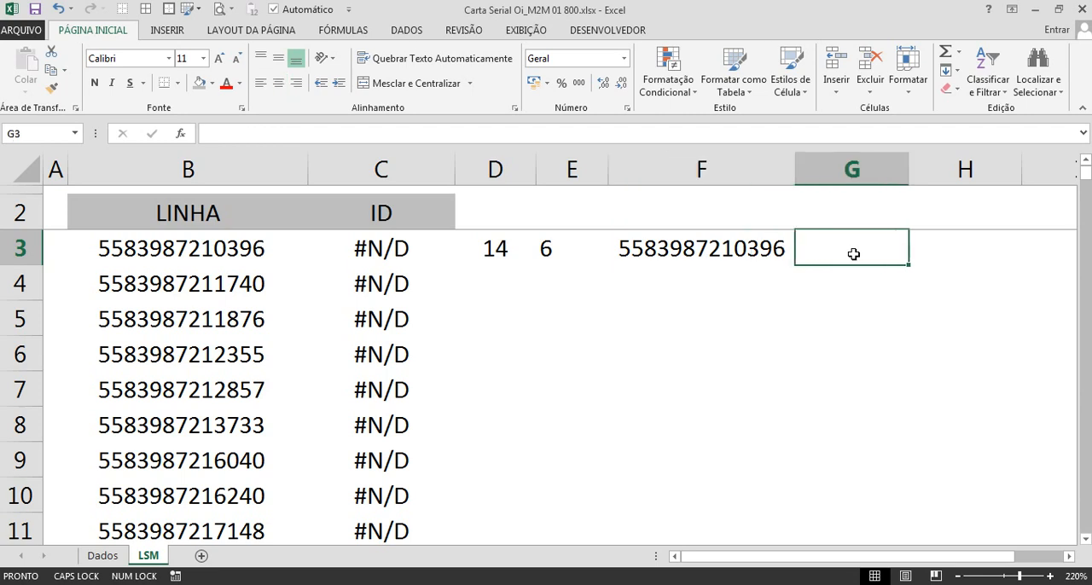
type("=NÚ")
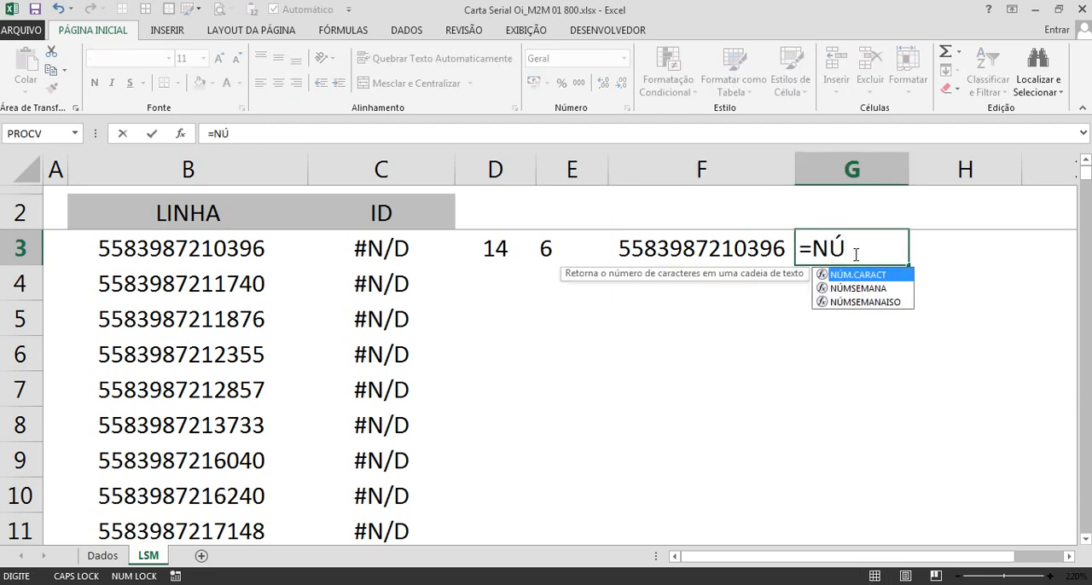
key("Tab")
left_click(740, 245)
key("Return")
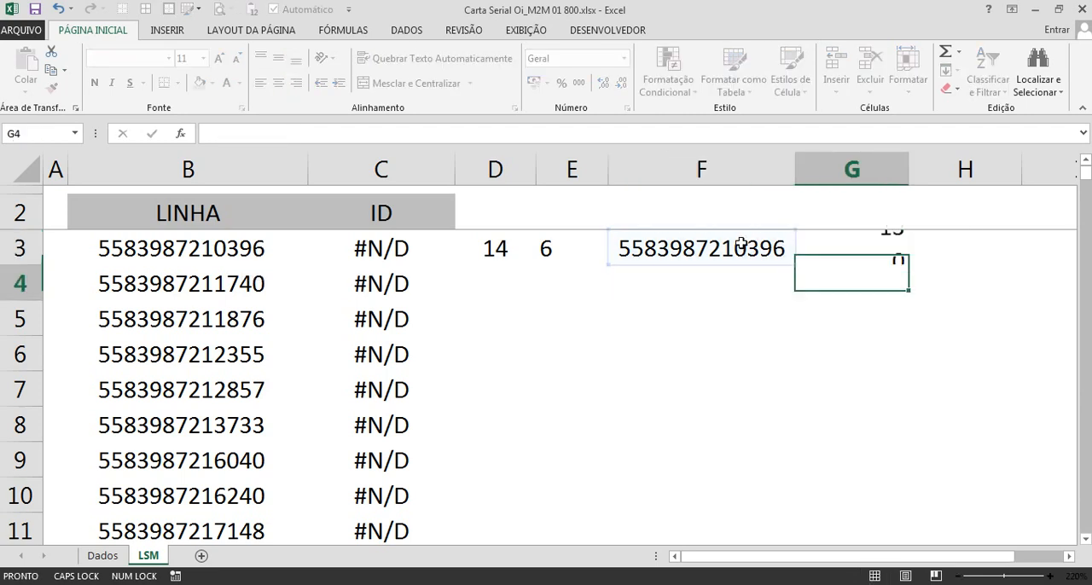
Step: Highlight the two character-count cells, D3 and G3, with a yellow fill
left_click(831, 246)
left_click(495, 248, "ctrl")
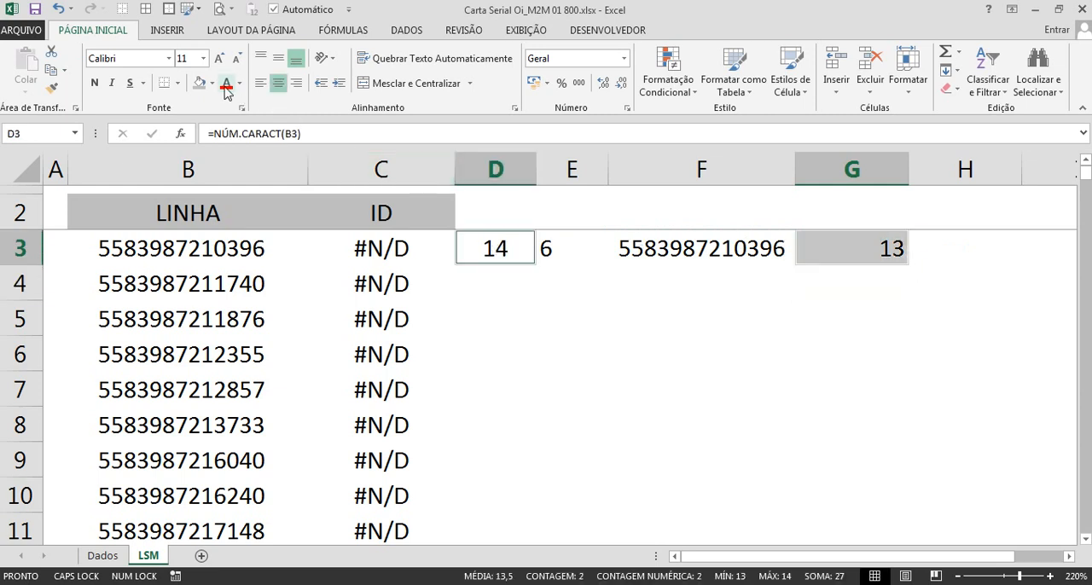
left_click(212, 83)
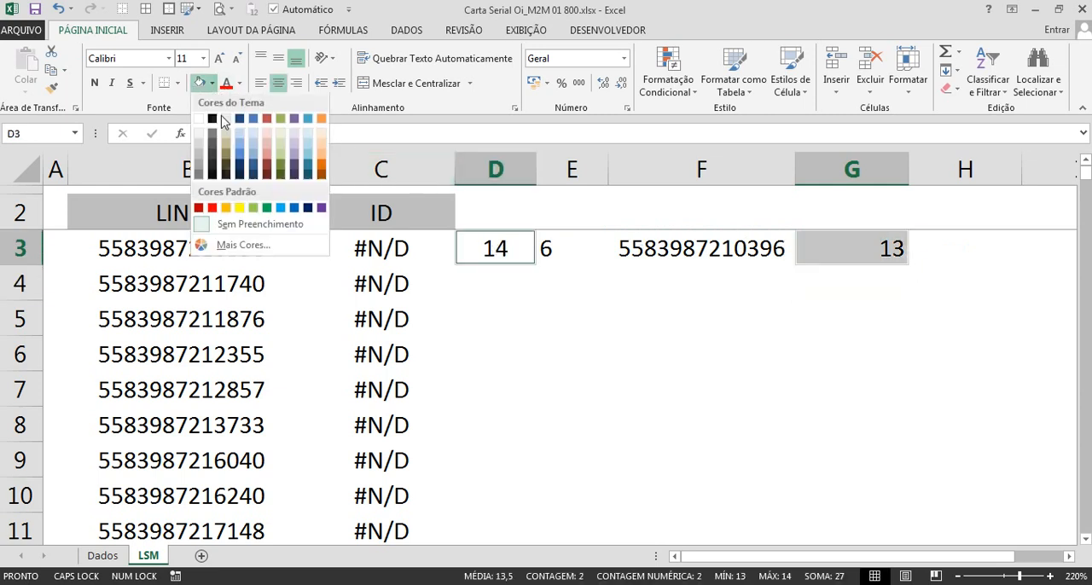
left_click(240, 209)
left_click(656, 389)
Step: Replace the TIRAR formula in F3 with its own value by copying and pasting it as values only
left_click(670, 254)
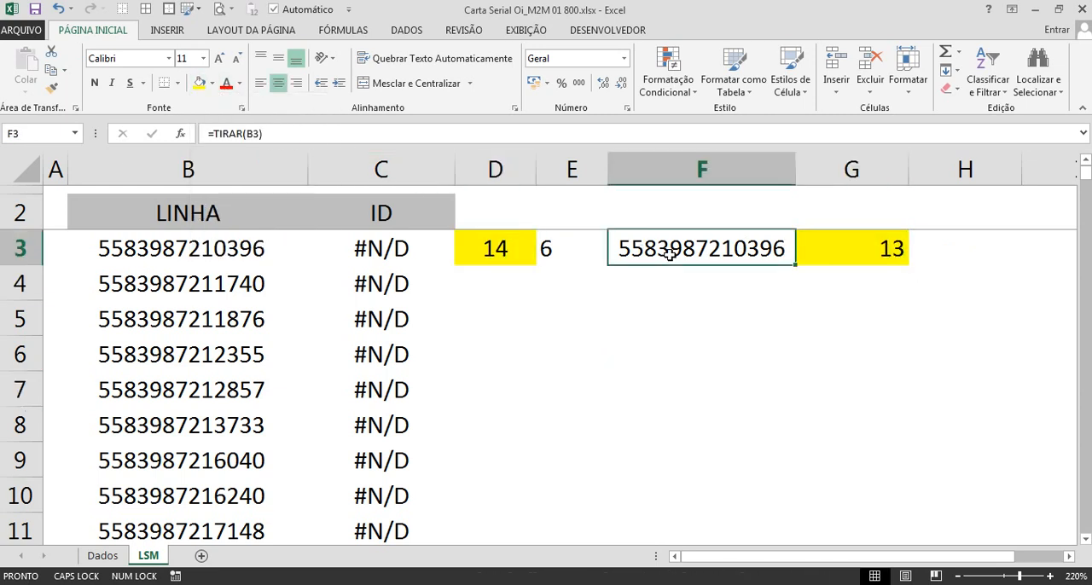
key("ctrl+c")
right_click(670, 253)
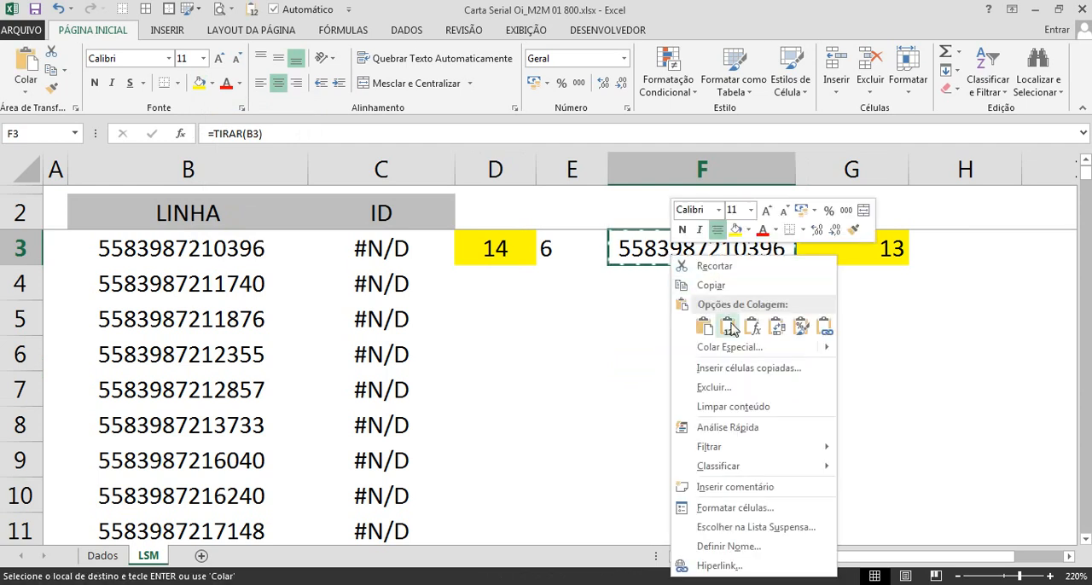
left_click(731, 329)
key("Escape")
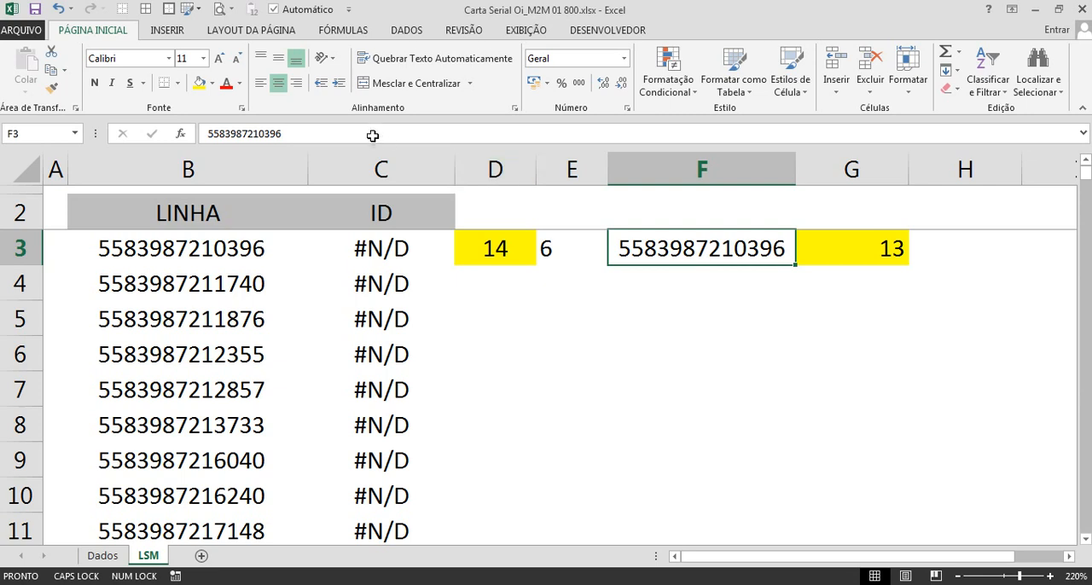
Step: Compare the end of the text in B3 with the end of the cleaned text in F3, leaving both cells unedited
left_click(329, 134)
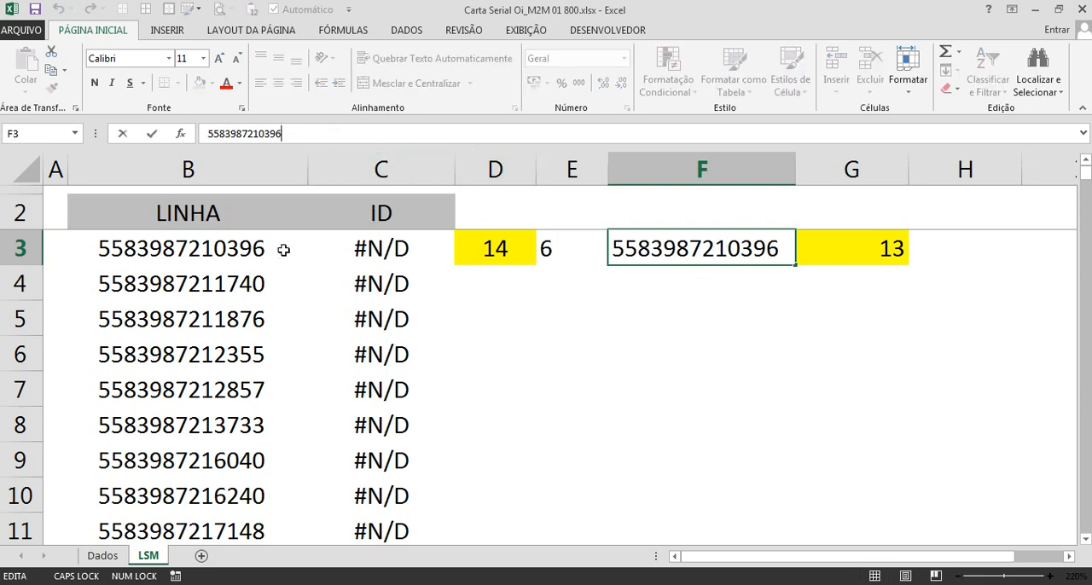
key("Escape")
double_click(279, 249)
left_click_drag(265, 250, 293, 249)
key("Escape")
double_click(269, 250)
key("Escape")
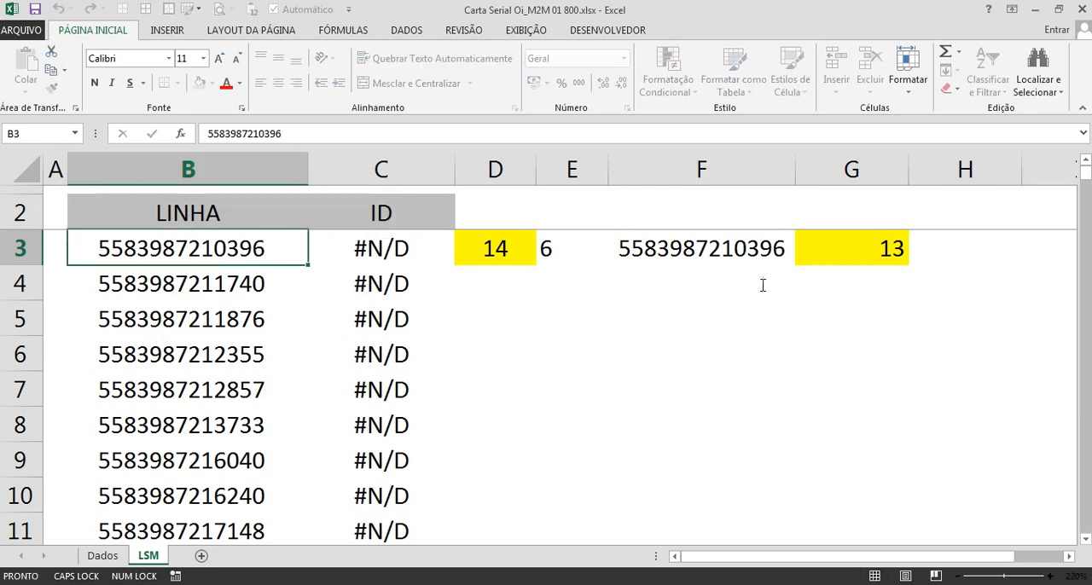
double_click(281, 248)
left_click_drag(266, 248, 288, 246)
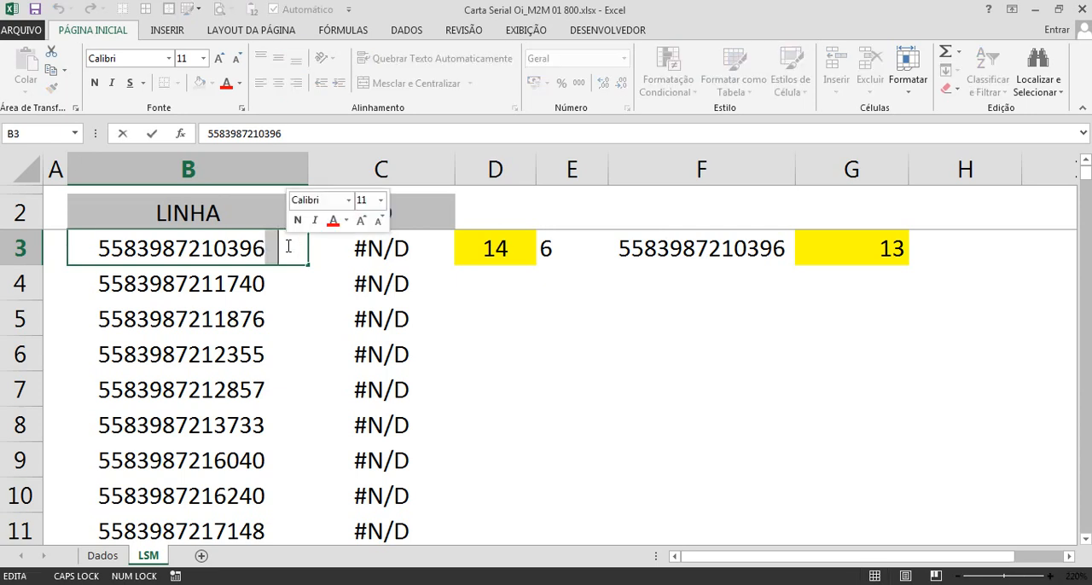
key("Escape")
double_click(772, 249)
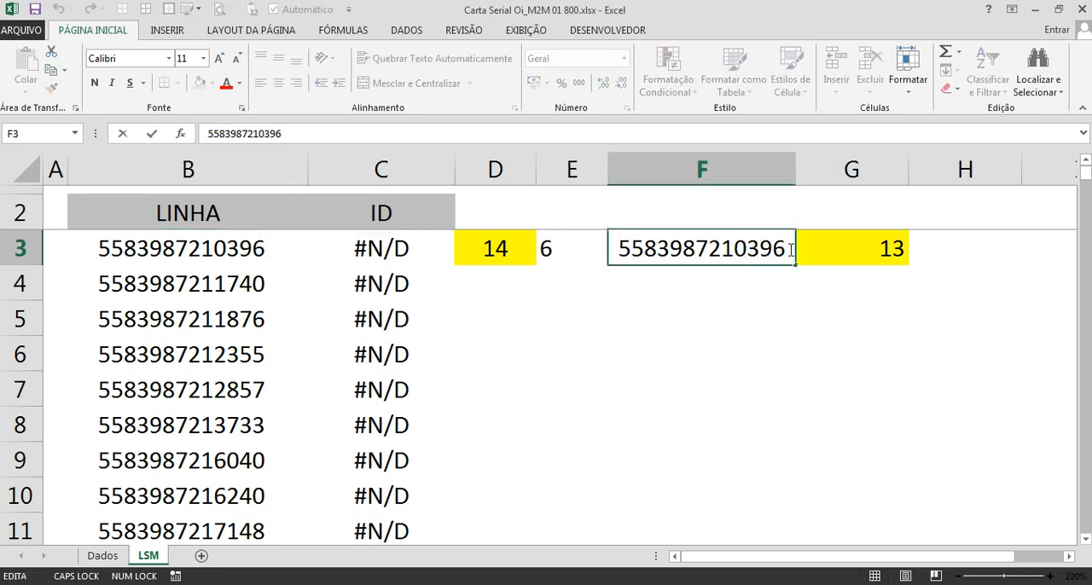
left_click(792, 249)
key("Escape")
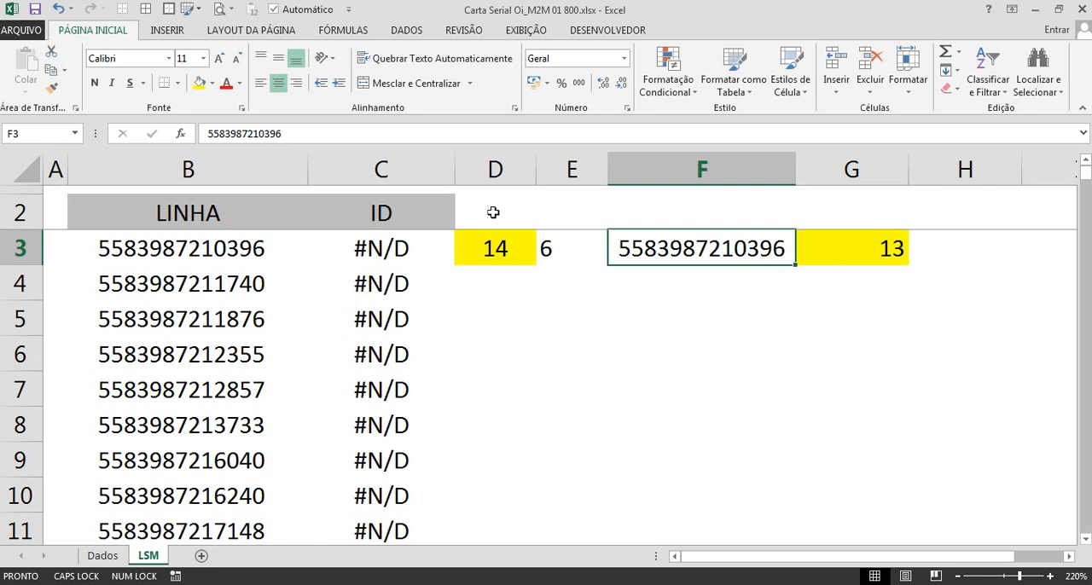
Step: Delete helper columns D through G from the LSM sheet
left_click_drag(495, 168, 897, 163)
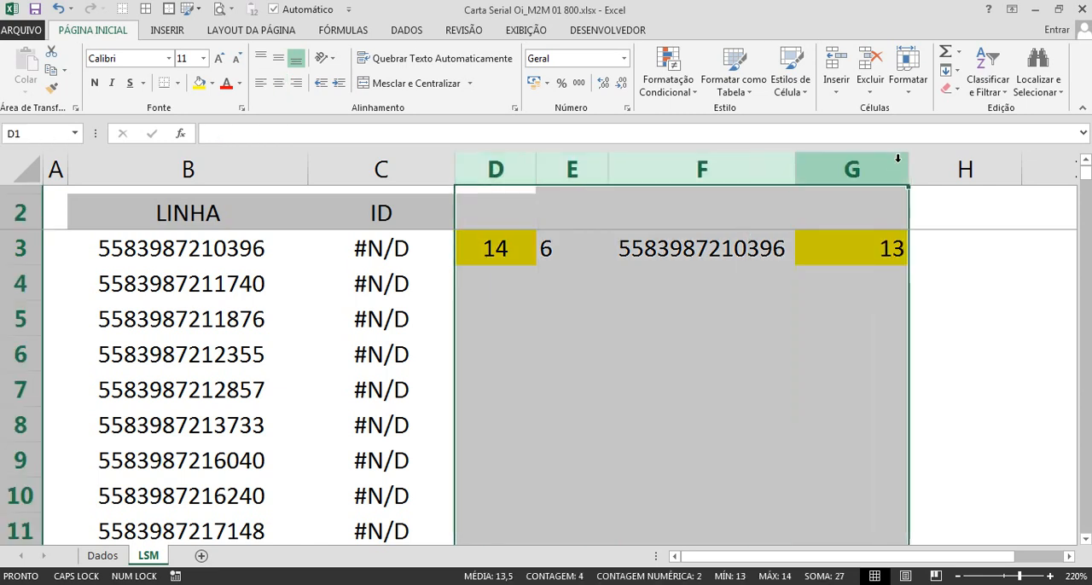
key("ctrl+minus")
left_click(411, 240)
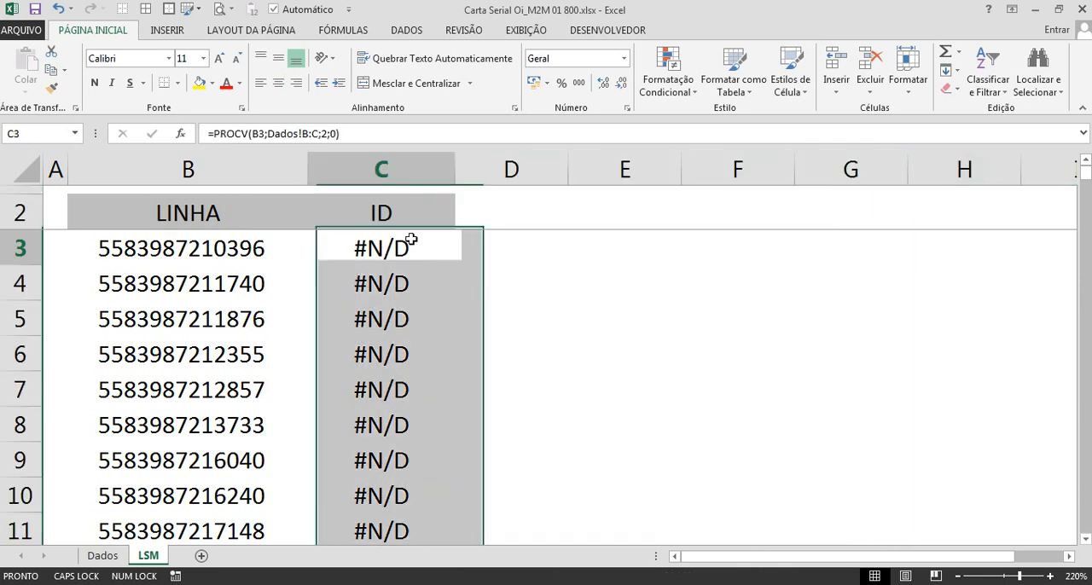
Step: Wrap the lookup value in C3 with TIRAR so the formula reads =PROCV(TIRAR(B3);Dados!B:C;2;0)
double_click(413, 241)
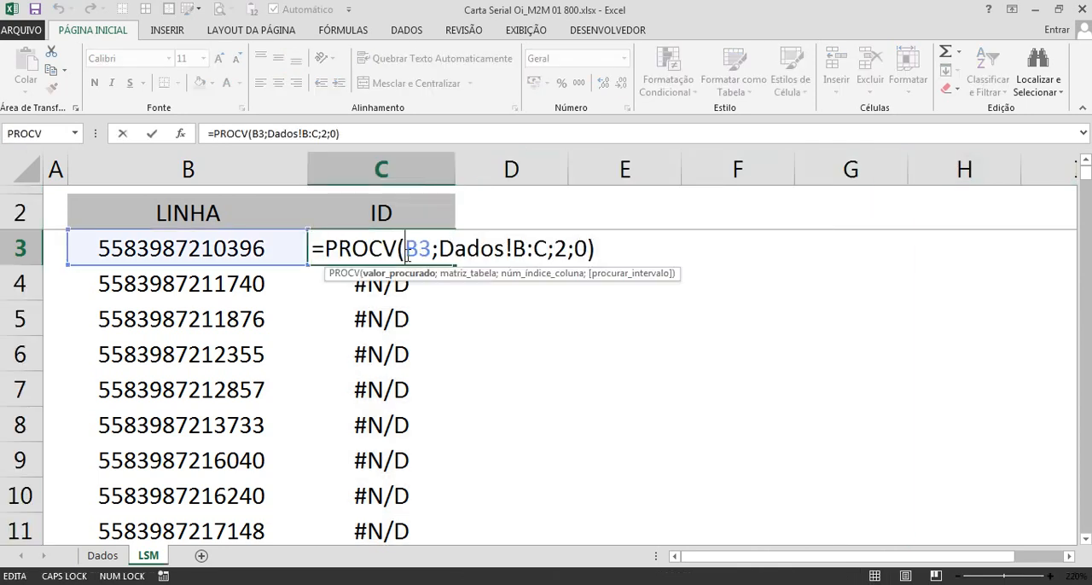
key("shift+Right")
key("shift+Right")
type("TIR")
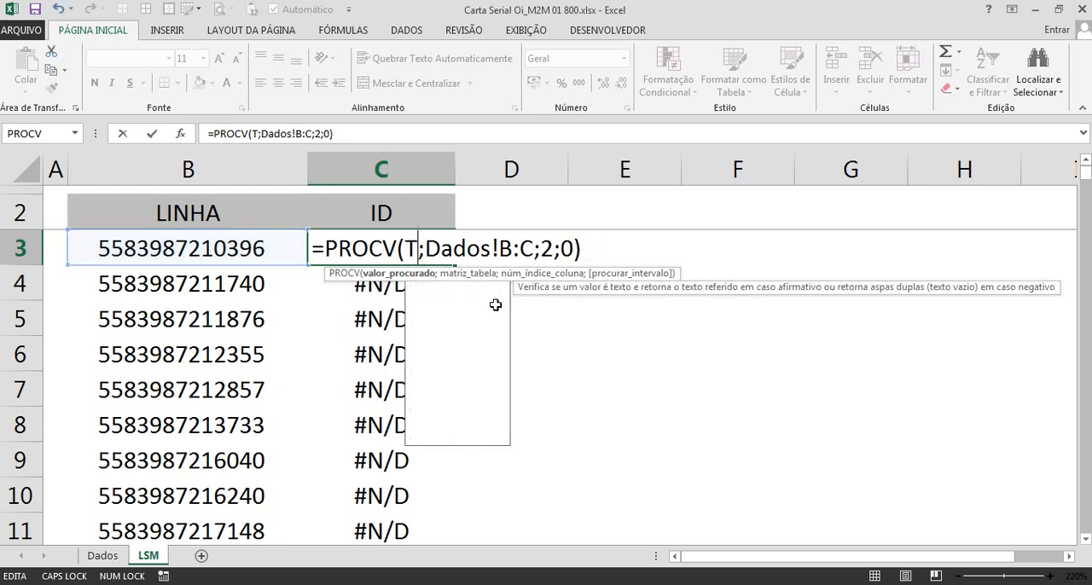
type("AR(")
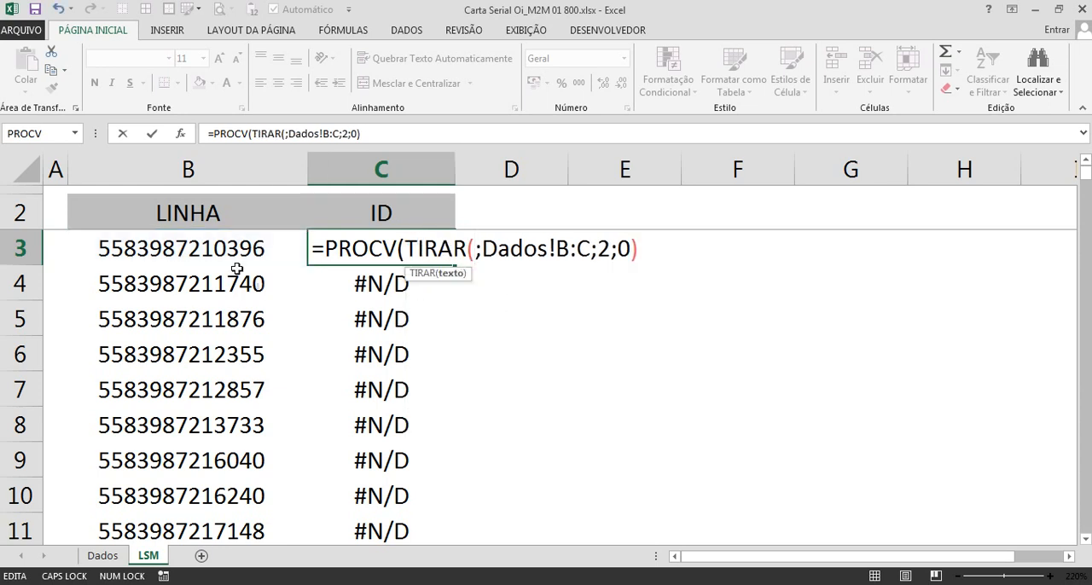
left_click(218, 249)
type(")")
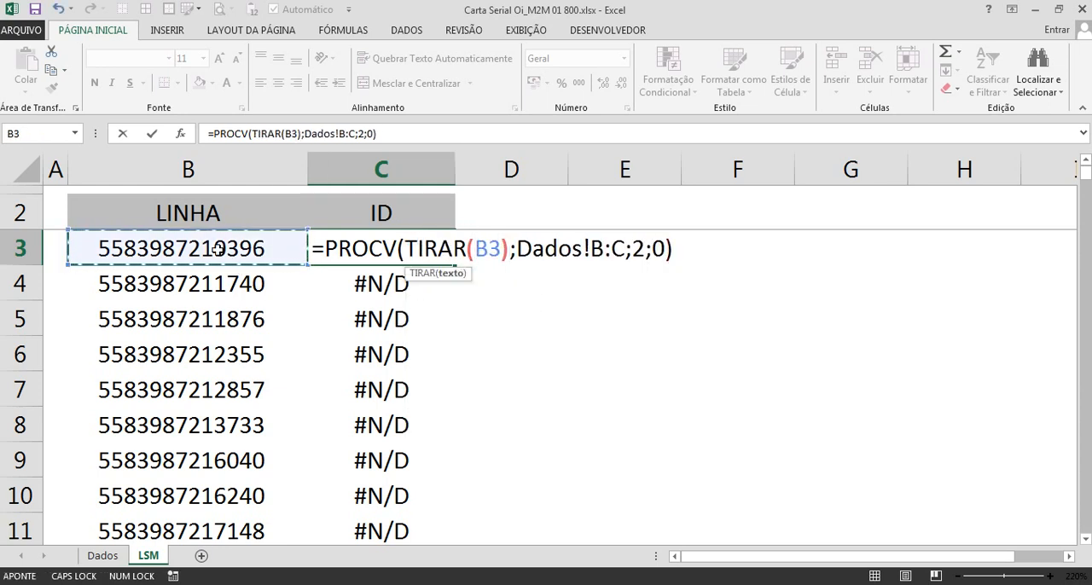
left_click_drag(406, 248, 512, 249)
left_click(465, 241)
key("Return")
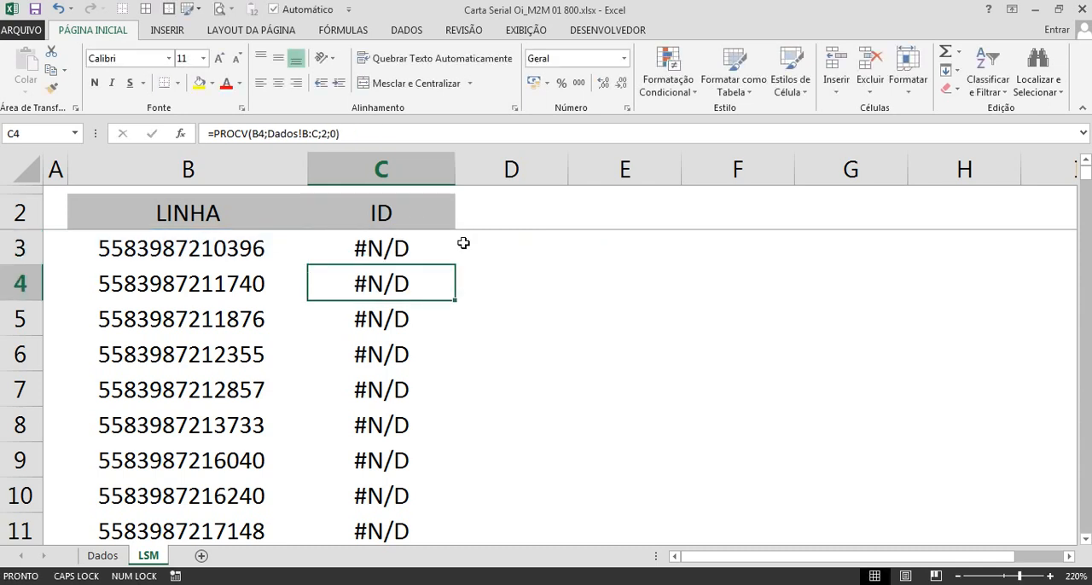
Step: Nest TIRAR(B3) inside VALOR in C3 so the formula reads =PROCV(VALOR(TIRAR(B3));Dados!B:C;2;0)
left_click(424, 239)
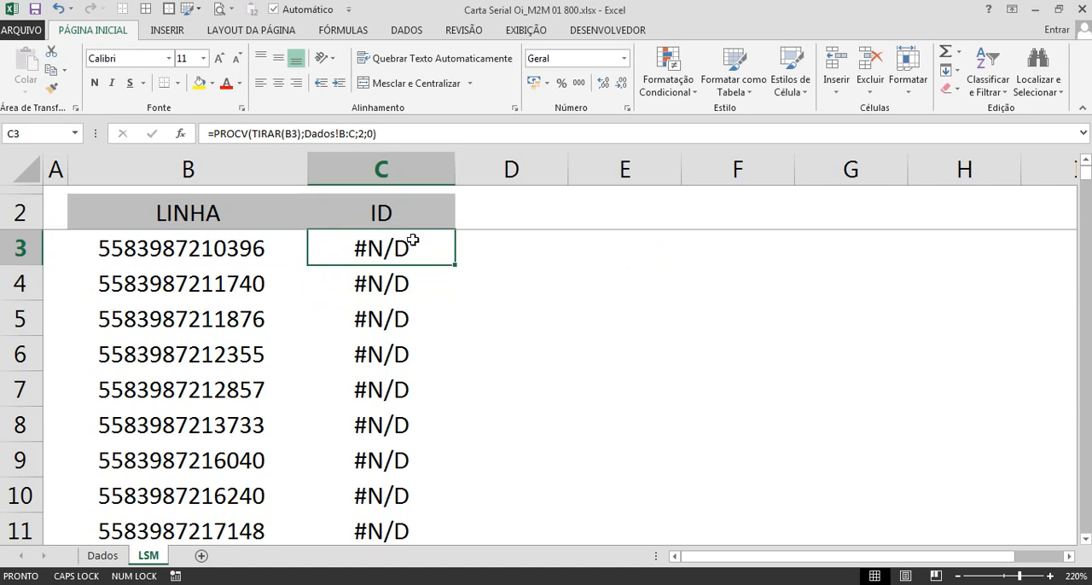
double_click(417, 241)
left_click_drag(406, 247, 510, 248)
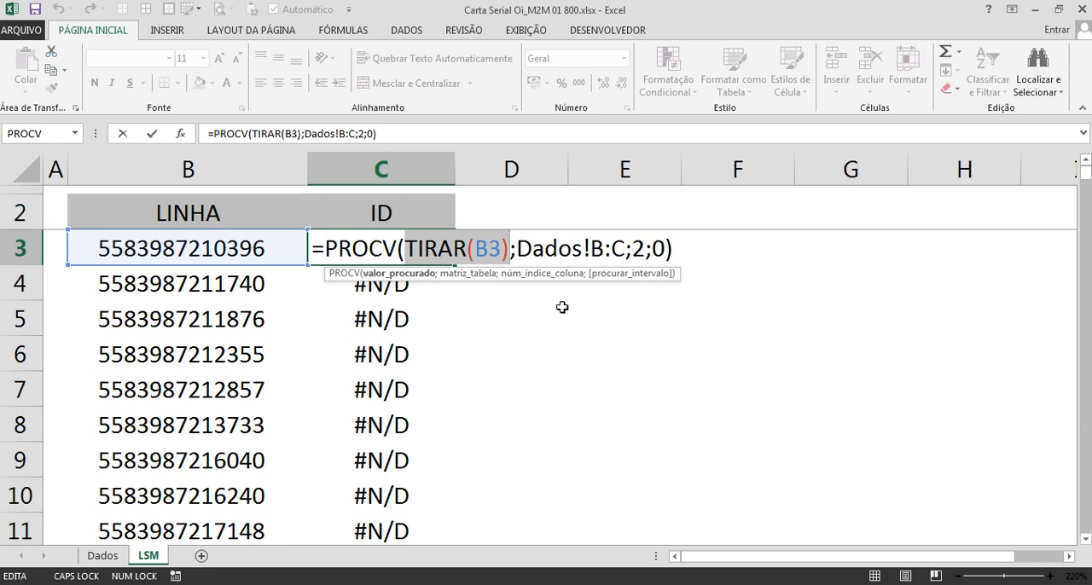
left_click(410, 249)
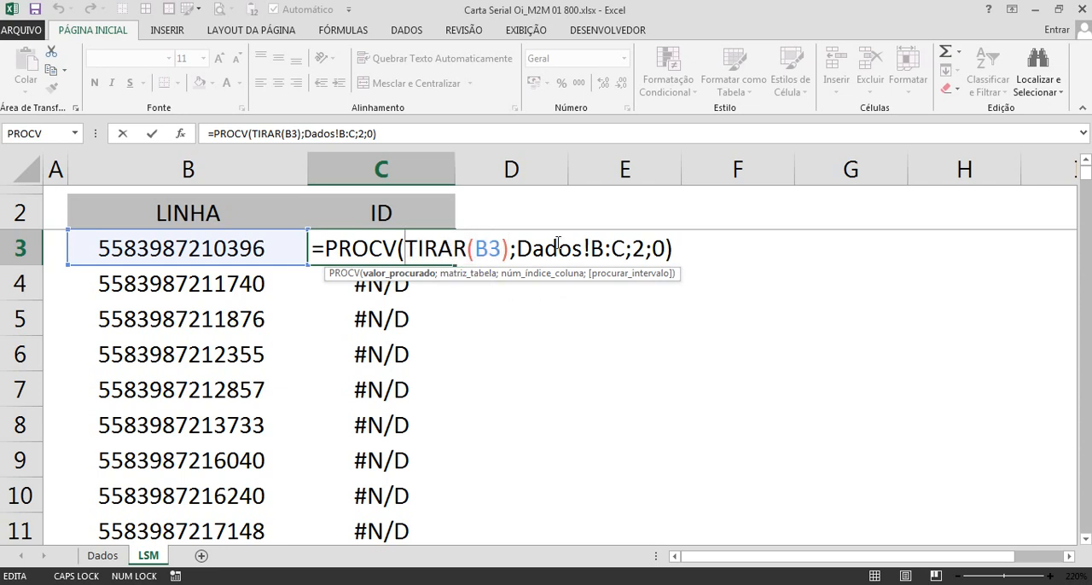
type("VALOR")
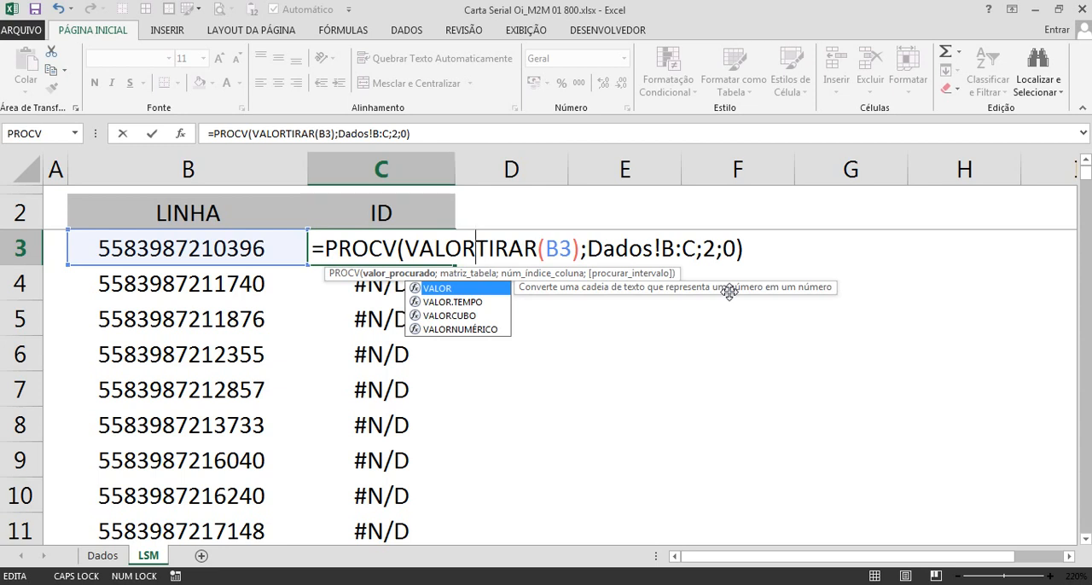
type("(")
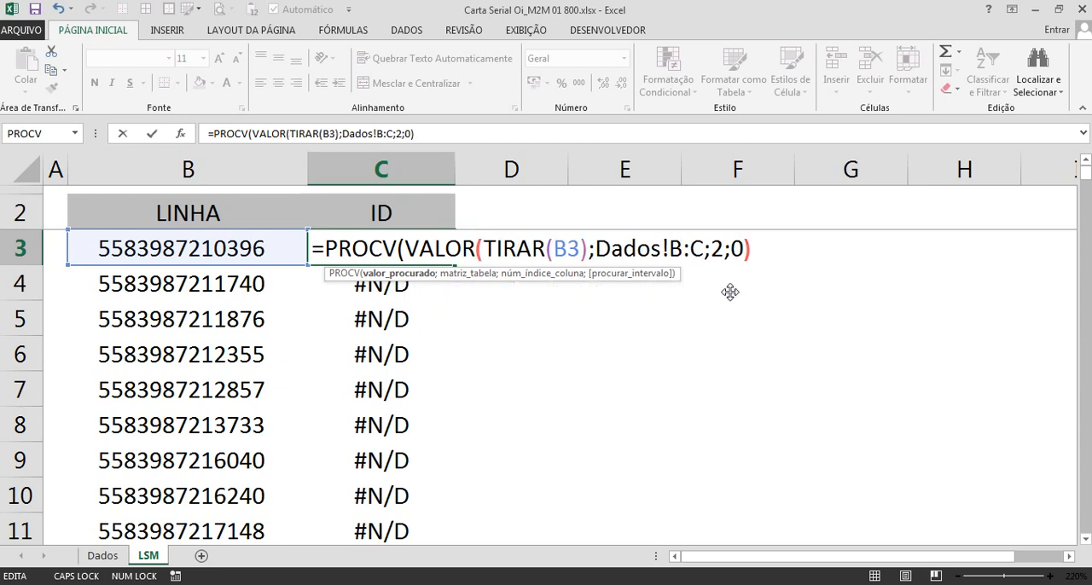
left_click(487, 251)
left_click_drag(504, 251, 585, 247)
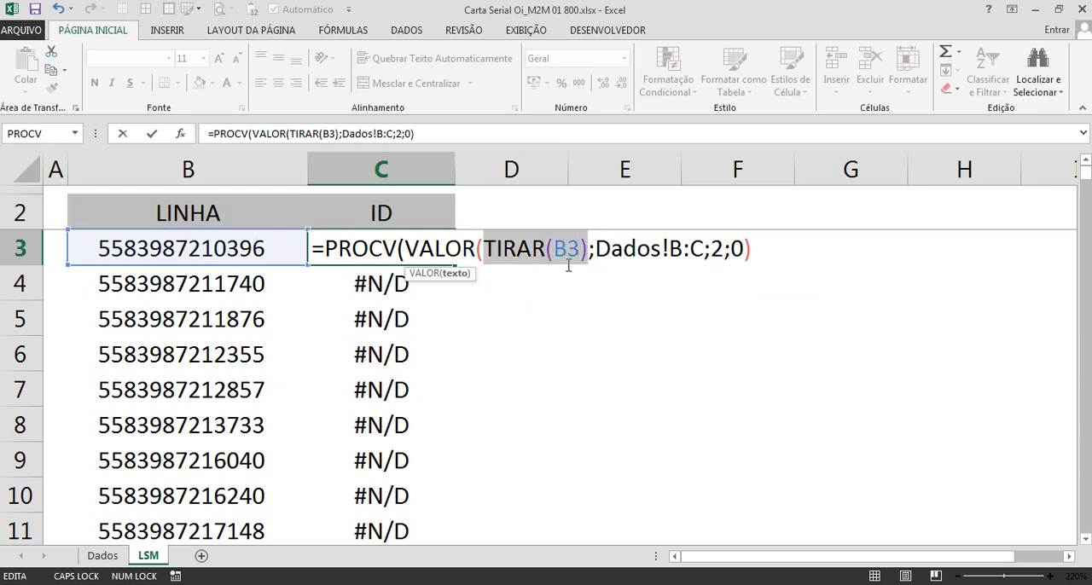
left_click(587, 249)
type(")")
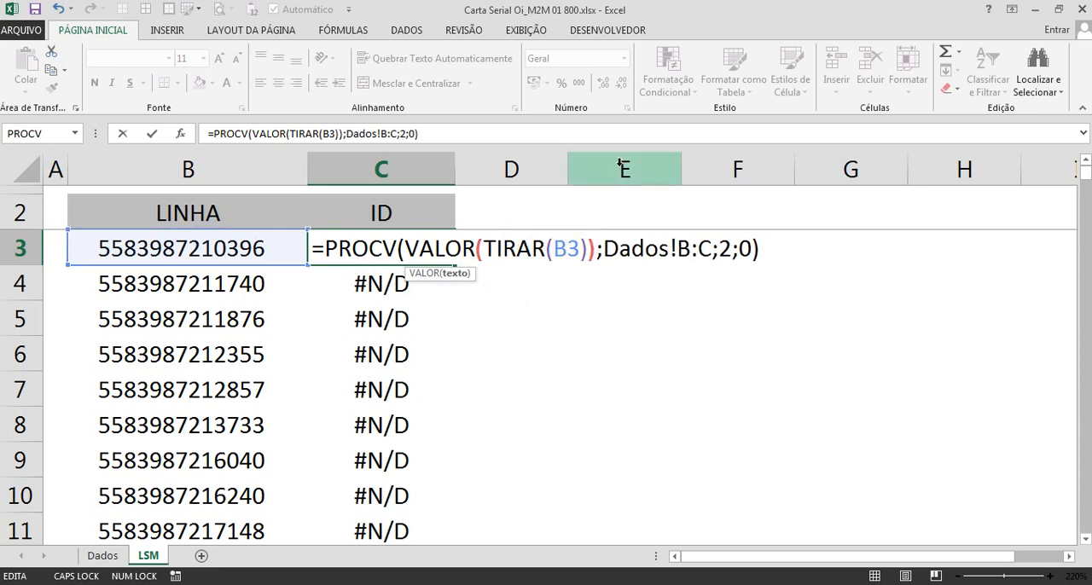
key("Return")
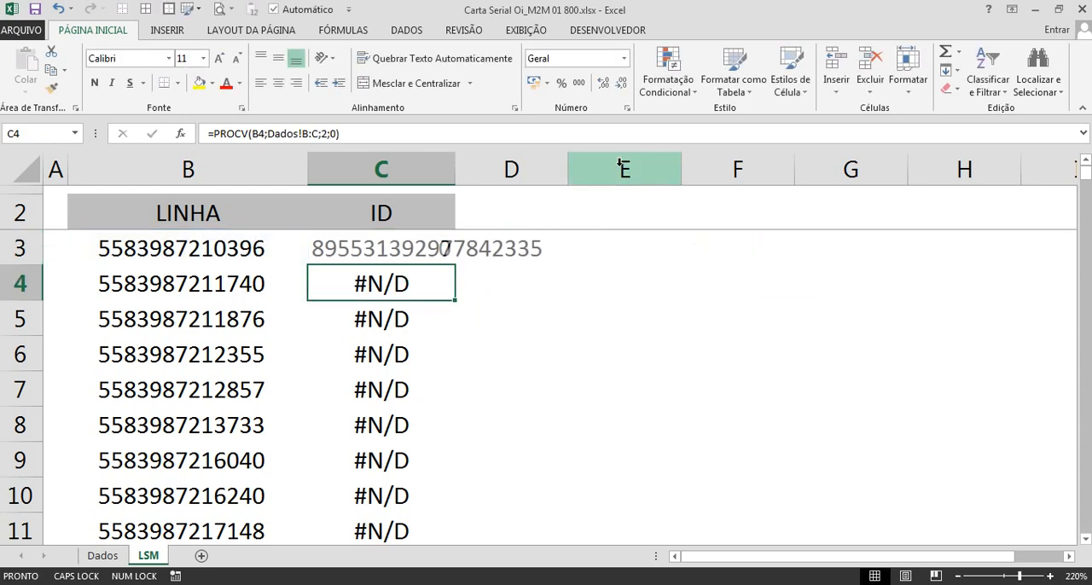
Step: Auto-fit the width of column C on the LSM sheet so the full ID fits
double_click(458, 177)
scroll(355, 365, "down", 5)
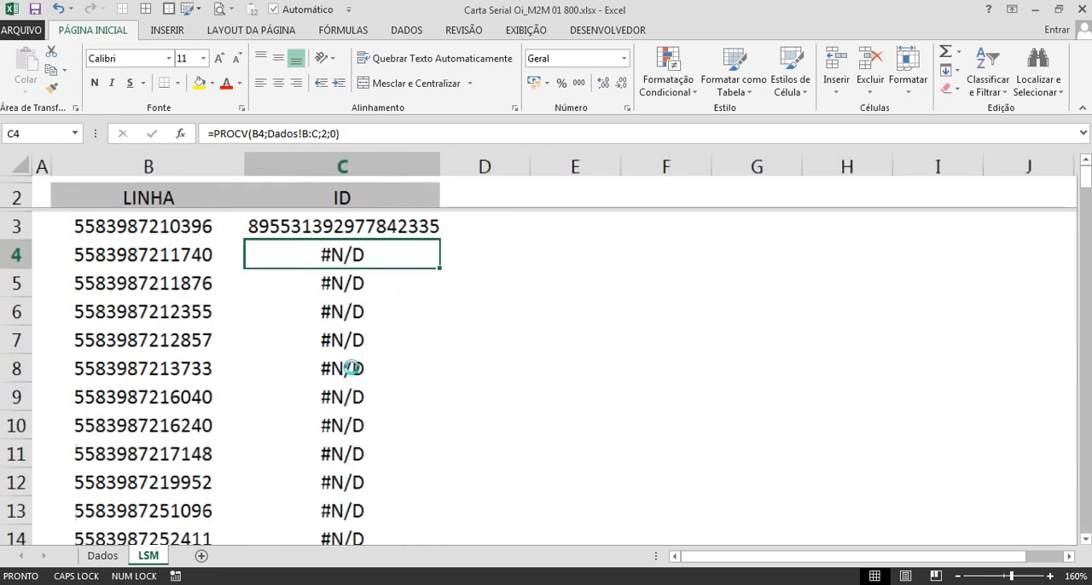
scroll(217, 312, "up", 4)
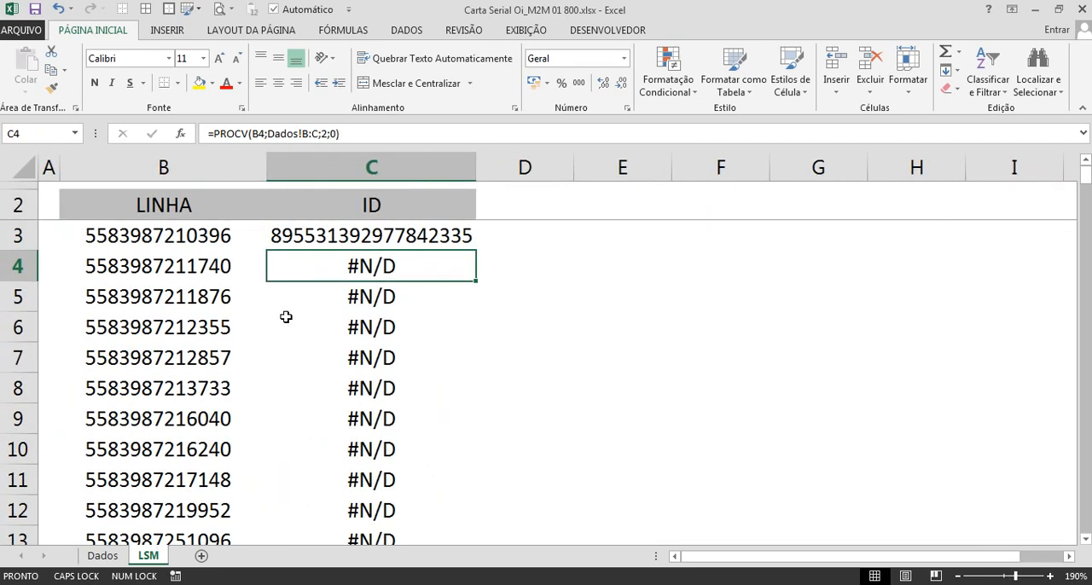
Step: Fill the C3 formula down the ID column through C197
key("ctrl+Down")
scroll(315, 329, "down", 2)
scroll(341, 358, "up", 2)
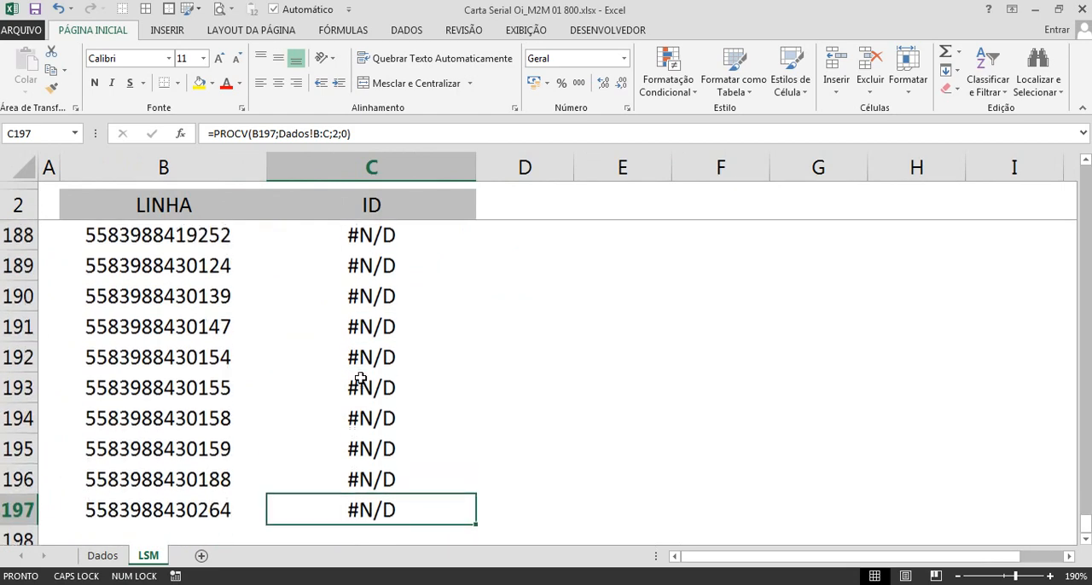
scroll(361, 378, "down", 1)
scroll(361, 377, "up", 2)
key("ctrl+Up")
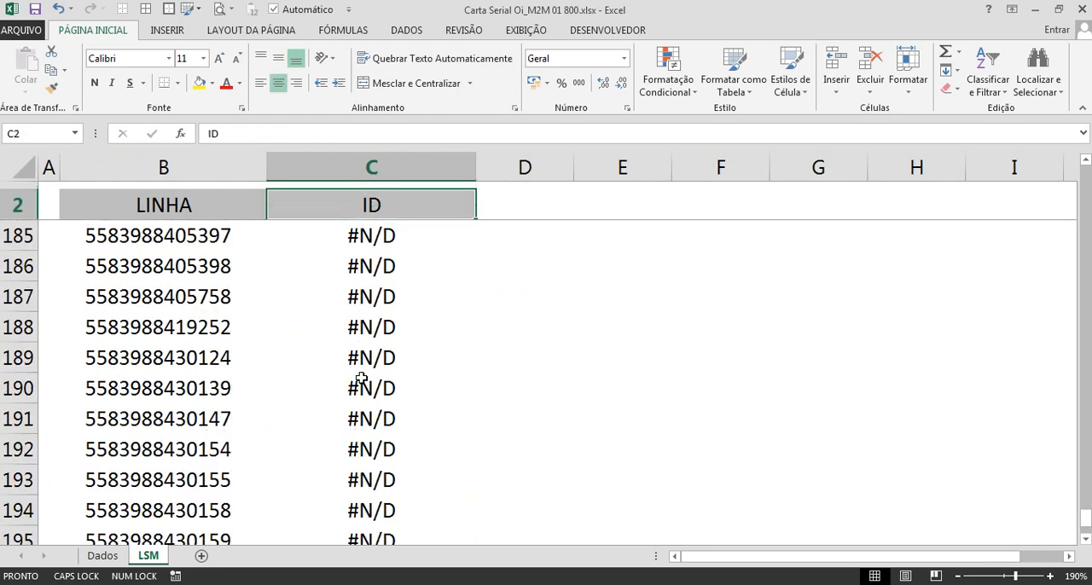
key("Down")
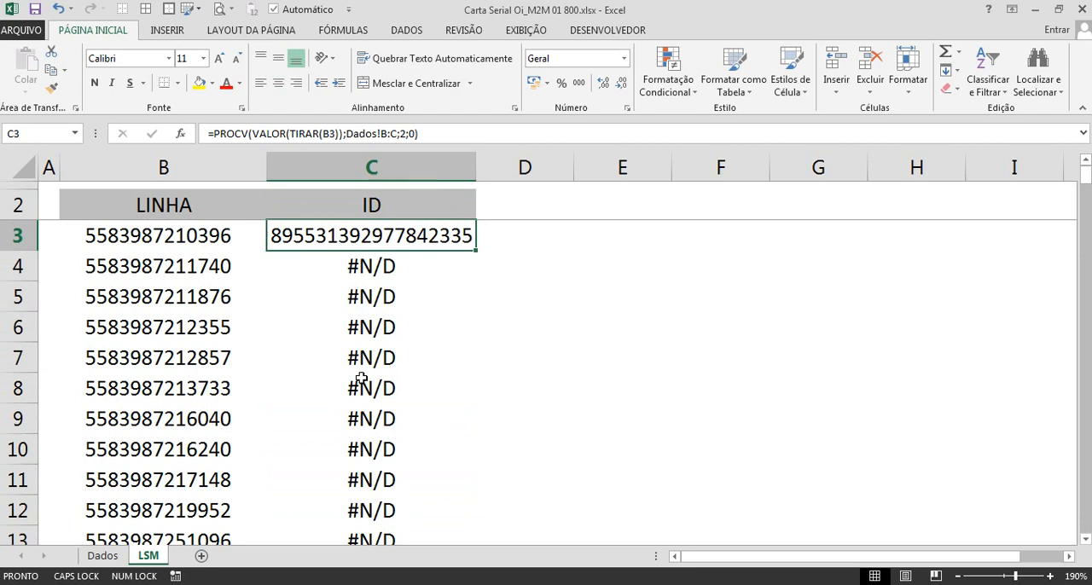
key("ctrl+shift+Down")
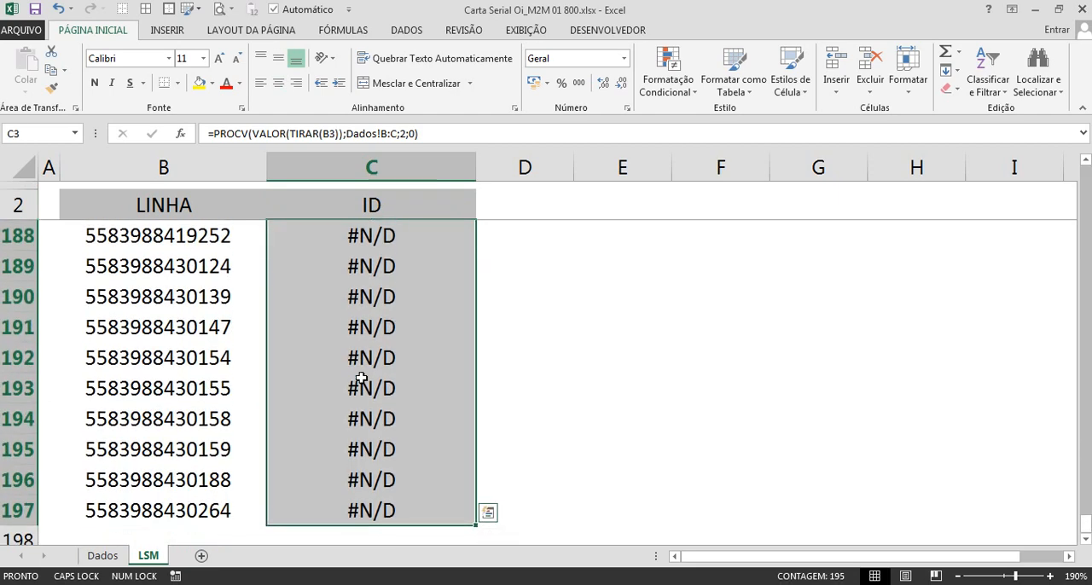
key("ctrl+d")
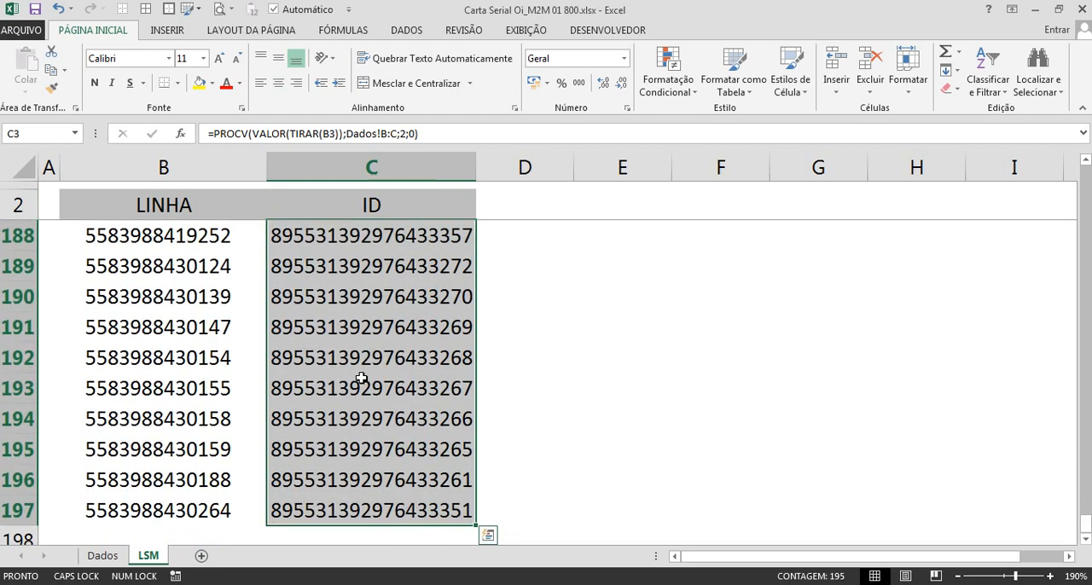
Step: Look over the filled IDs from the last row up to row 3, then widen column C slightly
scroll(362, 378, "up", 20)
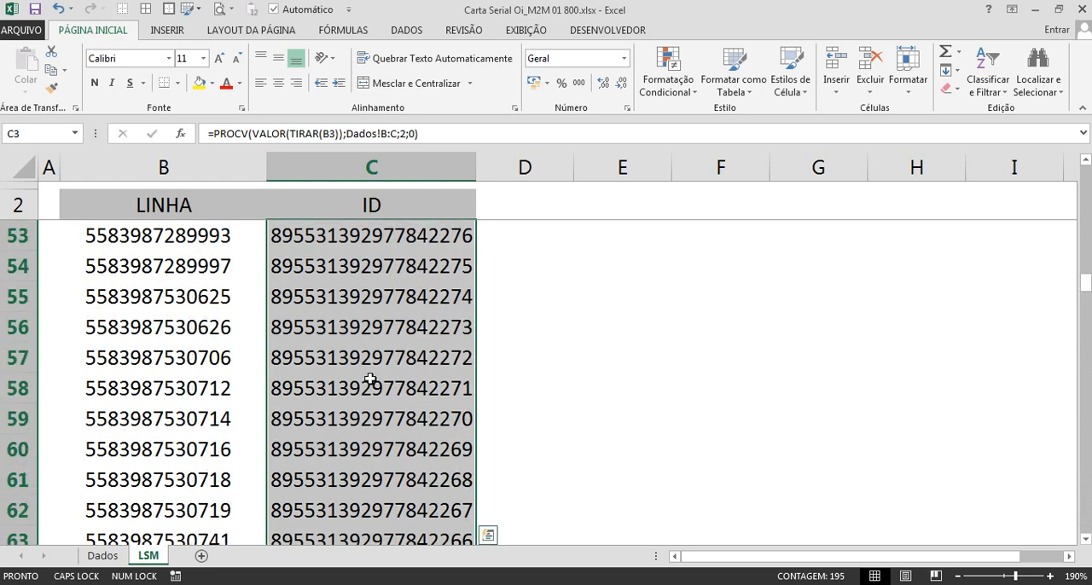
scroll(370, 379, "up", 17)
scroll(331, 340, "down", 1, "ctrl")
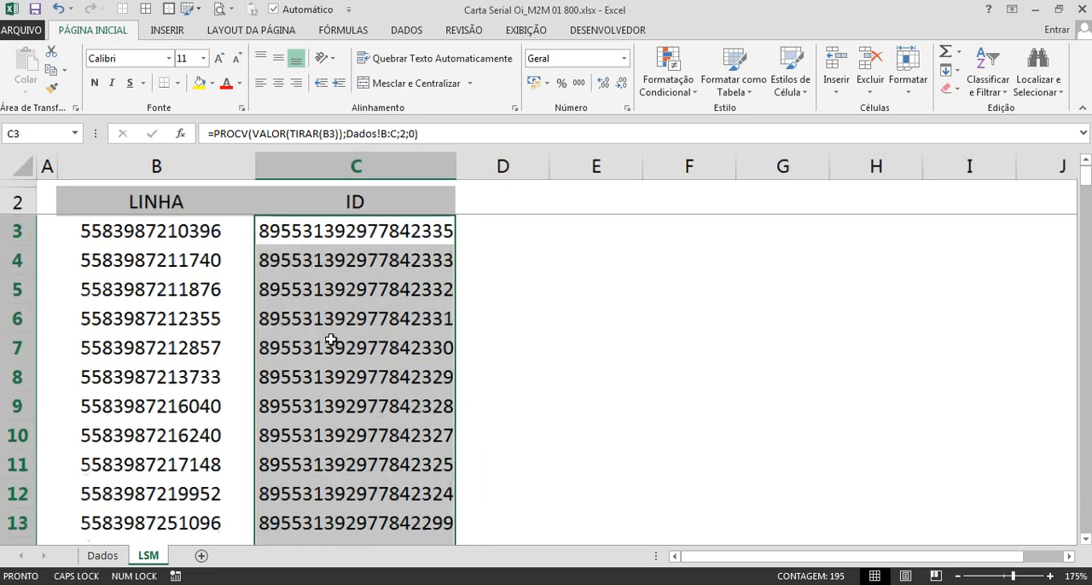
scroll(331, 341, "down", 2, "ctrl")
left_click(332, 333)
left_click_drag(365, 167, 393, 164)
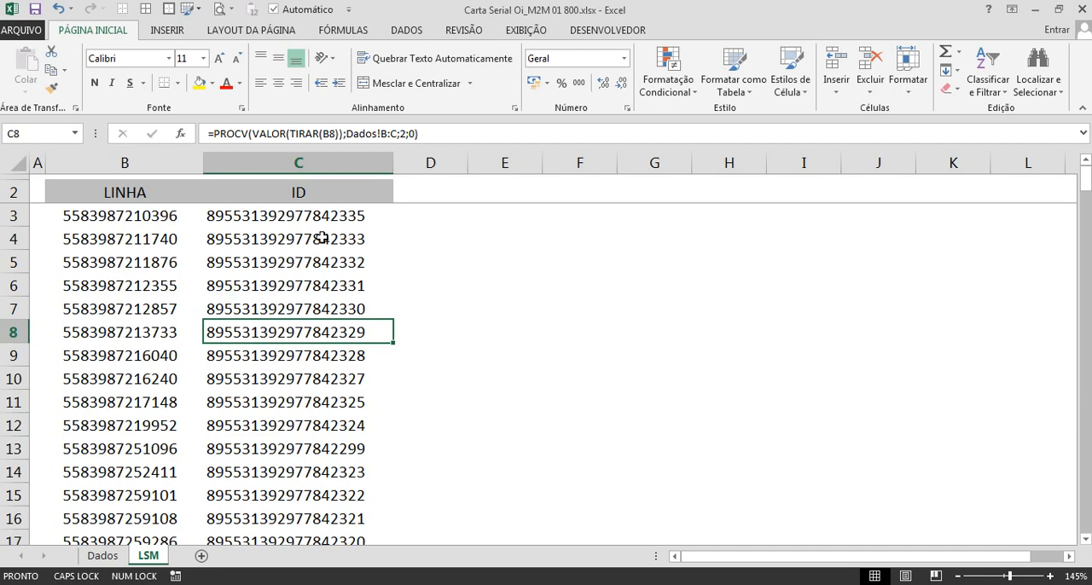
Step: Undo the column C widening and the formula fill in the ID column
key("ctrl+z")
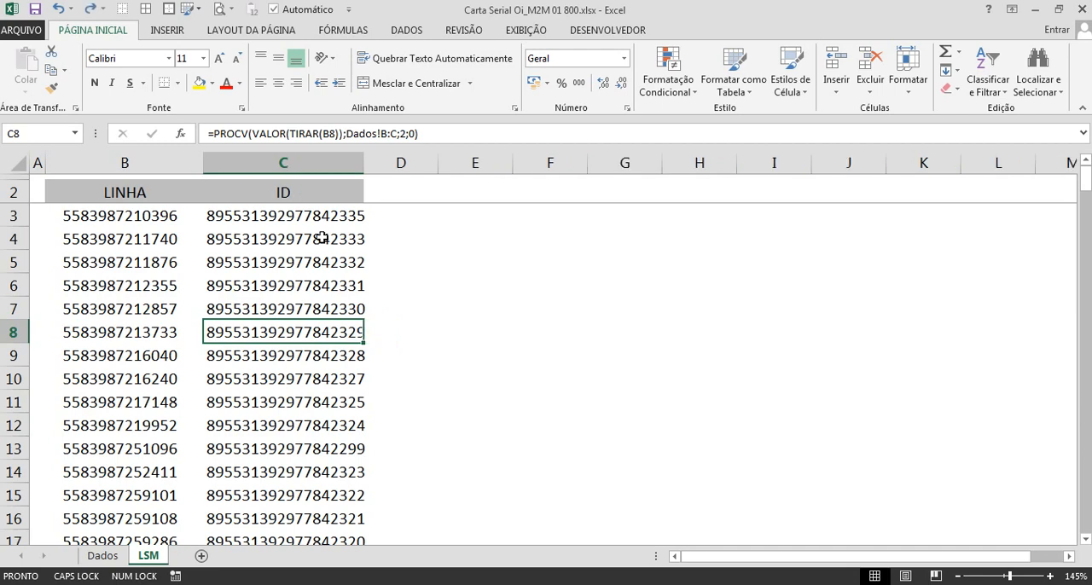
key("ctrl+z")
scroll(322, 238, "up", 3, "ctrl")
key("ctrl+z")
key("Down")
scroll(321, 238, "down", 5, "ctrl")
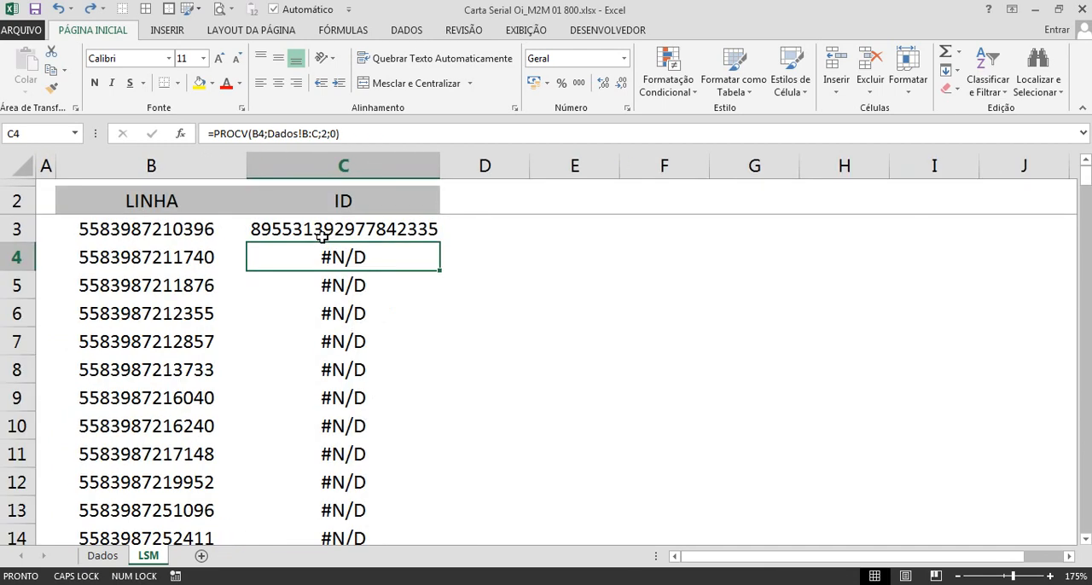
Step: Copy the formula from C4 into C3 so it reads =PROCV(B3;Dados!B:C;2;0)
key("ctrl+c")
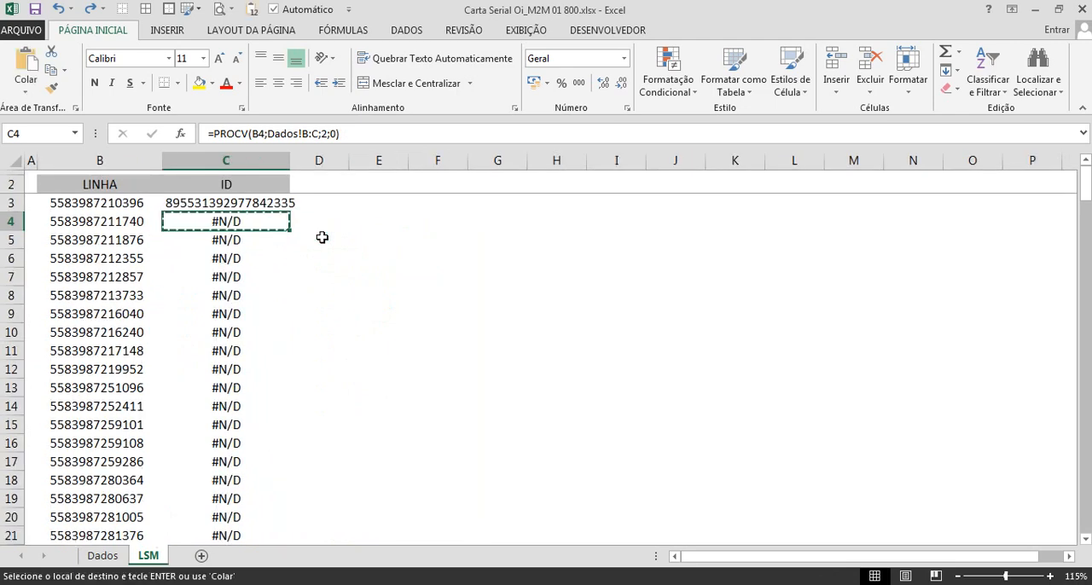
key("Up")
key("ctrl+v")
key("Escape")
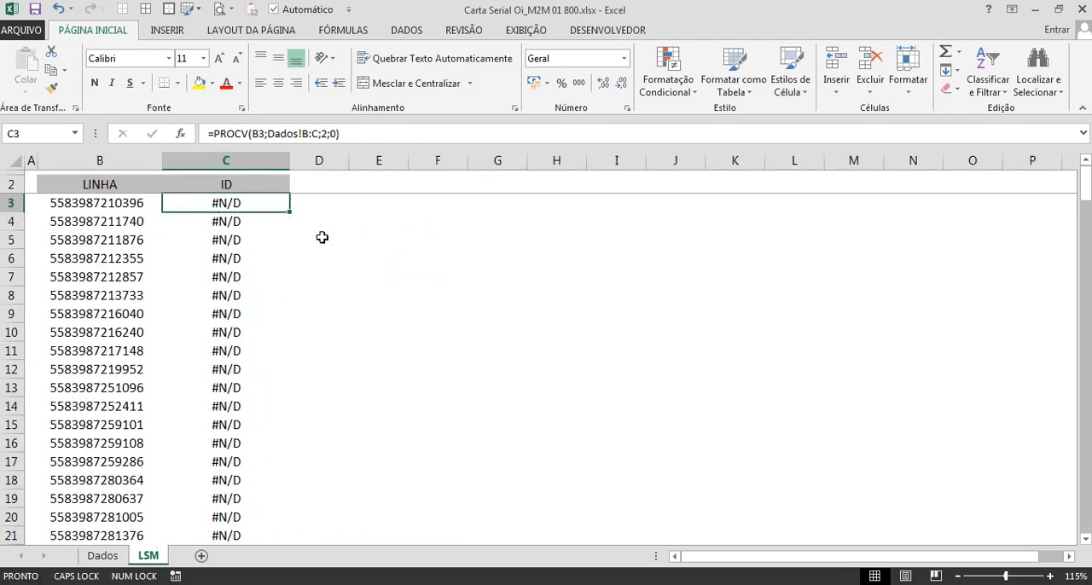
Step: Widen columns C and B slightly
scroll(423, 296, "up", 7, "ctrl")
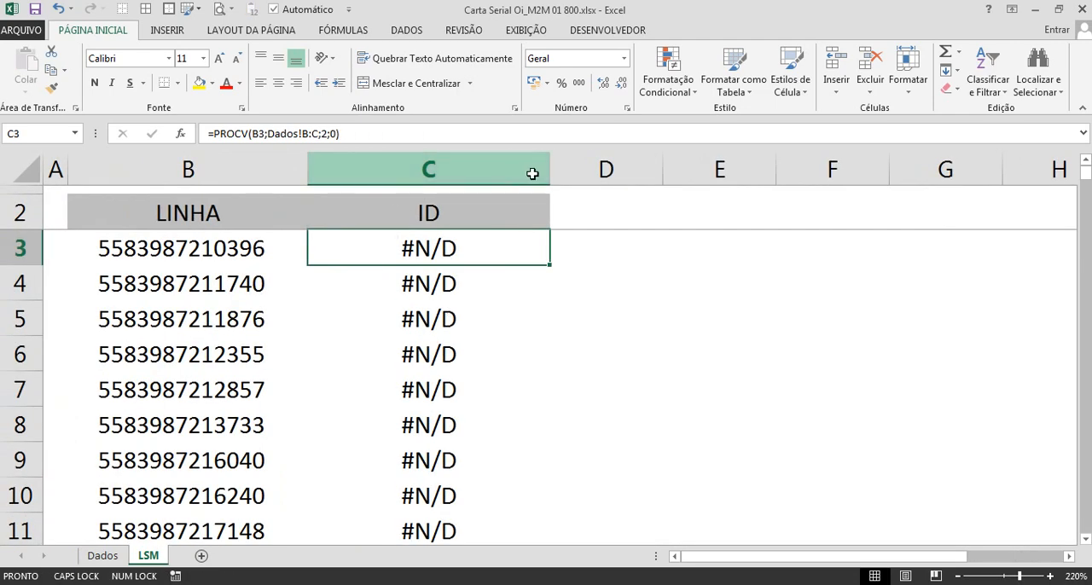
left_click_drag(549, 168, 578, 168)
left_click_drag(308, 162, 319, 162)
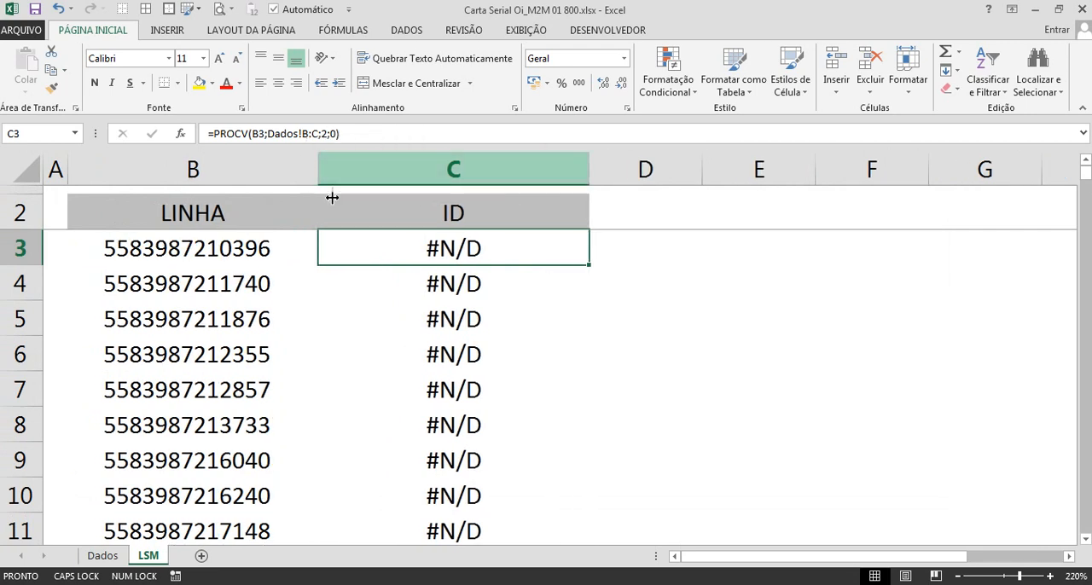
Step: Copy the LINHA entries in B3:B197 and open a blank, maximized Notepad (Bloco de notas) window
left_click(200, 218)
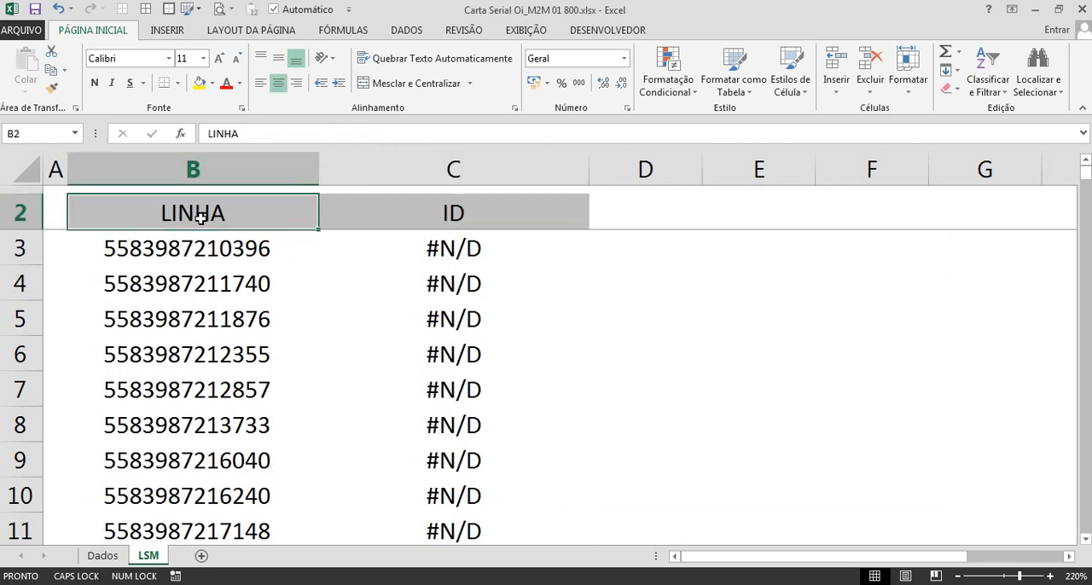
key("Down")
key("ctrl+shift+Down")
key("ctrl+c")
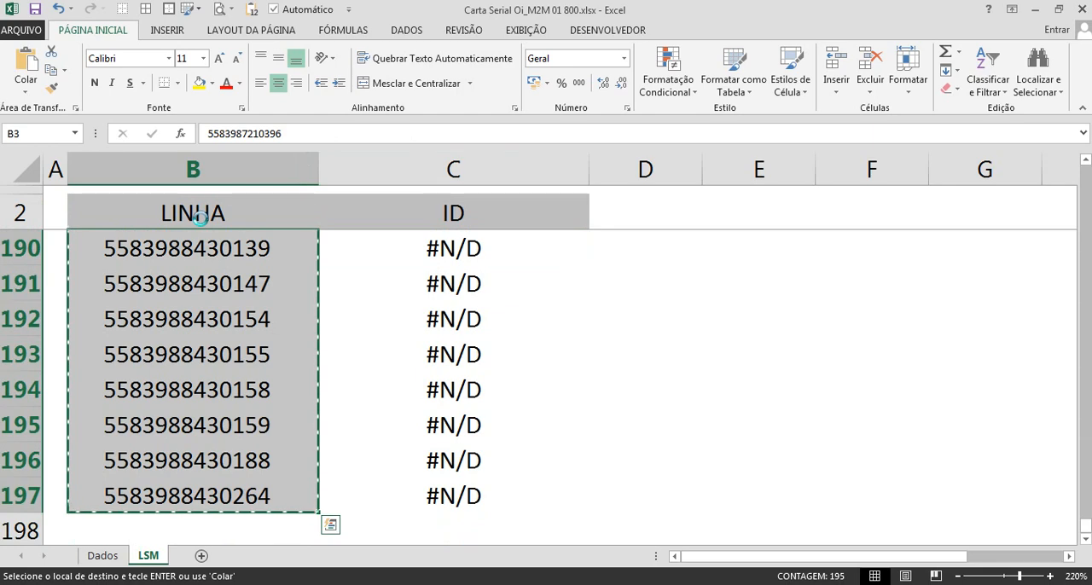
key("super+r")
key("Return")
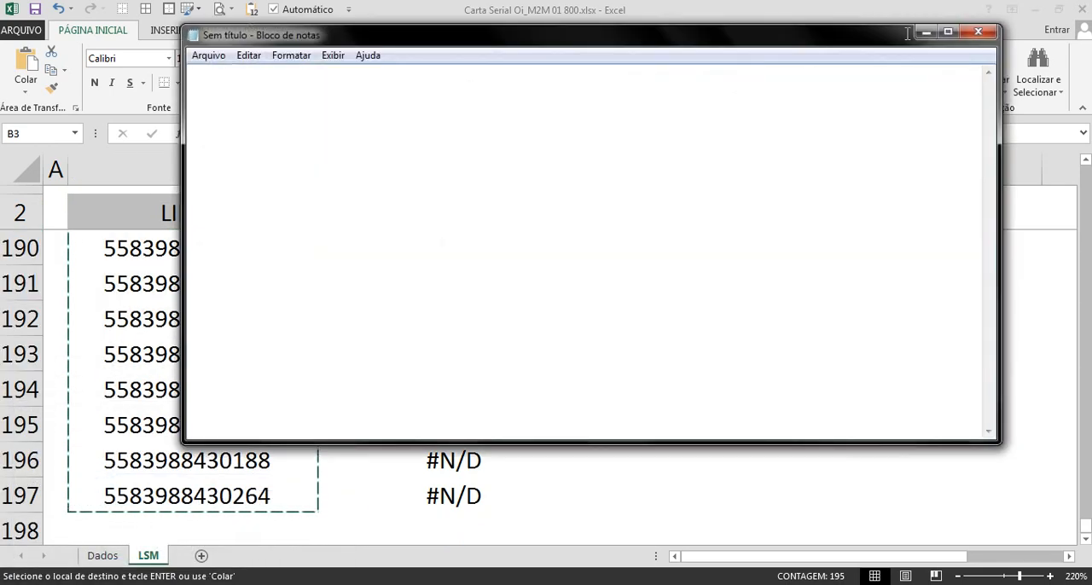
left_click(947, 32)
Step: Set the Notepad font size to 14
left_click(102, 26)
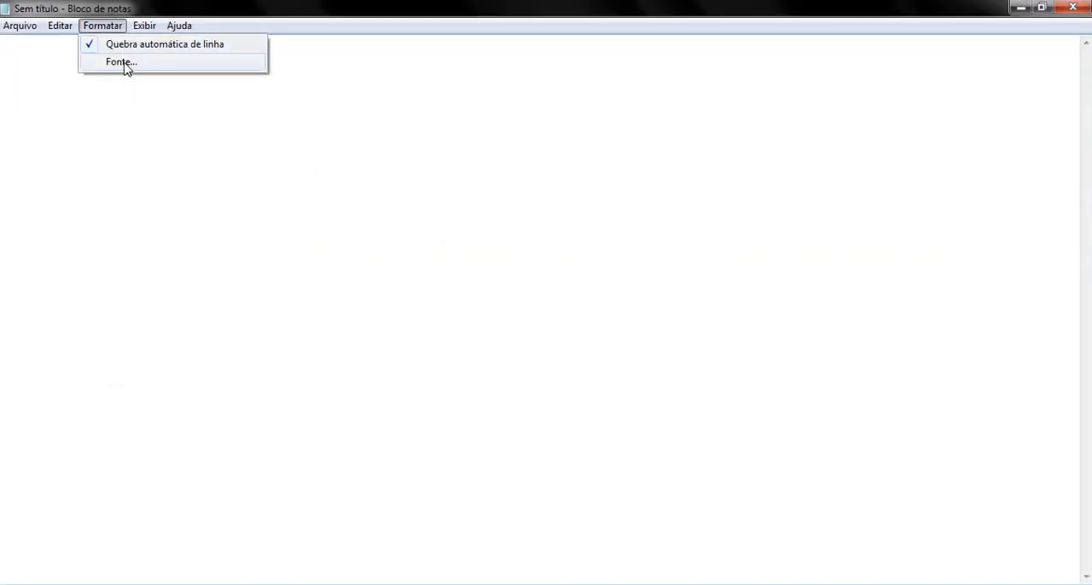
left_click(125, 68)
left_click_drag(400, 247, 401, 207)
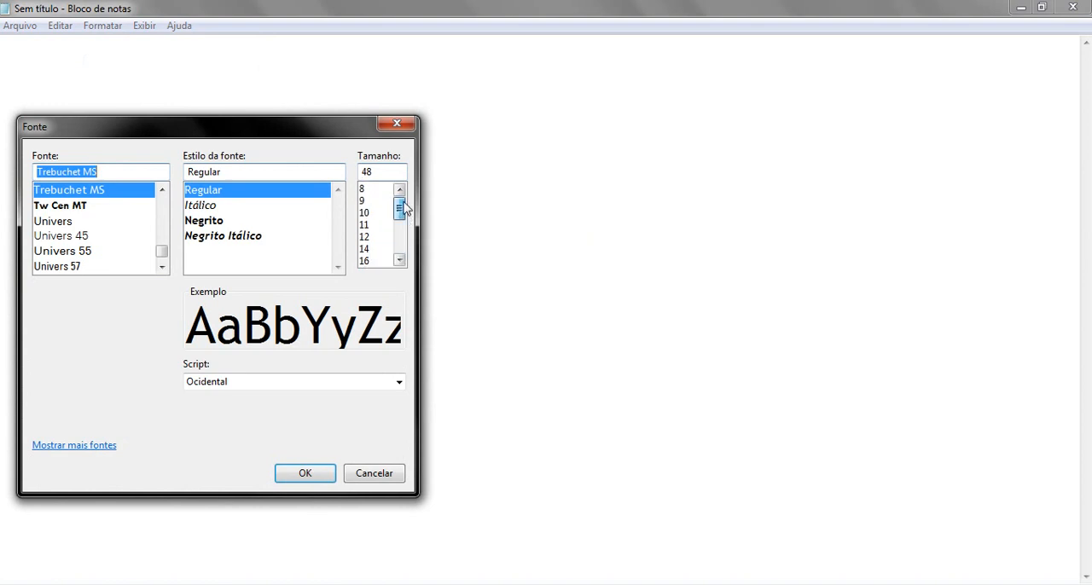
left_click(364, 248)
left_click(330, 475)
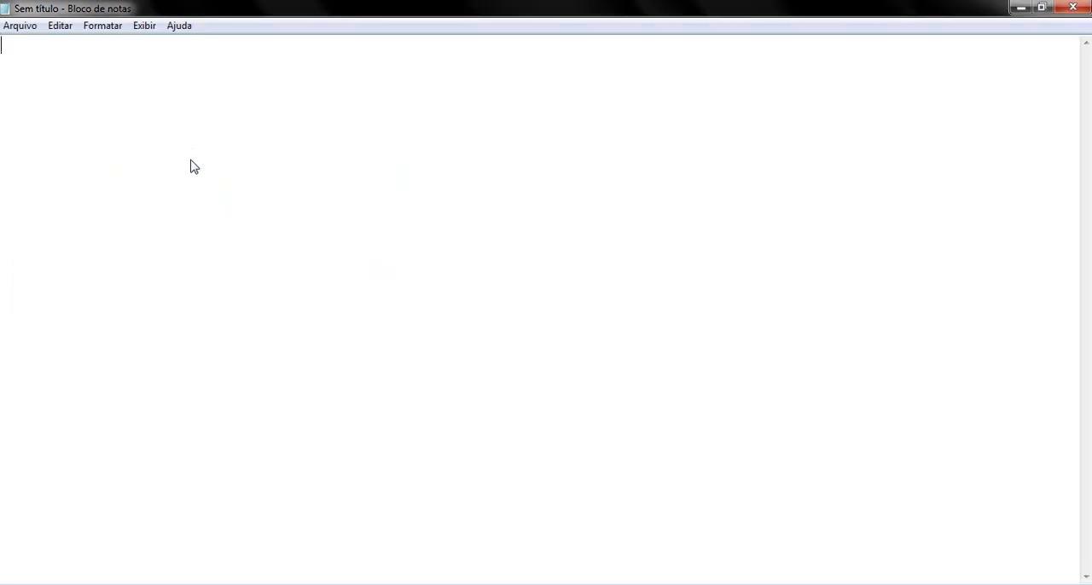
Step: Paste the copied LINHA entries into the blank text document and look through the pasted lines
key("ctrl+v")
scroll(250, 201, "up", 10)
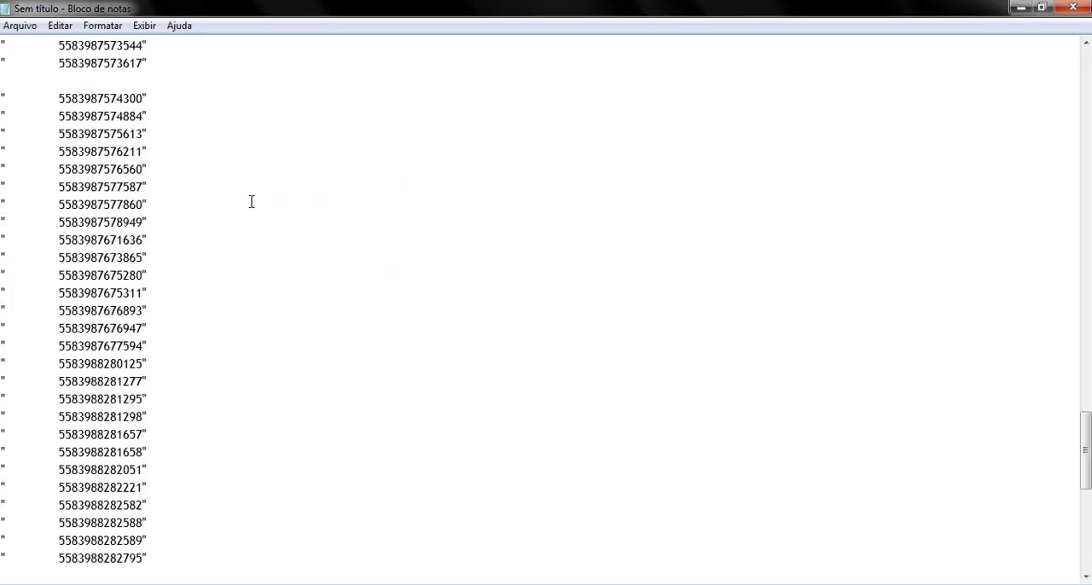
scroll(251, 202, "up", 20)
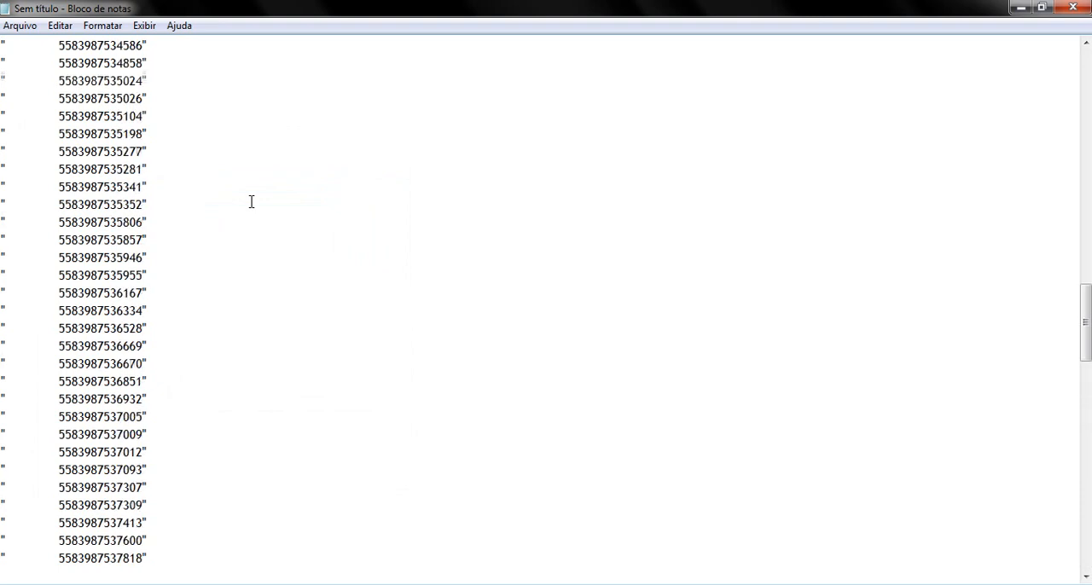
Step: Try to remove the blank gap before the numbers by copying one gap and replacing all occurrences with nothing
double_click(31, 44)
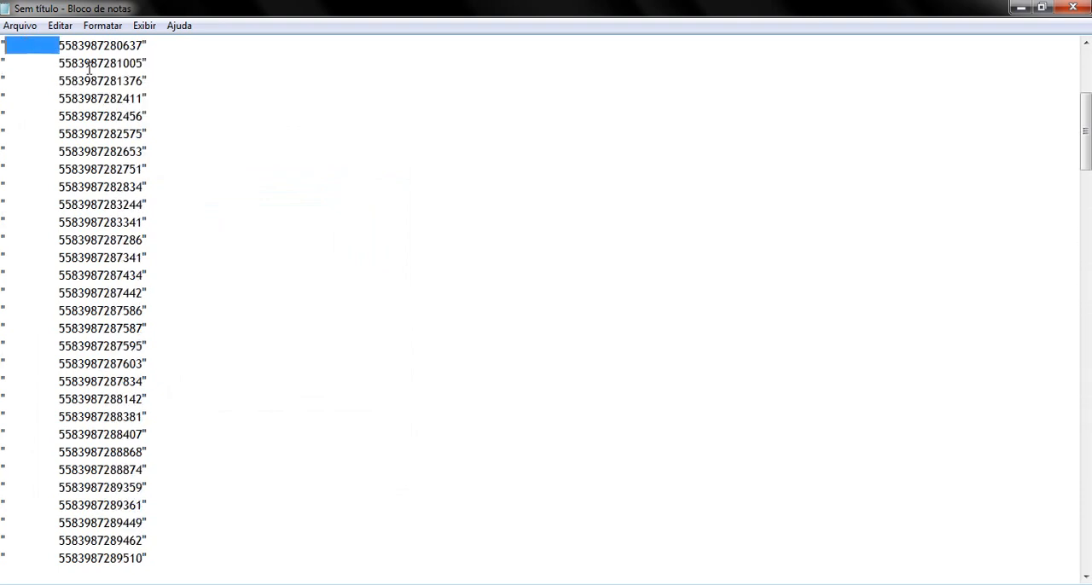
left_click(10, 39)
left_click_drag(59, 46, 7, 46)
scroll(179, 155, "up", 5)
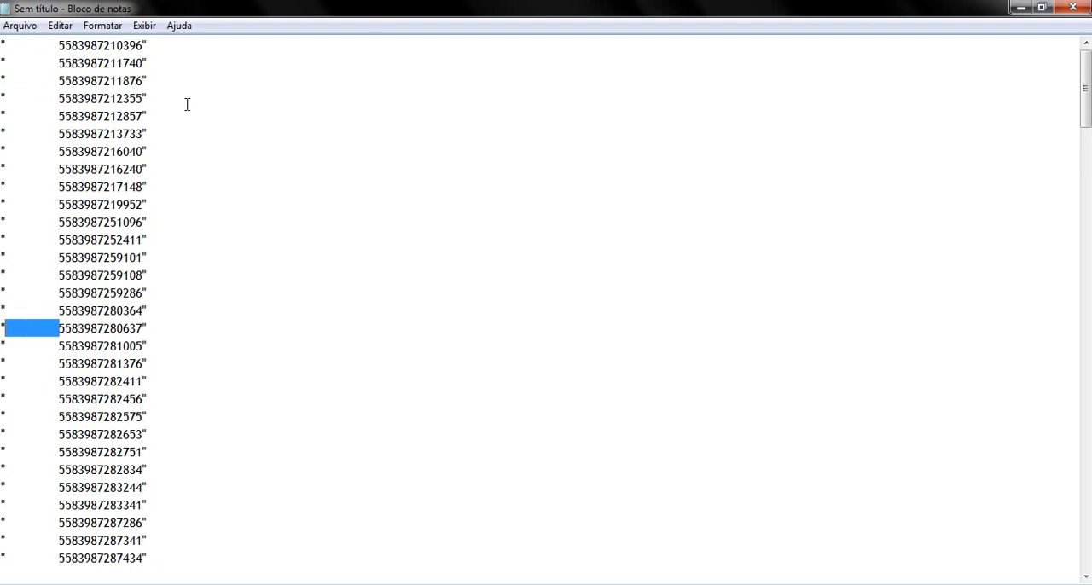
key("ctrl+h")
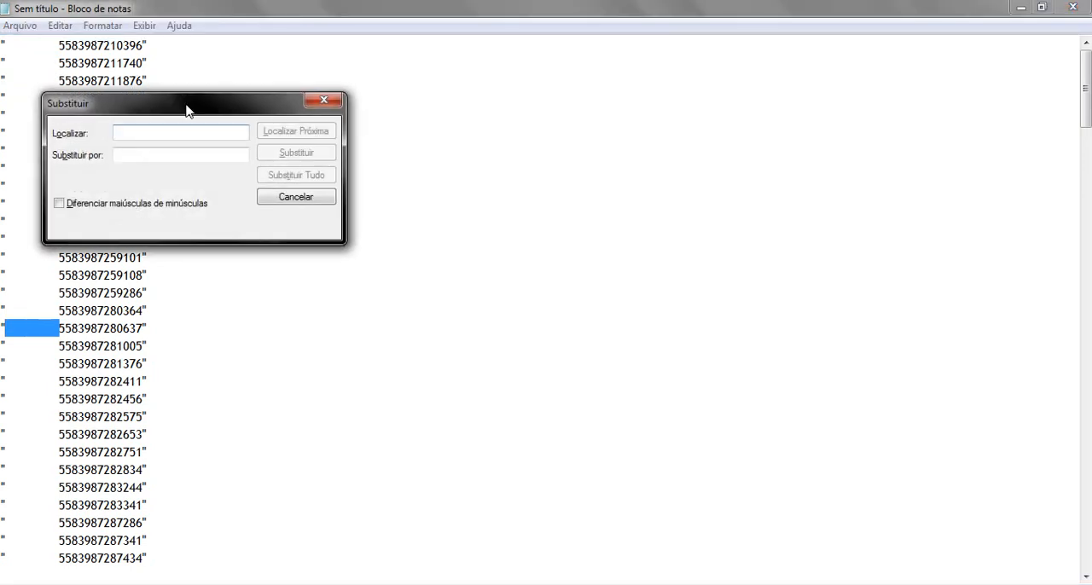
left_click_drag(186, 105, 509, 110)
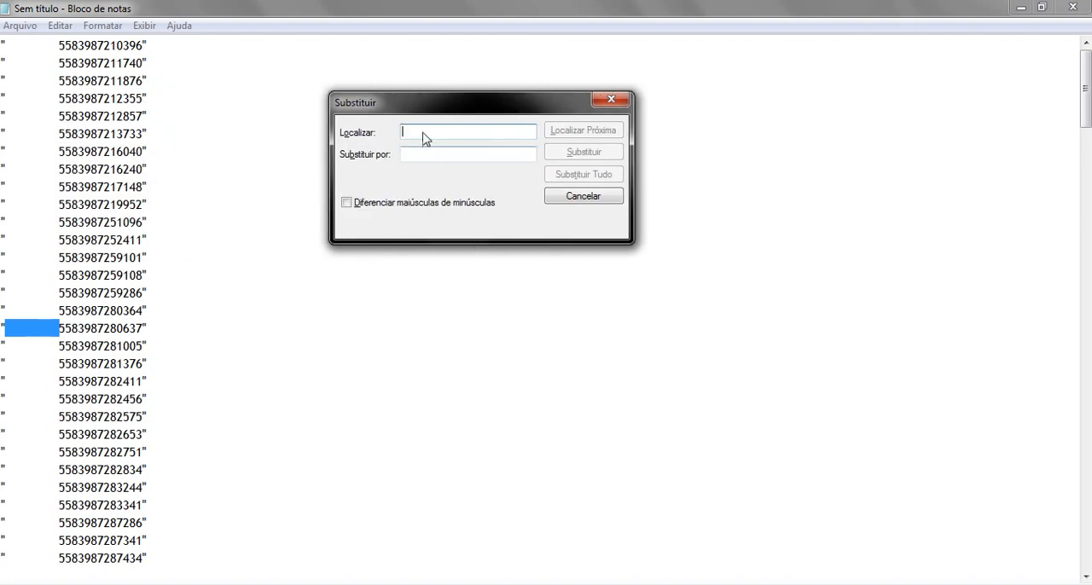
key("ctrl+v")
left_click(424, 153)
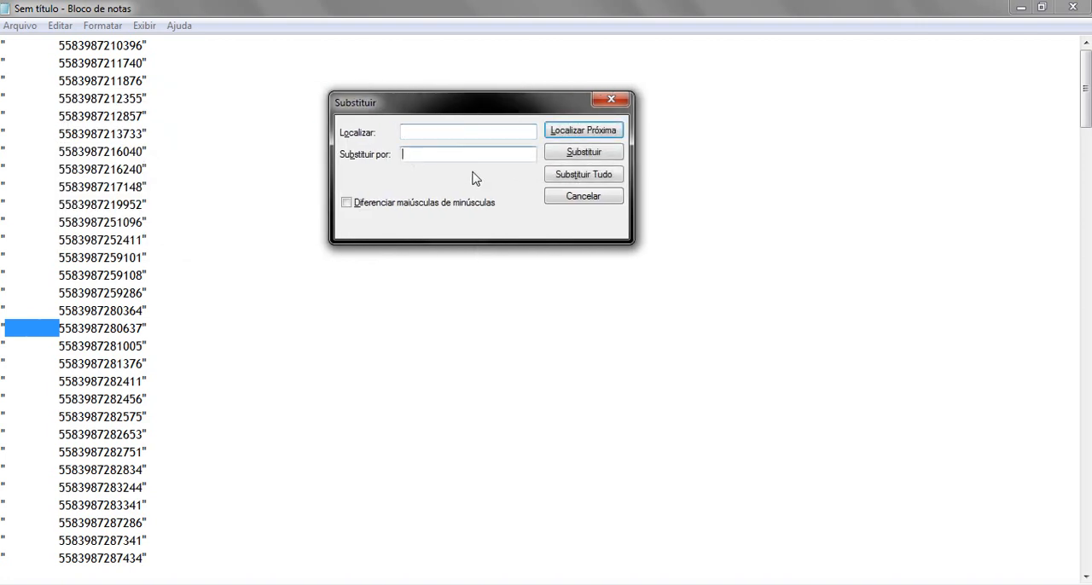
left_click(583, 176)
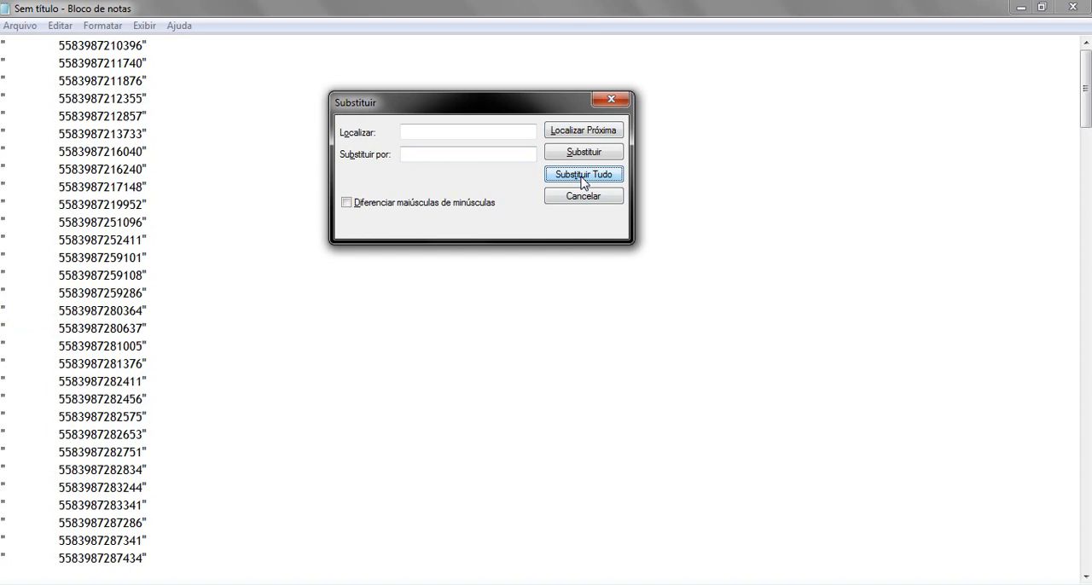
left_click(611, 99)
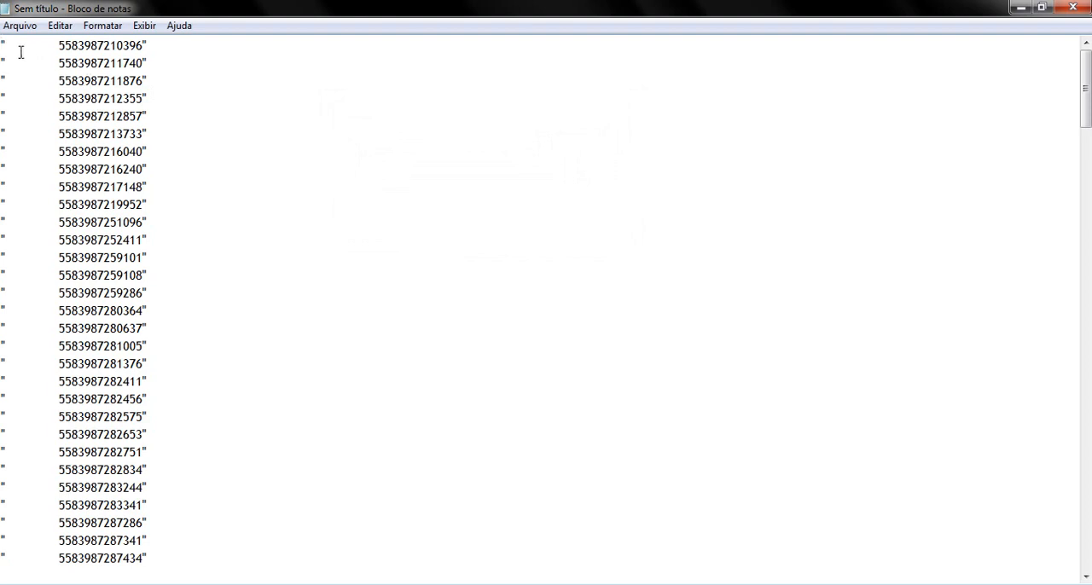
Step: Copy the whole blank gap between the first line's opening quote and number, and replace all its occurrences with nothing
left_click_drag(10, 47, 45, 50)
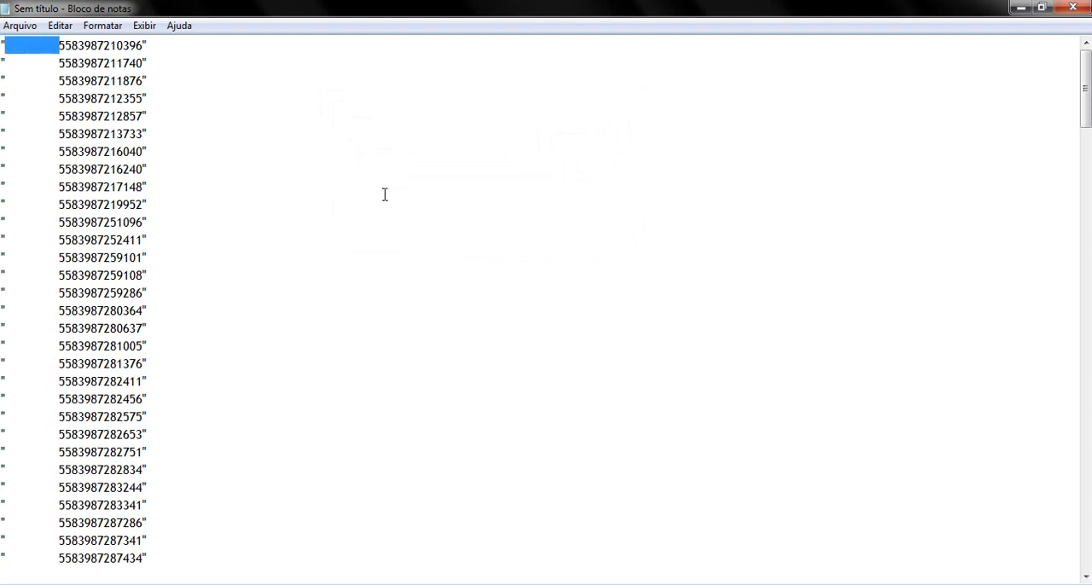
key("ctrl+h")
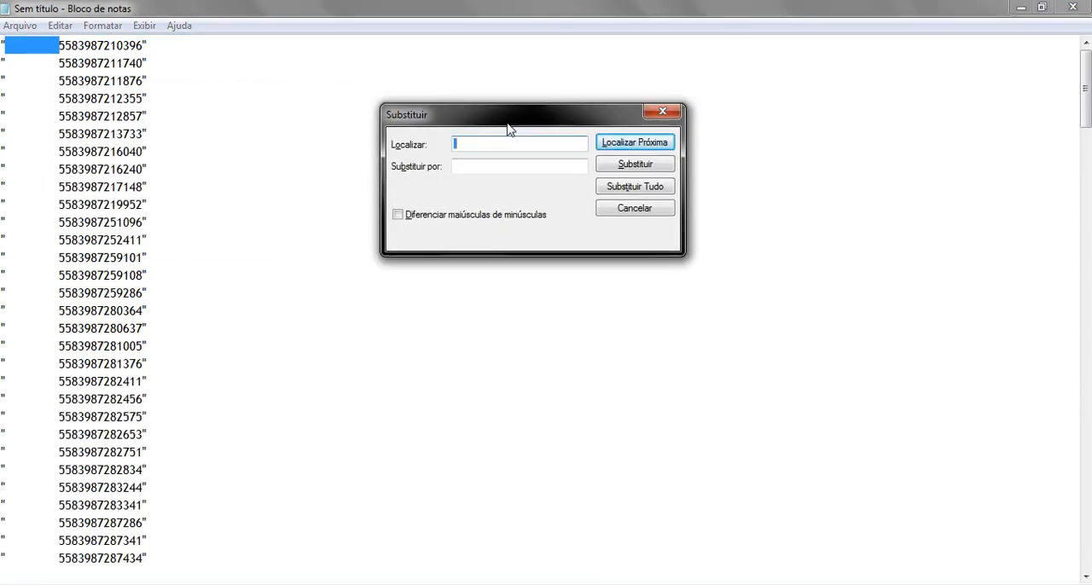
key("BackSpace")
key("ctrl+v")
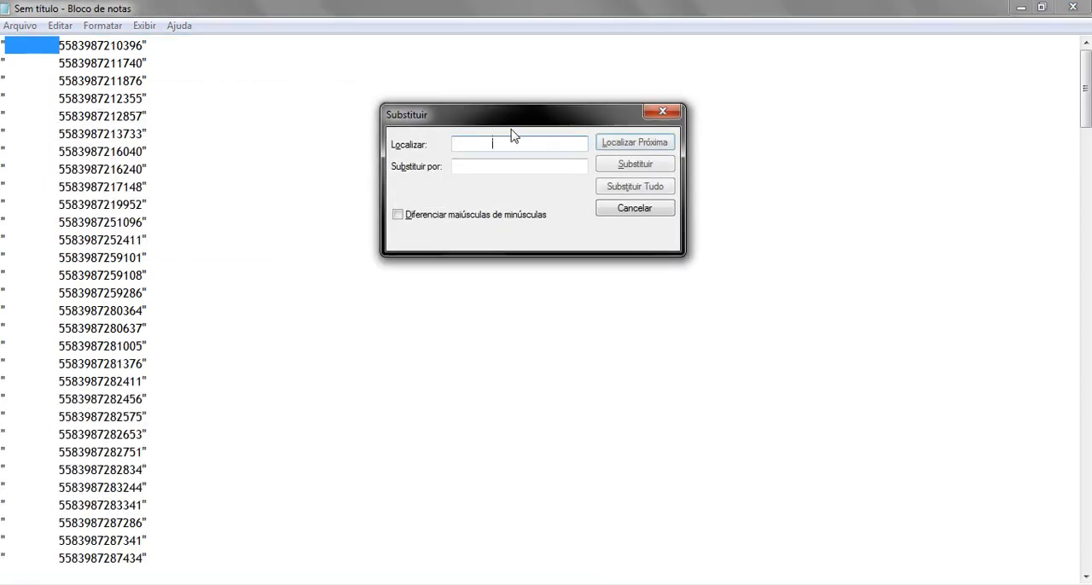
left_click_drag(495, 142, 446, 144)
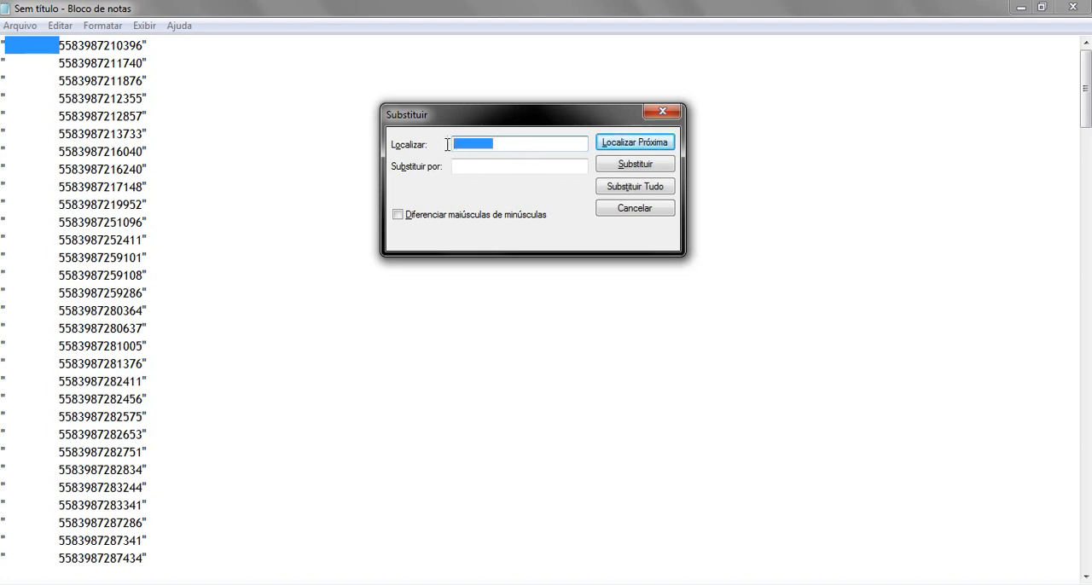
left_click(486, 166)
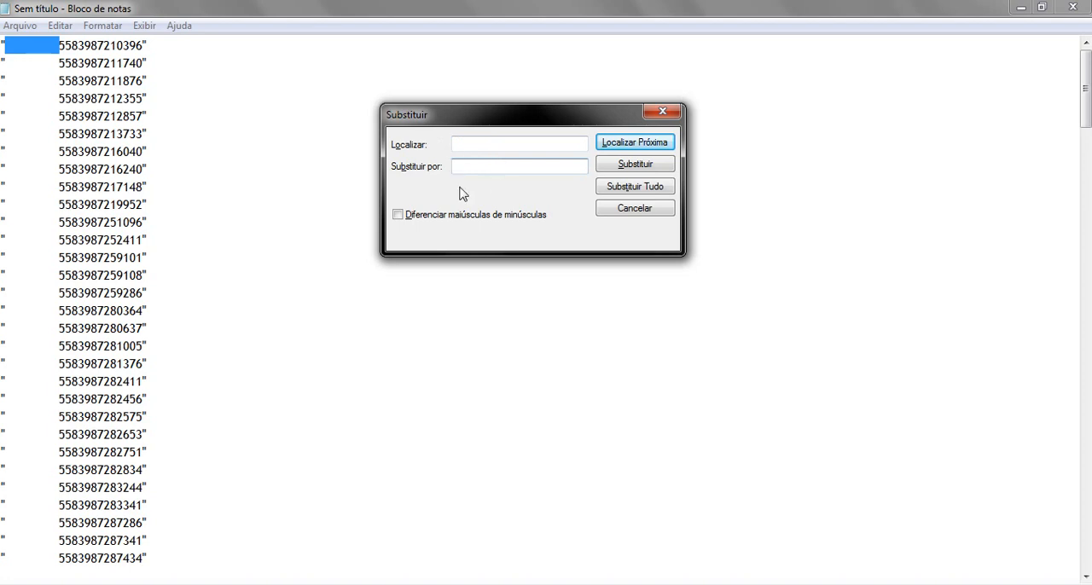
left_click(635, 194)
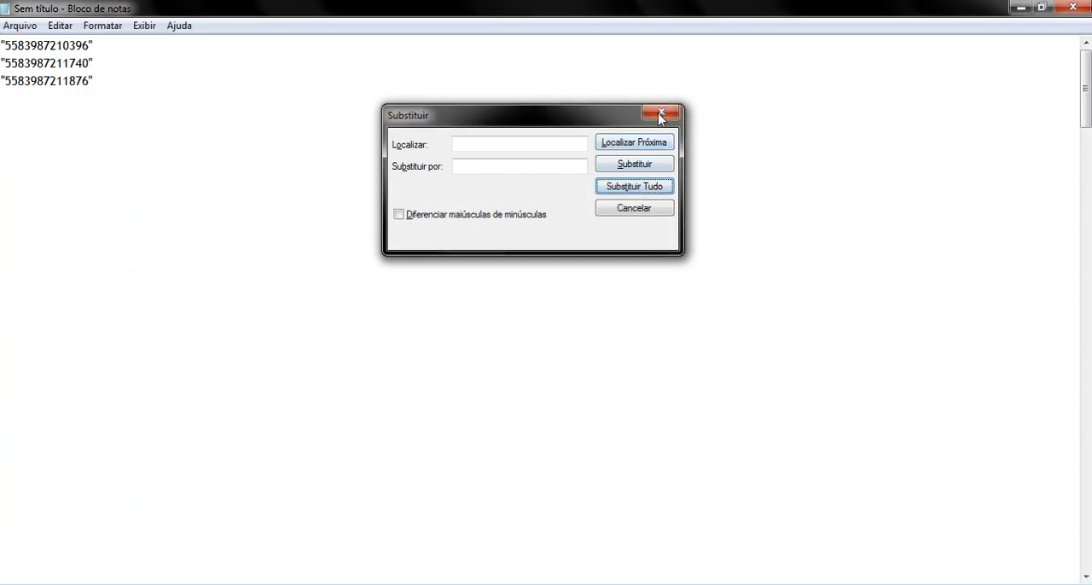
left_click(661, 114)
scroll(159, 278, "down", 8)
scroll(159, 278, "up", 7)
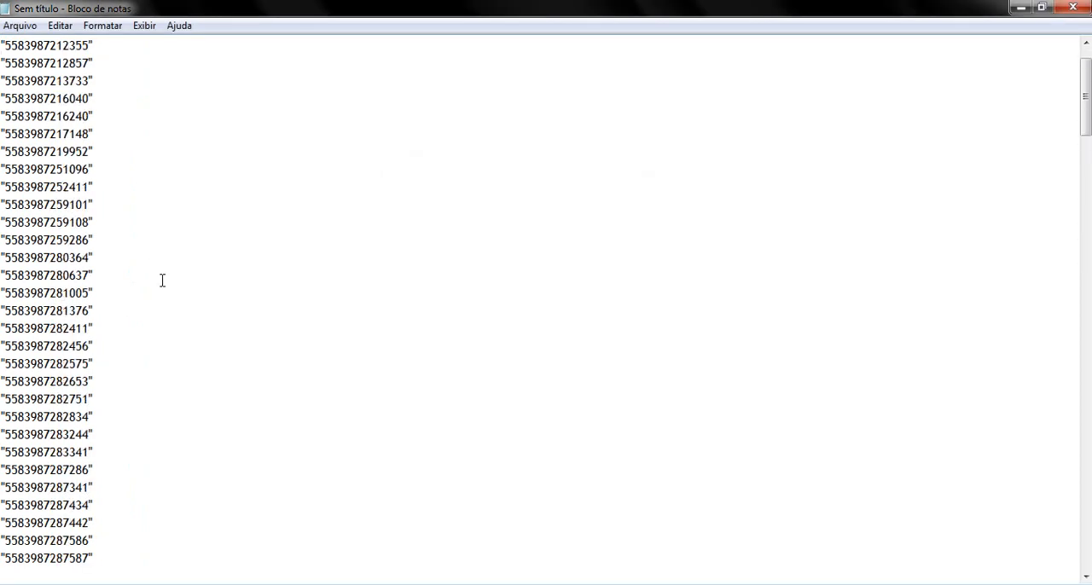
Step: Copy all the cleaned lines from Notepad and paste them over the LINHA entries in Excel's LSM sheet, starting at B3
key("ctrl+a")
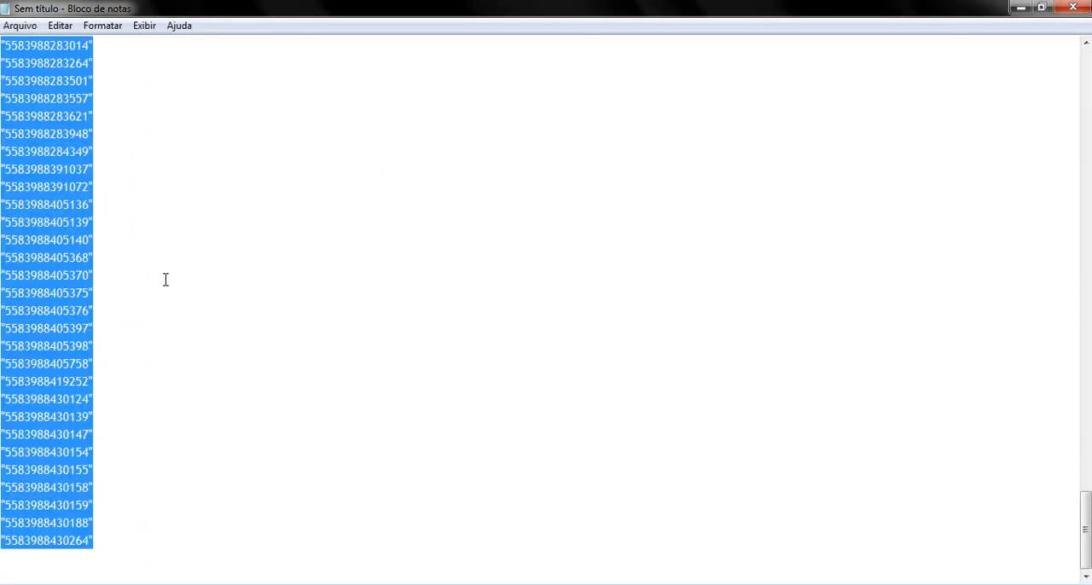
key("alt+Tab")
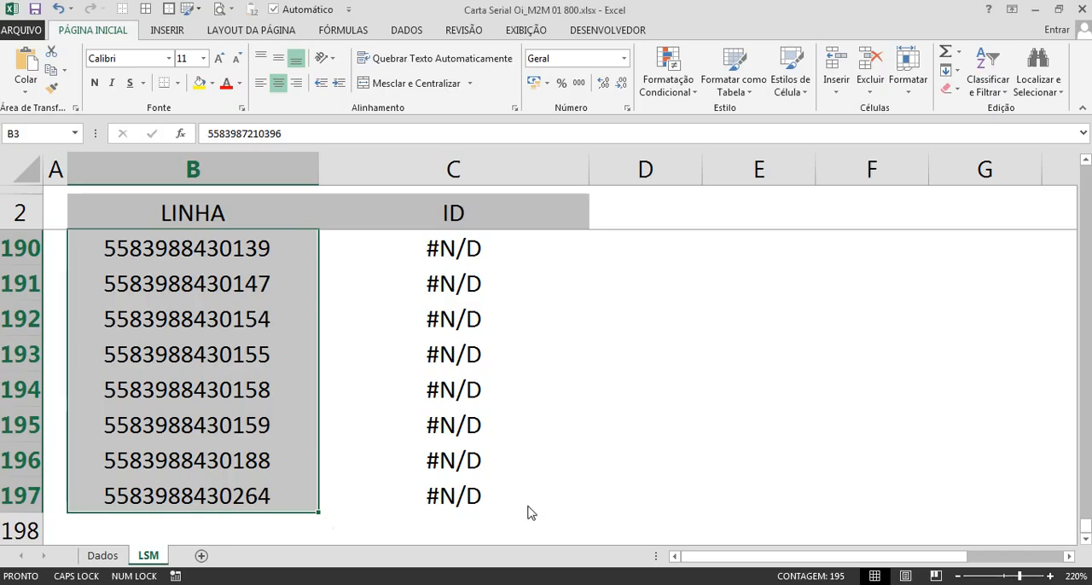
scroll(528, 512, "up", 8)
scroll(231, 310, "down", 7, "ctrl")
scroll(151, 219, "up", 18)
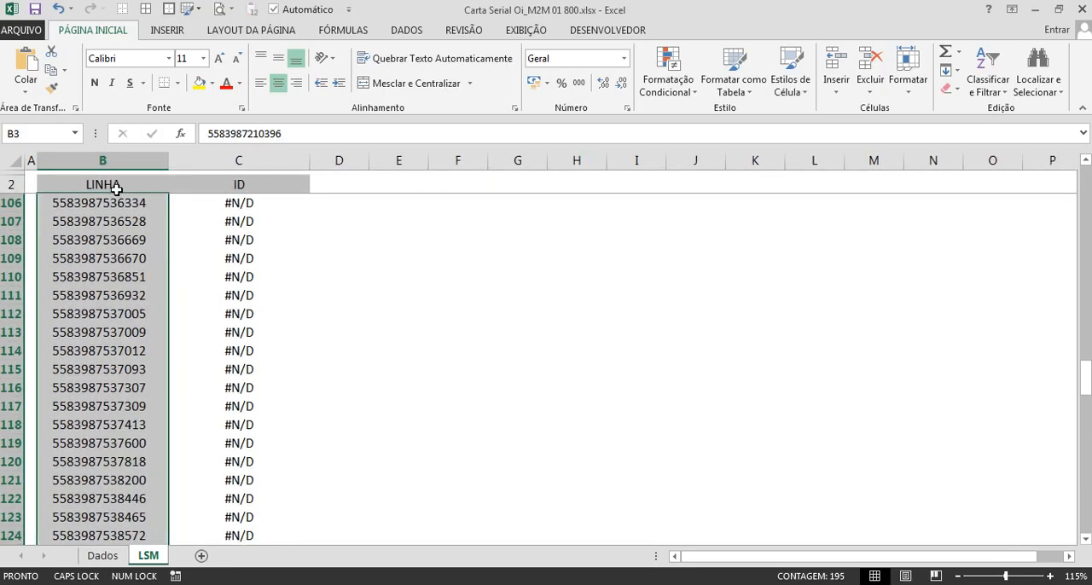
left_click(116, 189)
key("Down")
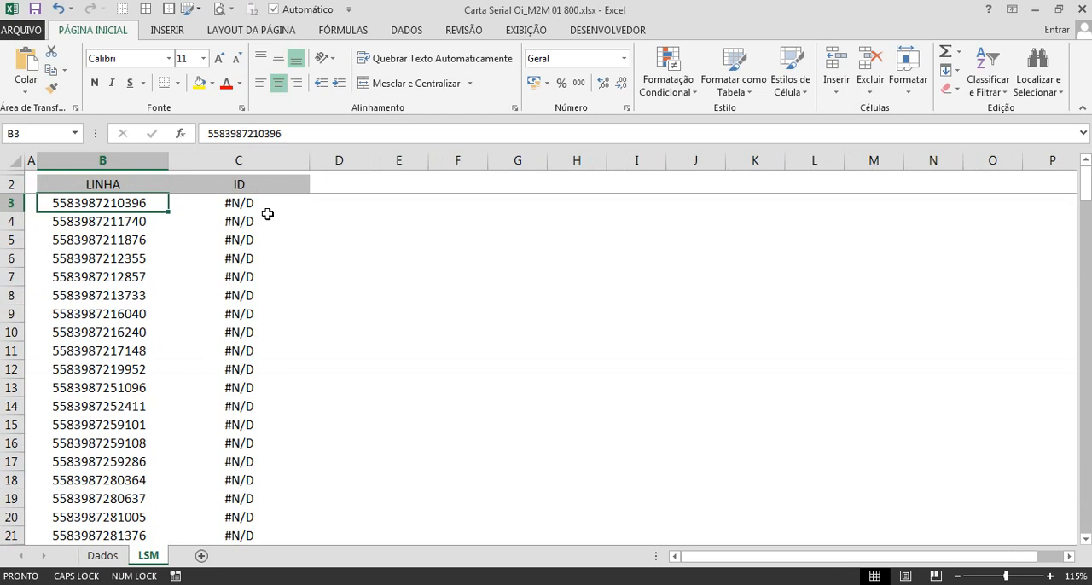
key("ctrl+v")
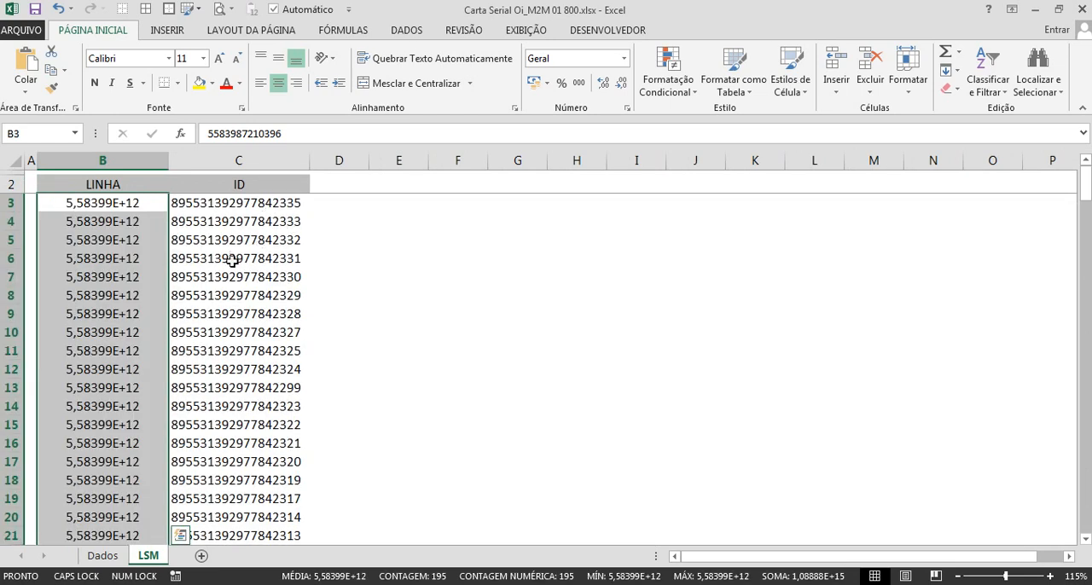
Step: Widen the LINHA column slightly and check the PROCV results down the ID column
left_click_drag(170, 164, 190, 163)
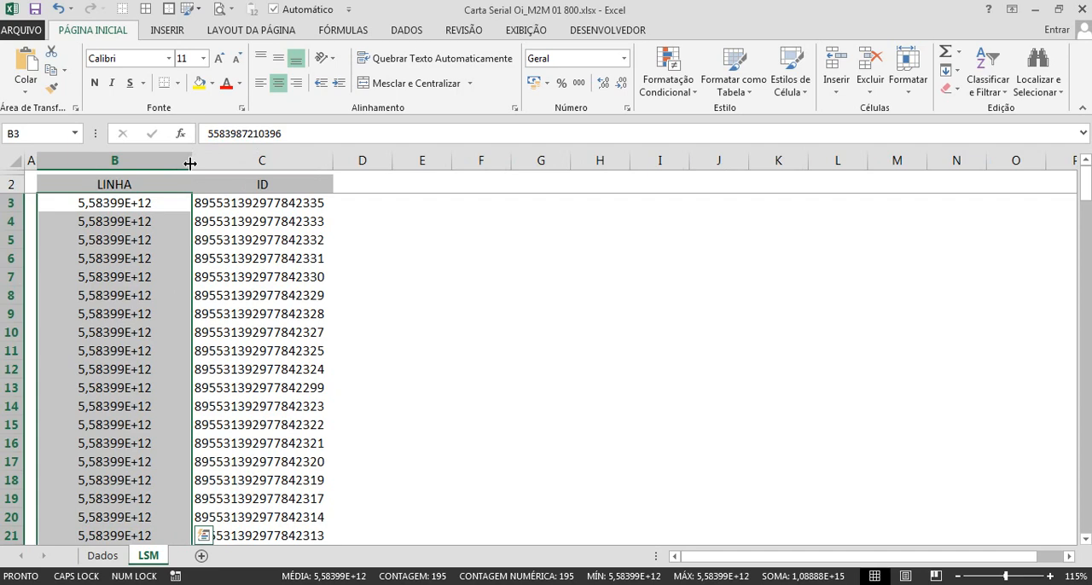
left_click(214, 223)
scroll(218, 238, "down", 20)
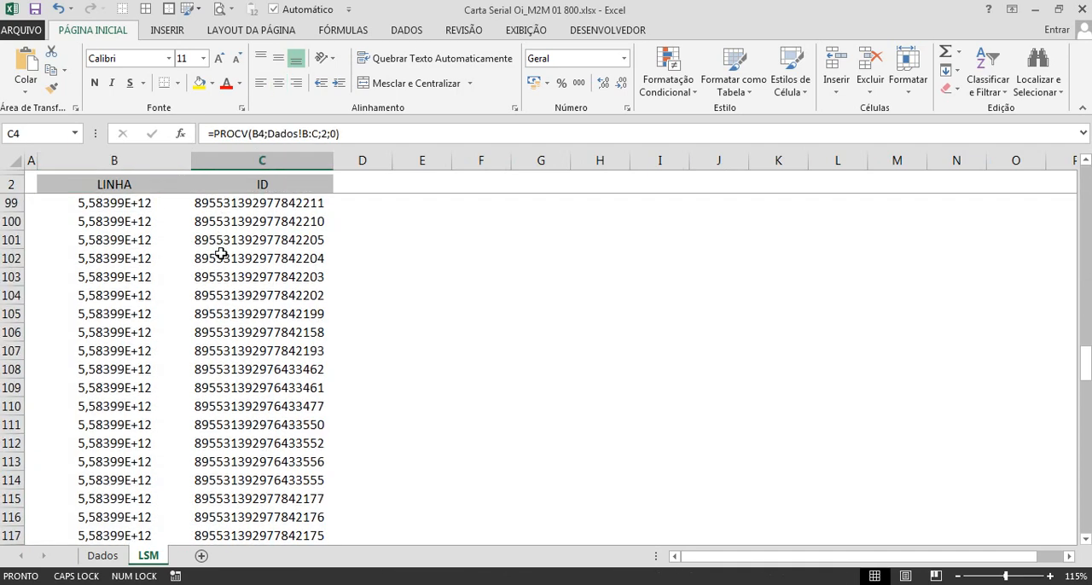
scroll(217, 256, "down", 20)
scroll(213, 260, "up", 20)
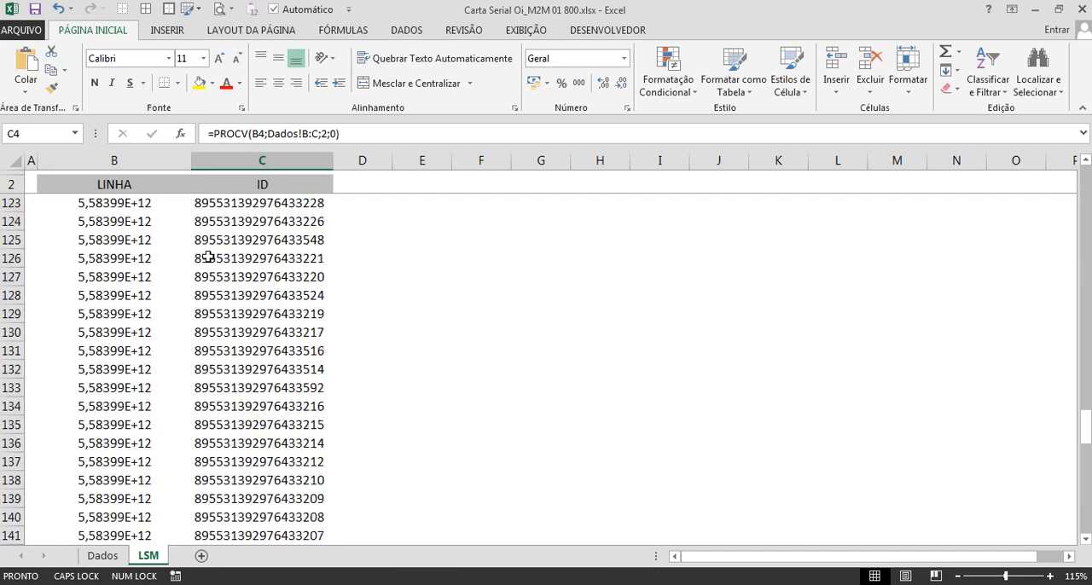
scroll(208, 257, "up", 20)
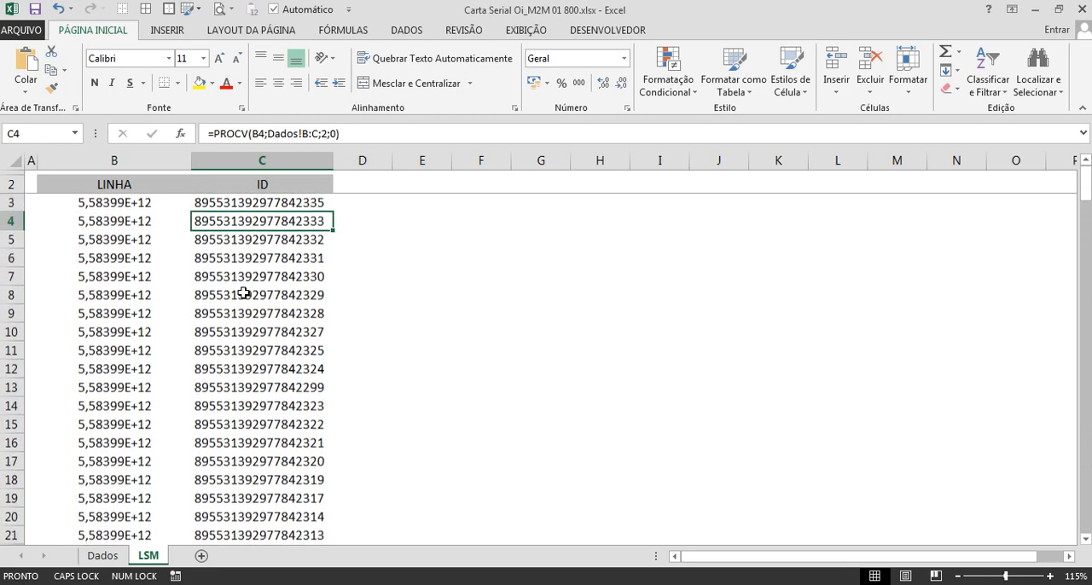
scroll(244, 292, "up", 4, "ctrl")
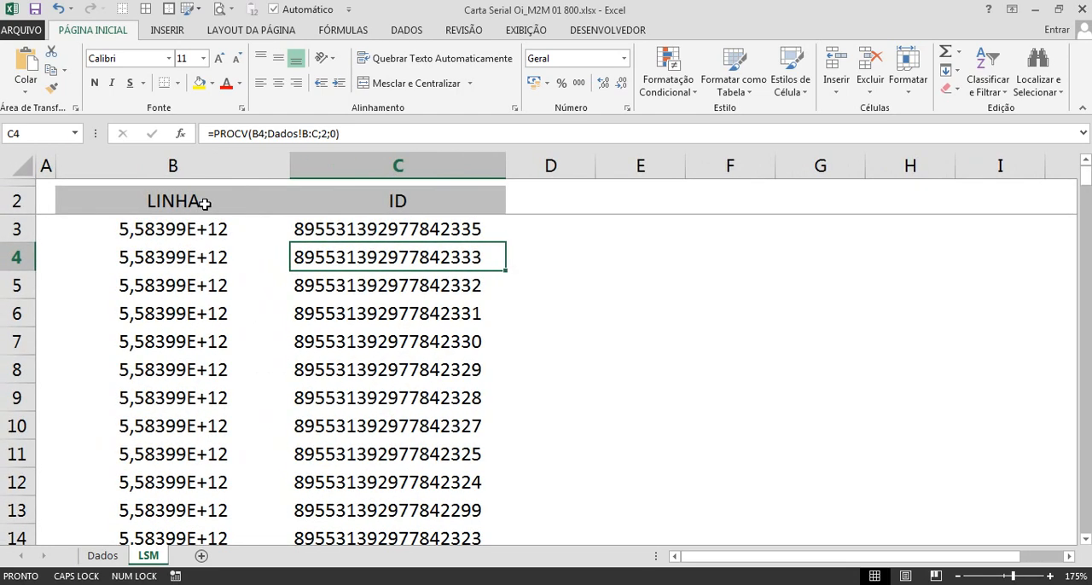
Step: Format the LINHA entries in B3:B197 as Número with no decimal places and select column B
left_click(205, 203)
key("Down")
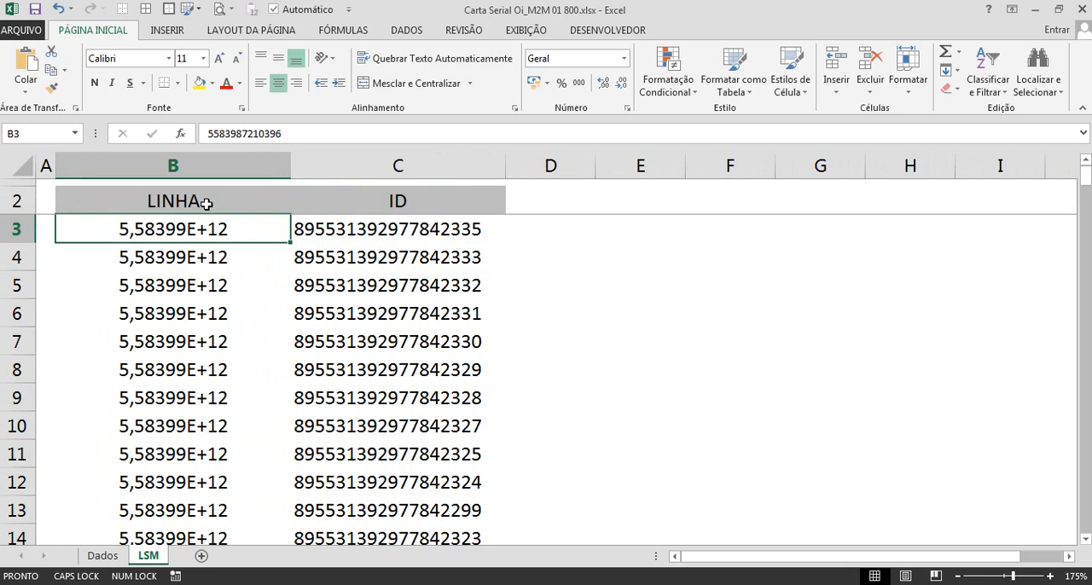
left_click(205, 203)
key("Down")
key("ctrl+shift+Down")
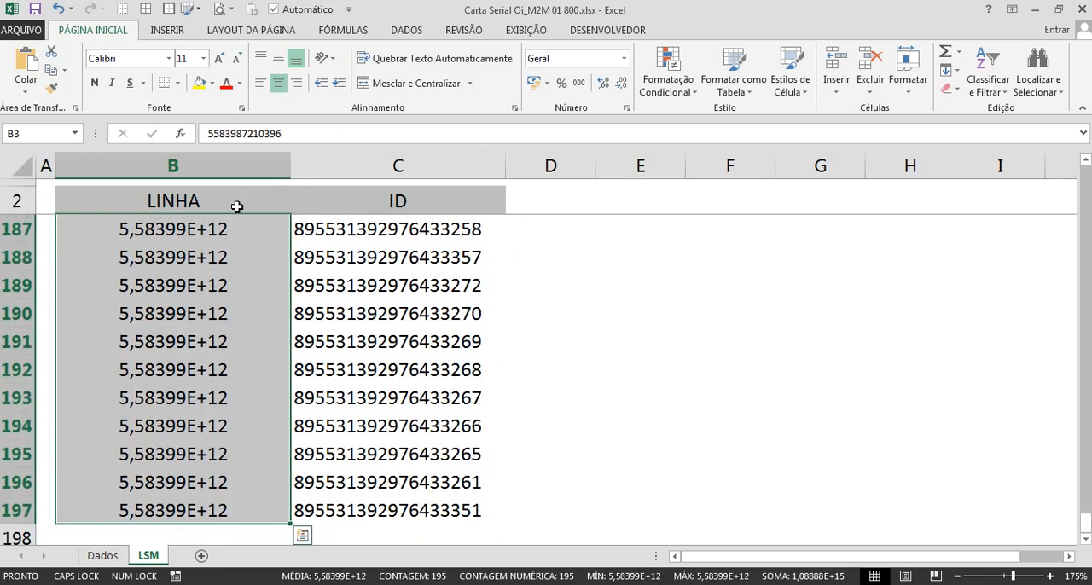
left_click(573, 59)
type("Número")
key("Return")
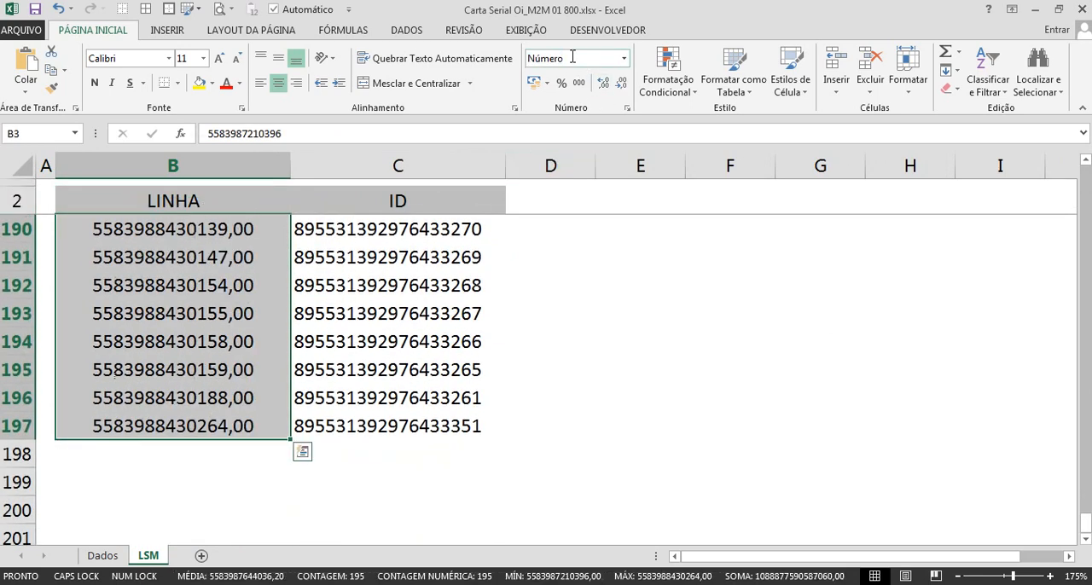
left_click(622, 83)
left_click(622, 83)
scroll(160, 324, "up", 15)
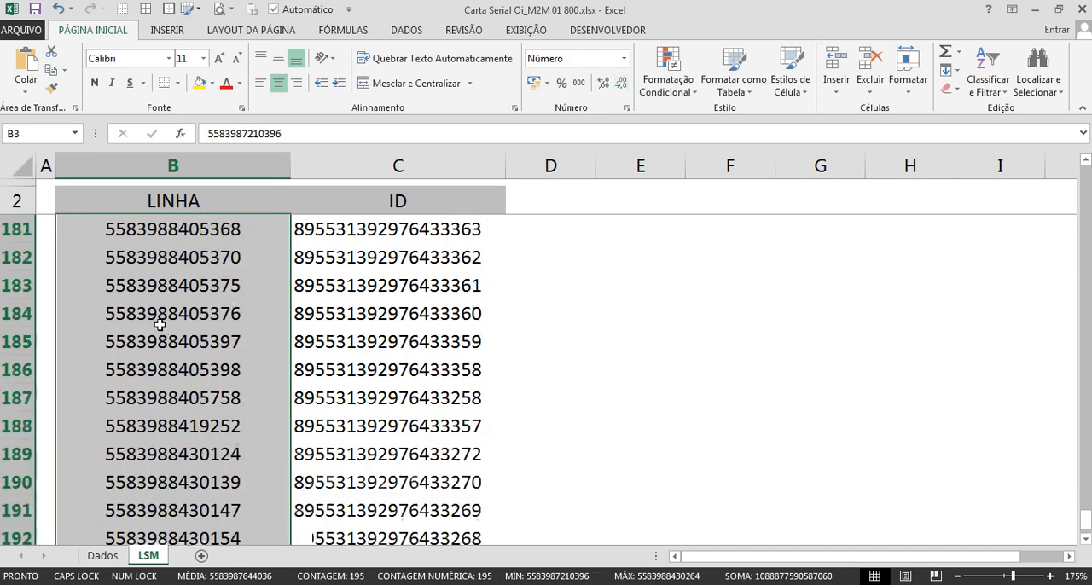
scroll(160, 324, "up", 20)
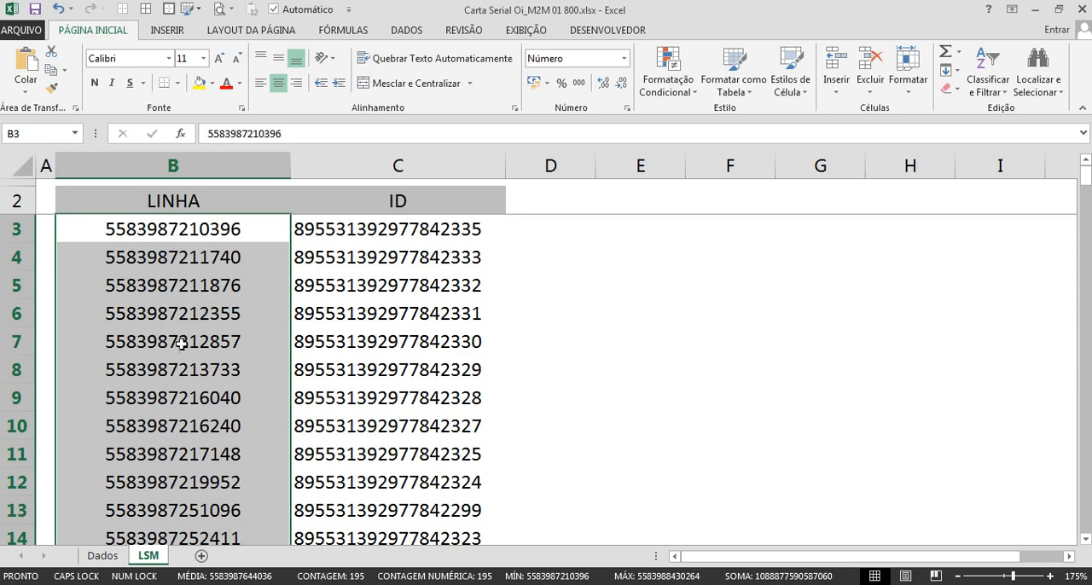
left_click(189, 160)
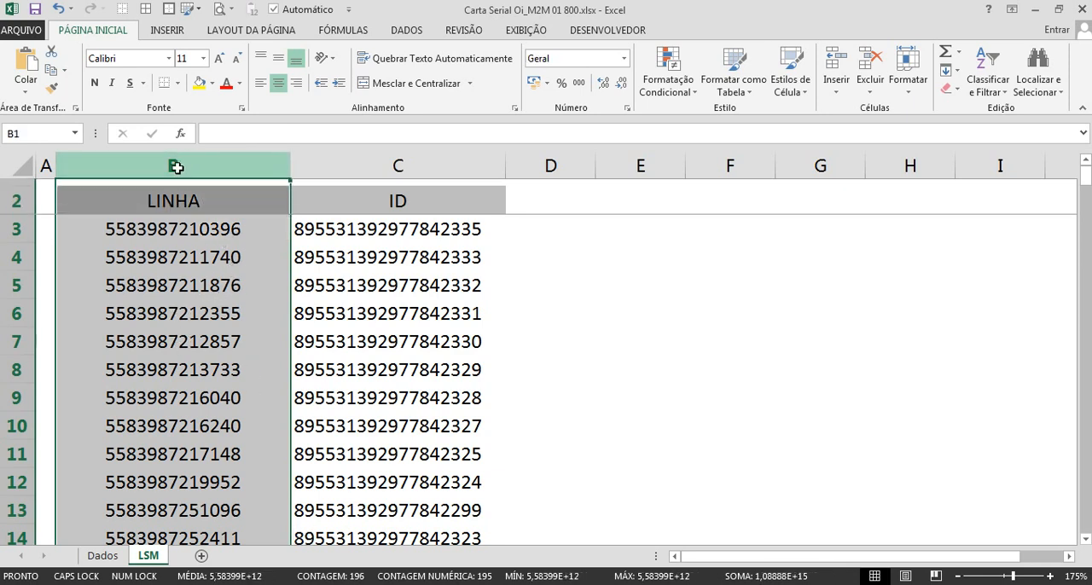